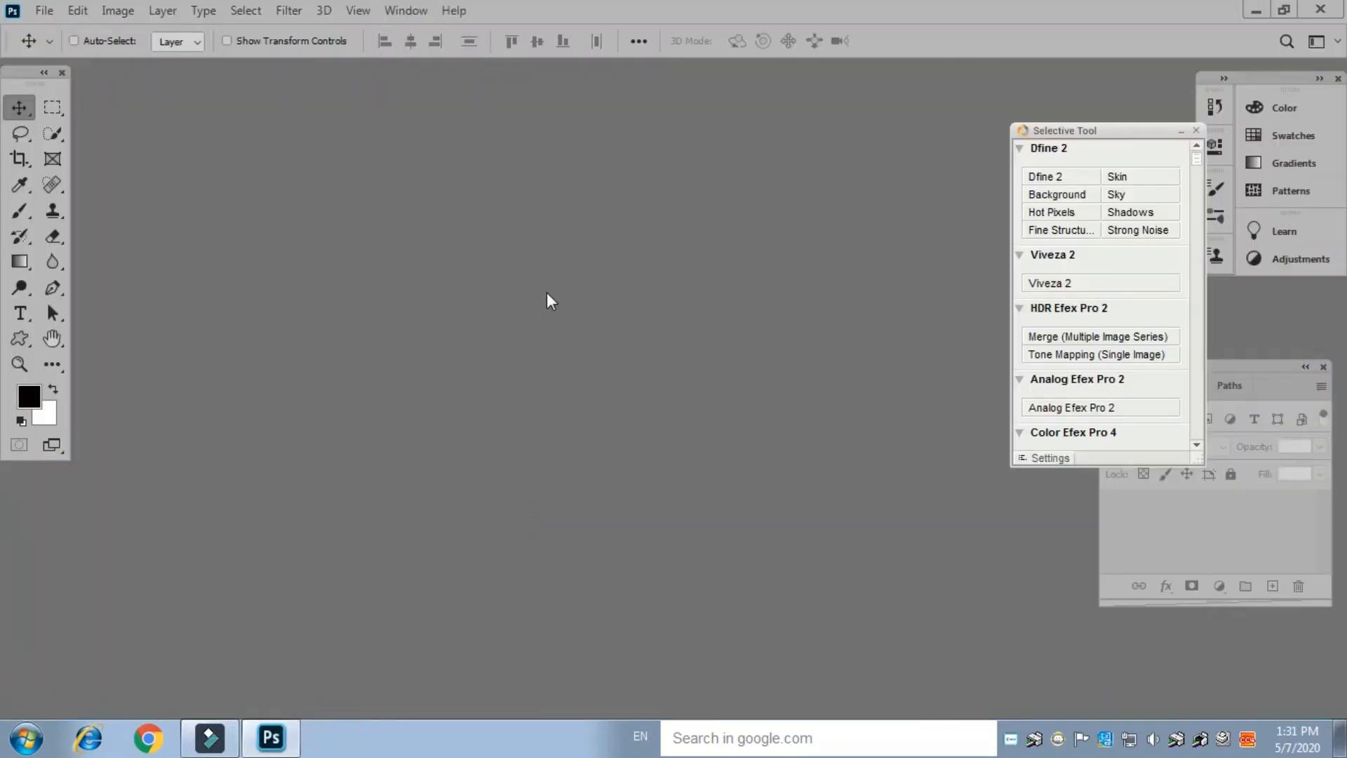
Create a new 6000 x 4000 pixel RGB document at 72 pixels/inch with a white background
key(ctrl+n)
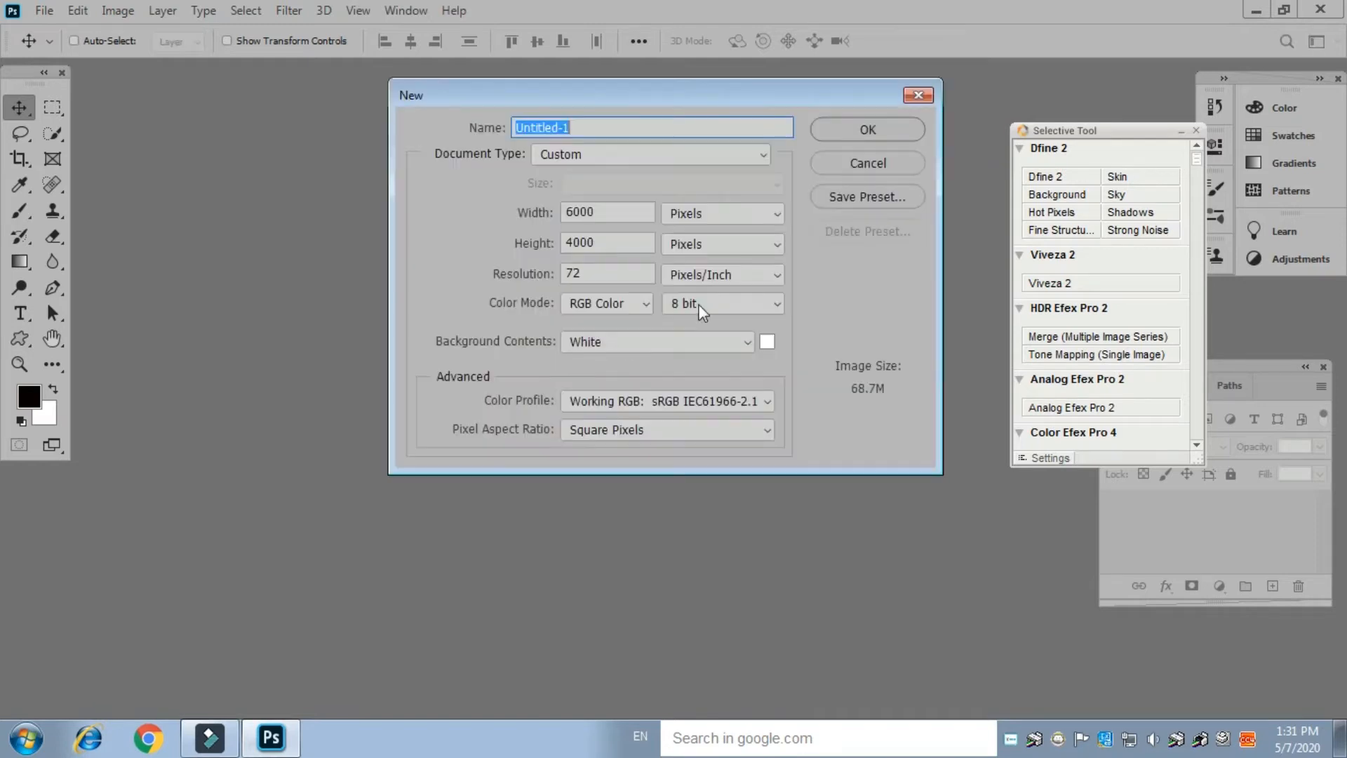
click(908, 133)
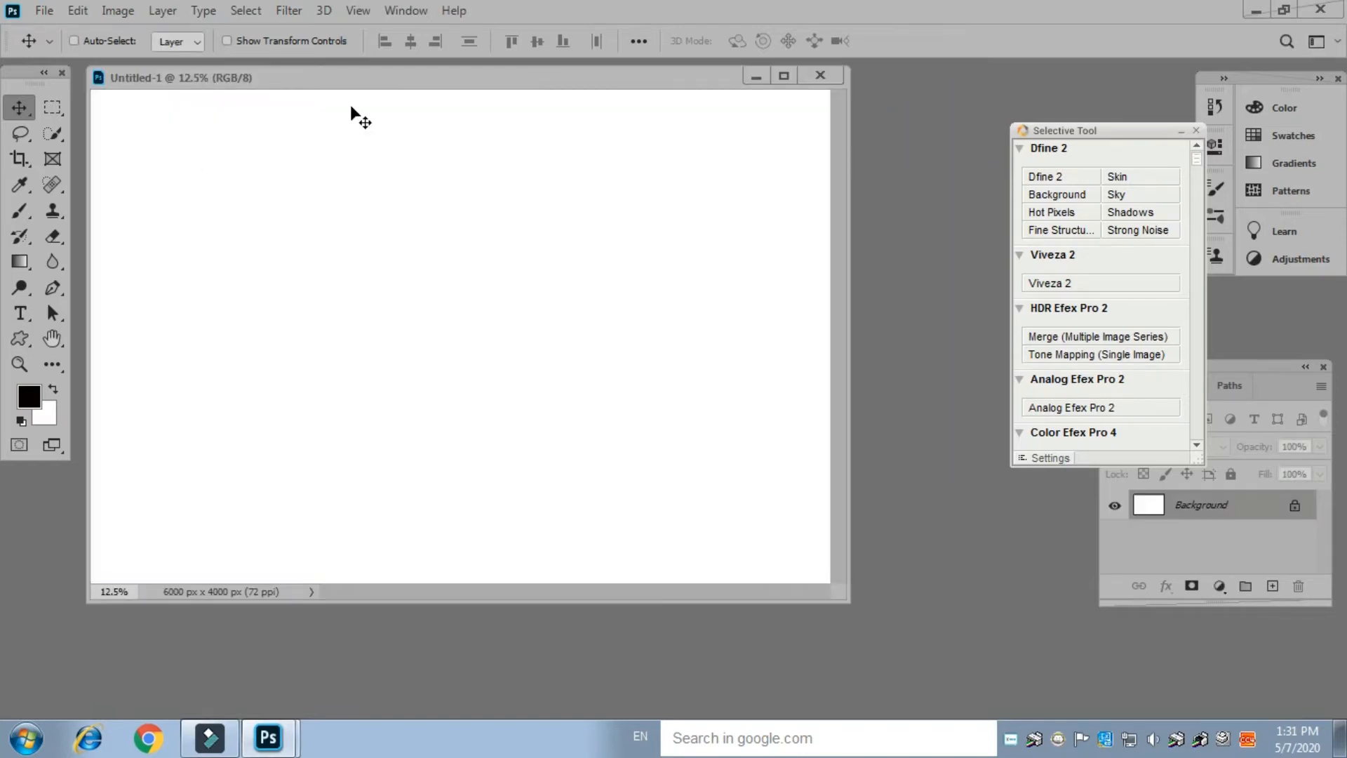
drag(372, 82, 561, 125)
Crop the blank canvas to 12 x 8 in at 300 px/in
click(20, 159)
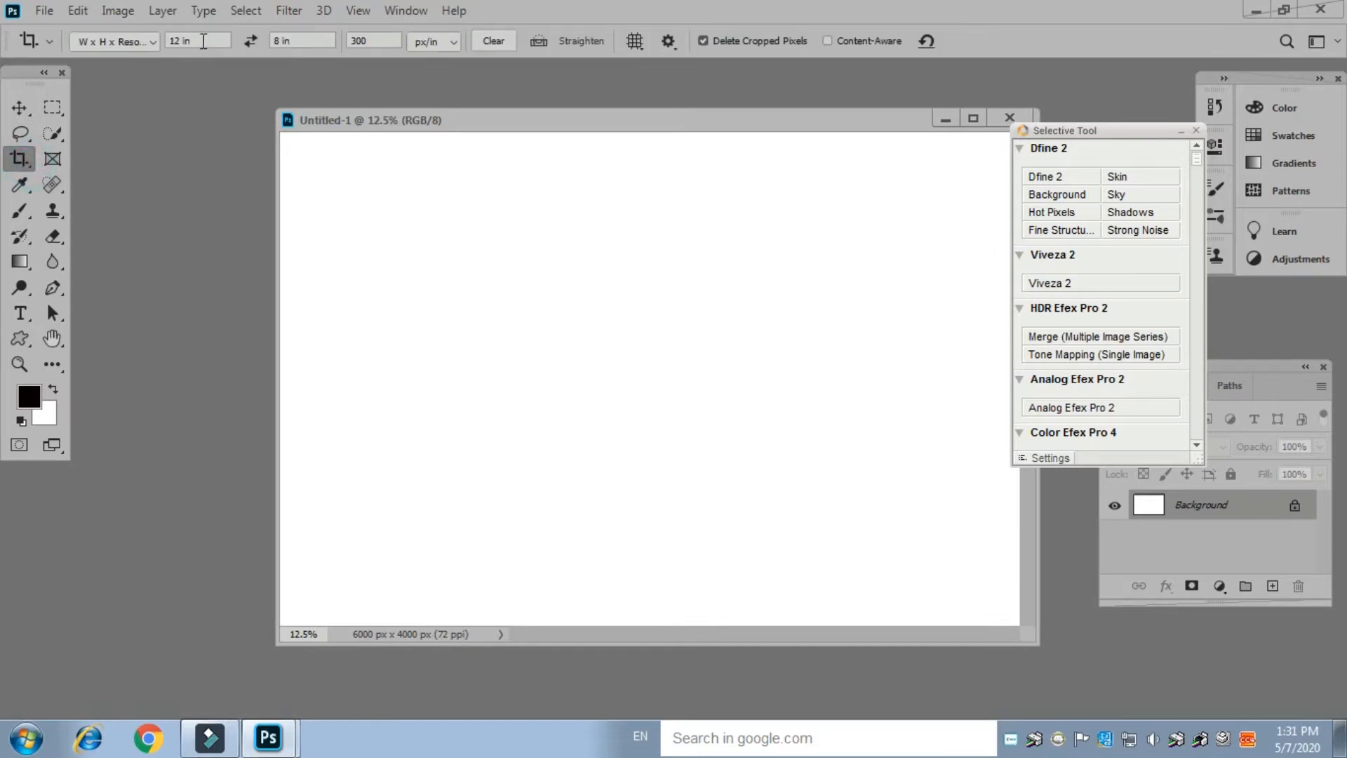
drag(382, 229, 907, 558)
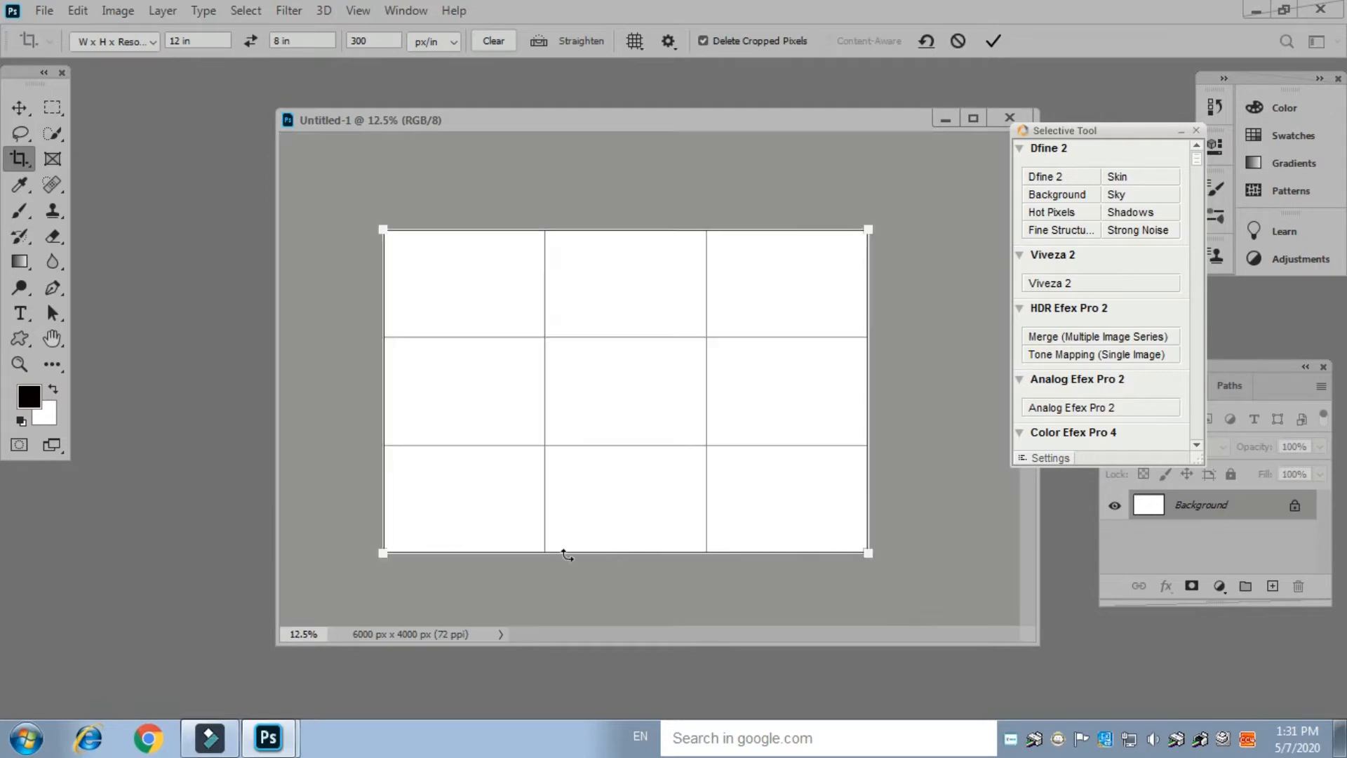
key(Return)
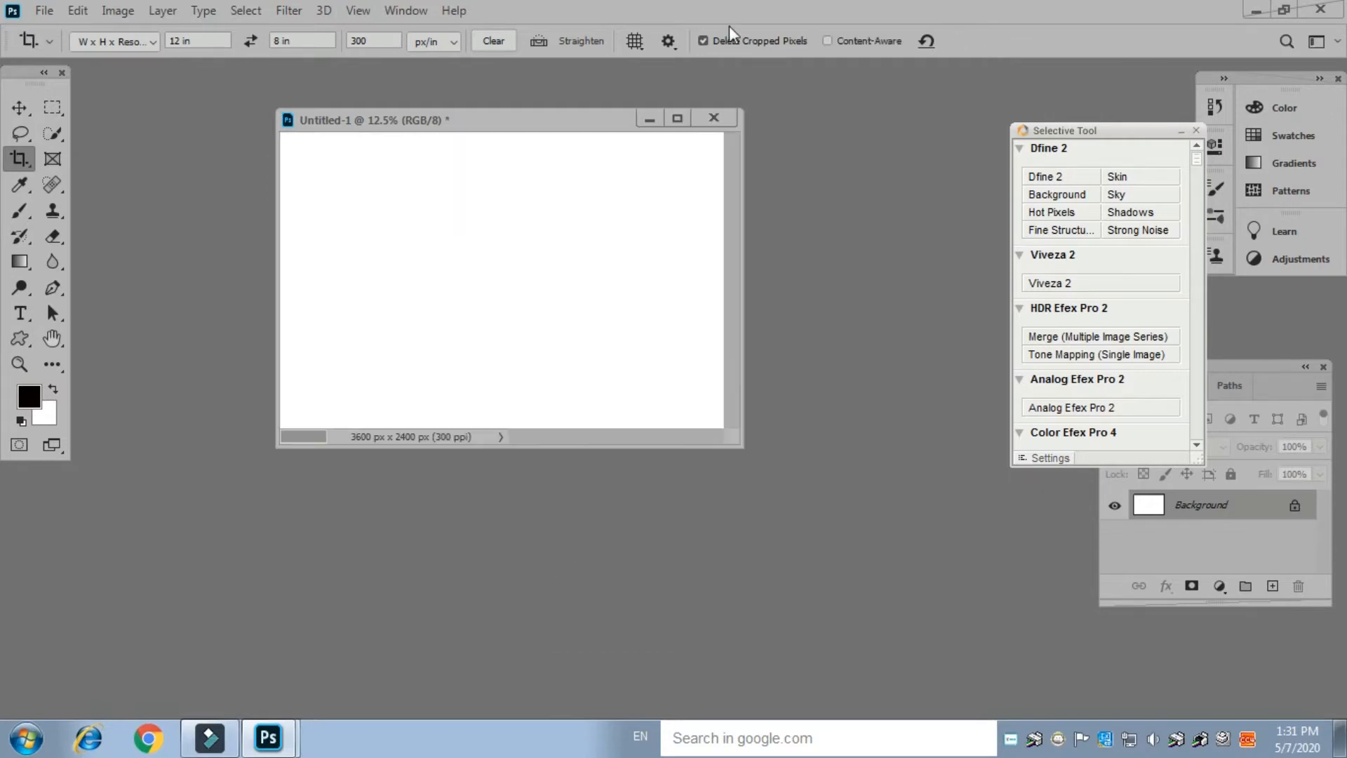
click(677, 118)
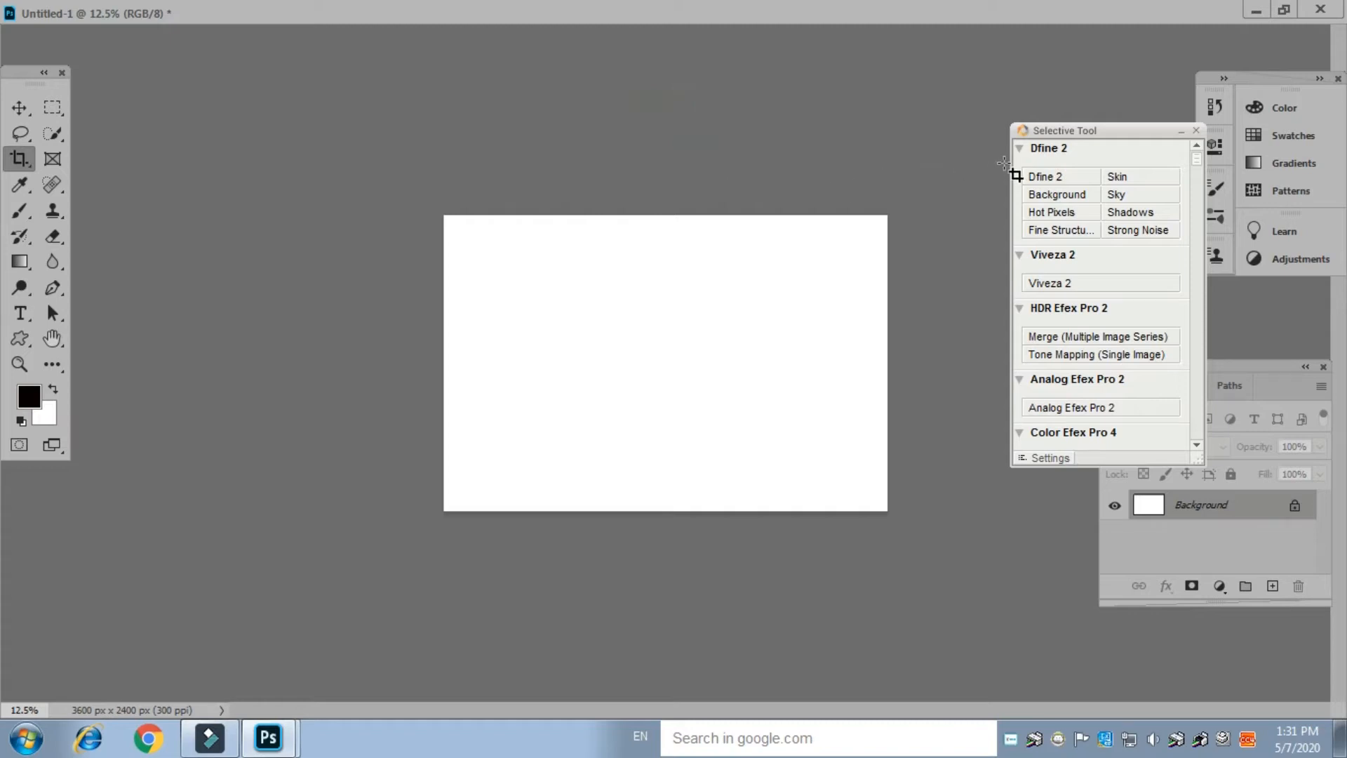
key(f)
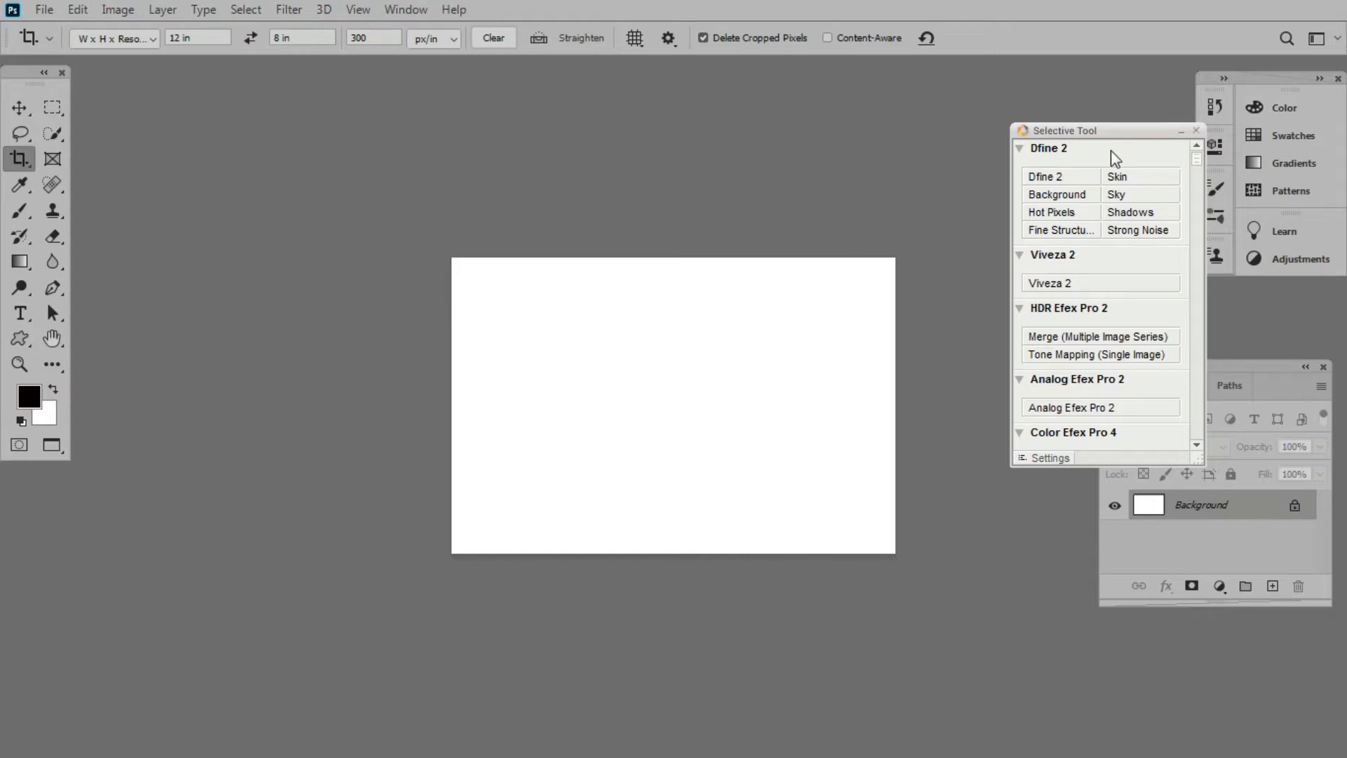
key(f)
key(f)
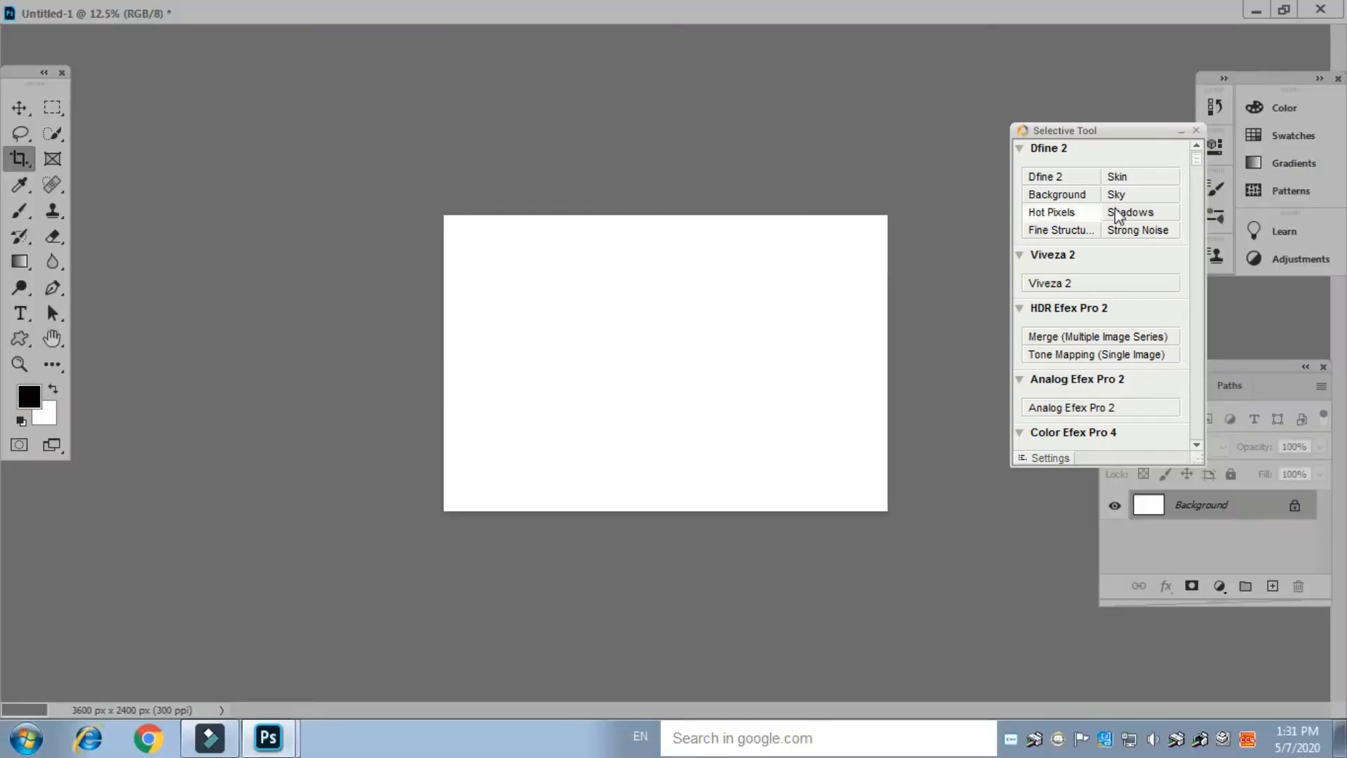
click(1288, 10)
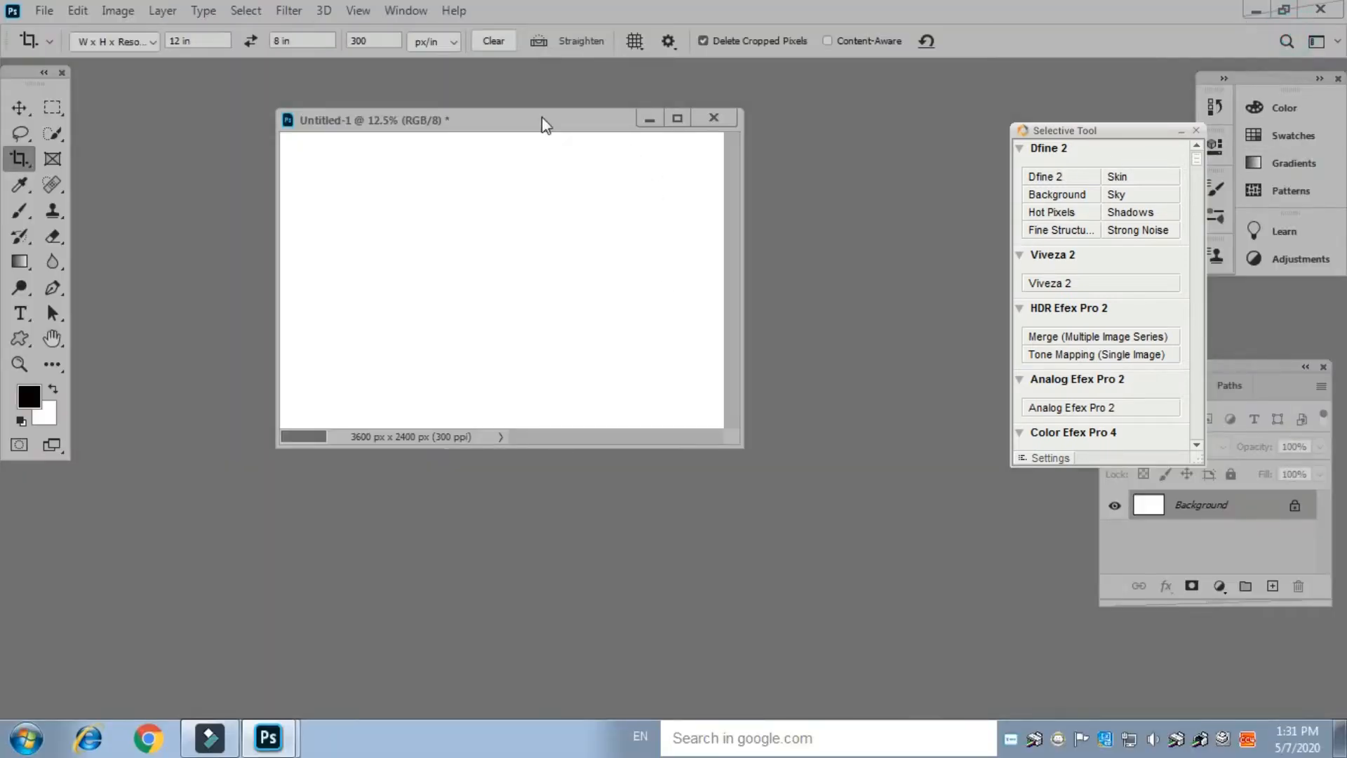
Enlarge the floating document window well beyond the canvas edges and close the Selective Tool panel
drag(540, 116, 651, 126)
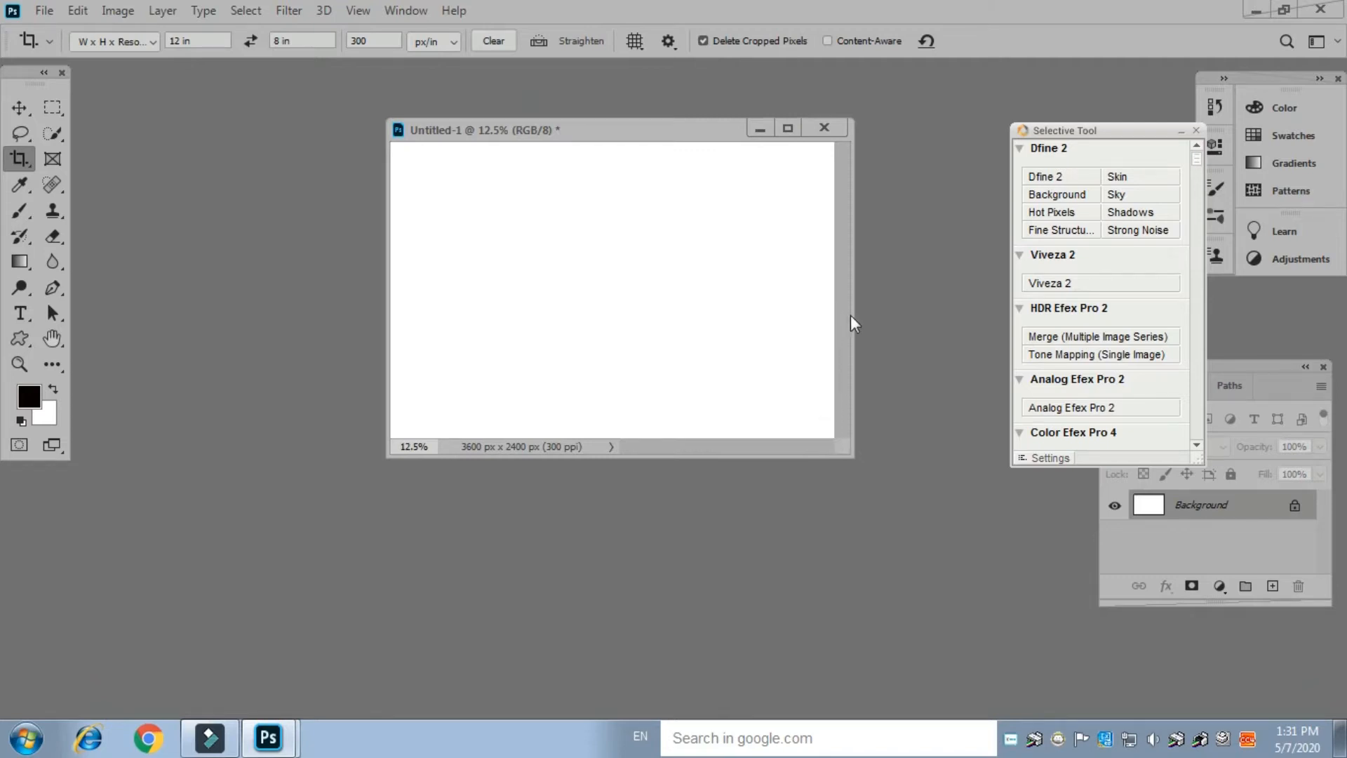
drag(853, 318, 1165, 317)
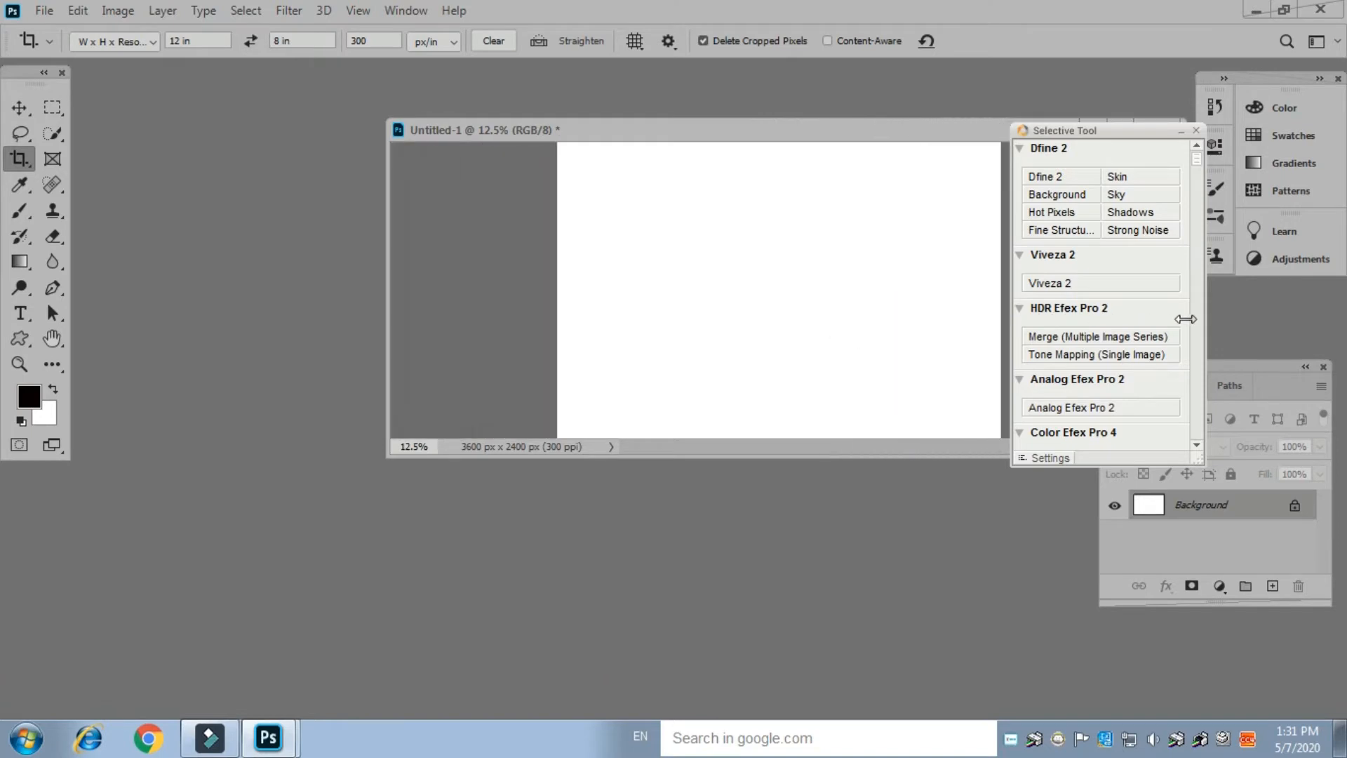
drag(722, 457, 702, 716)
drag(801, 131, 591, 121)
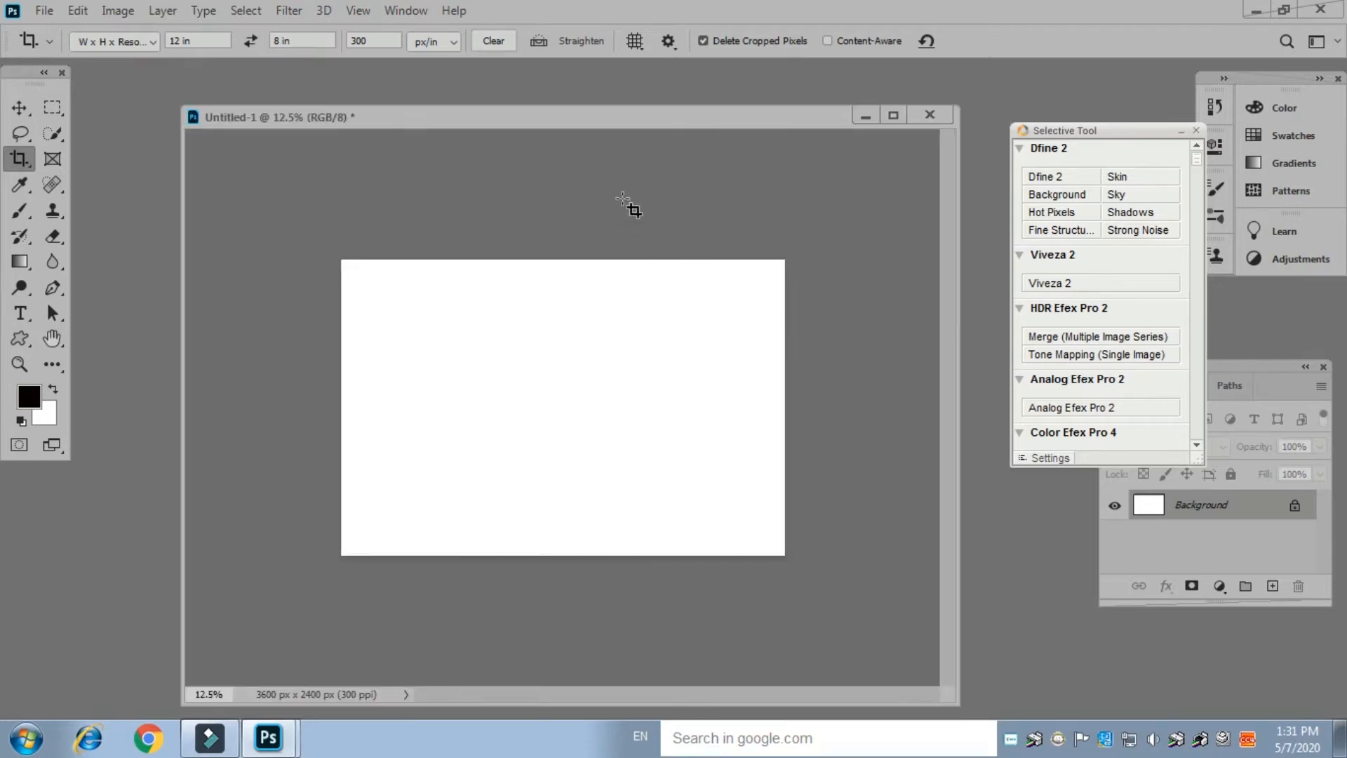
drag(956, 412, 1186, 412)
click(1196, 131)
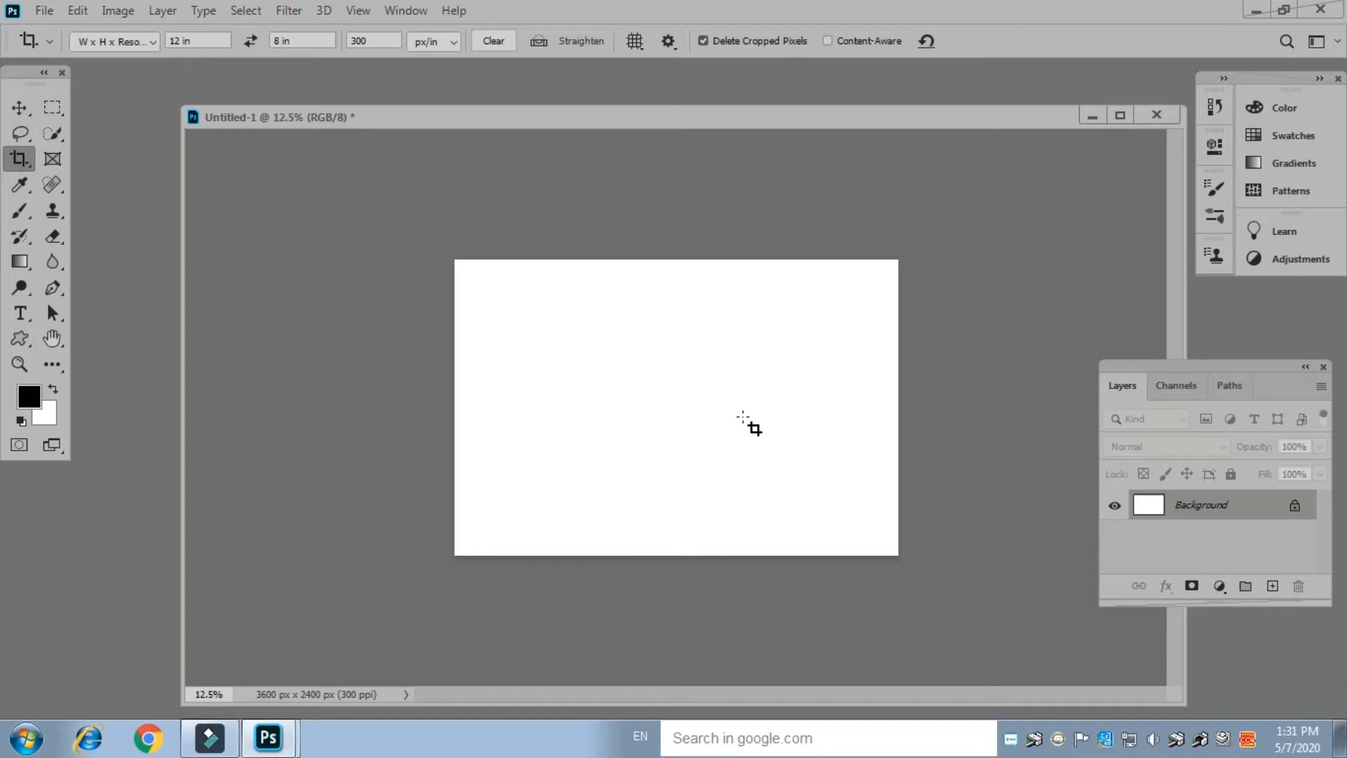
key(ctrl+plus)
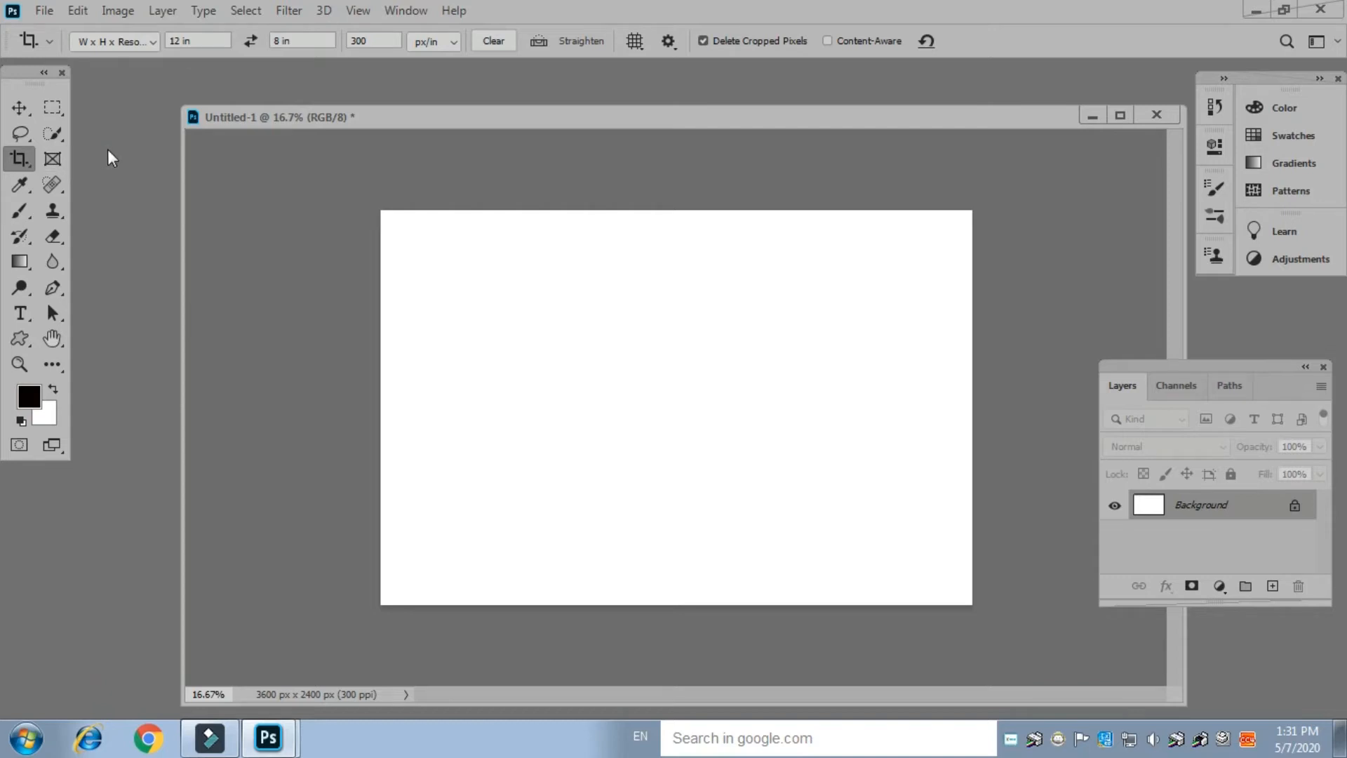
Open the red heart image 11508-i-love-you-messages-for-ex-girlfriend.jpg from the flower folder on Local Disk (D:)
key(ctrl+o)
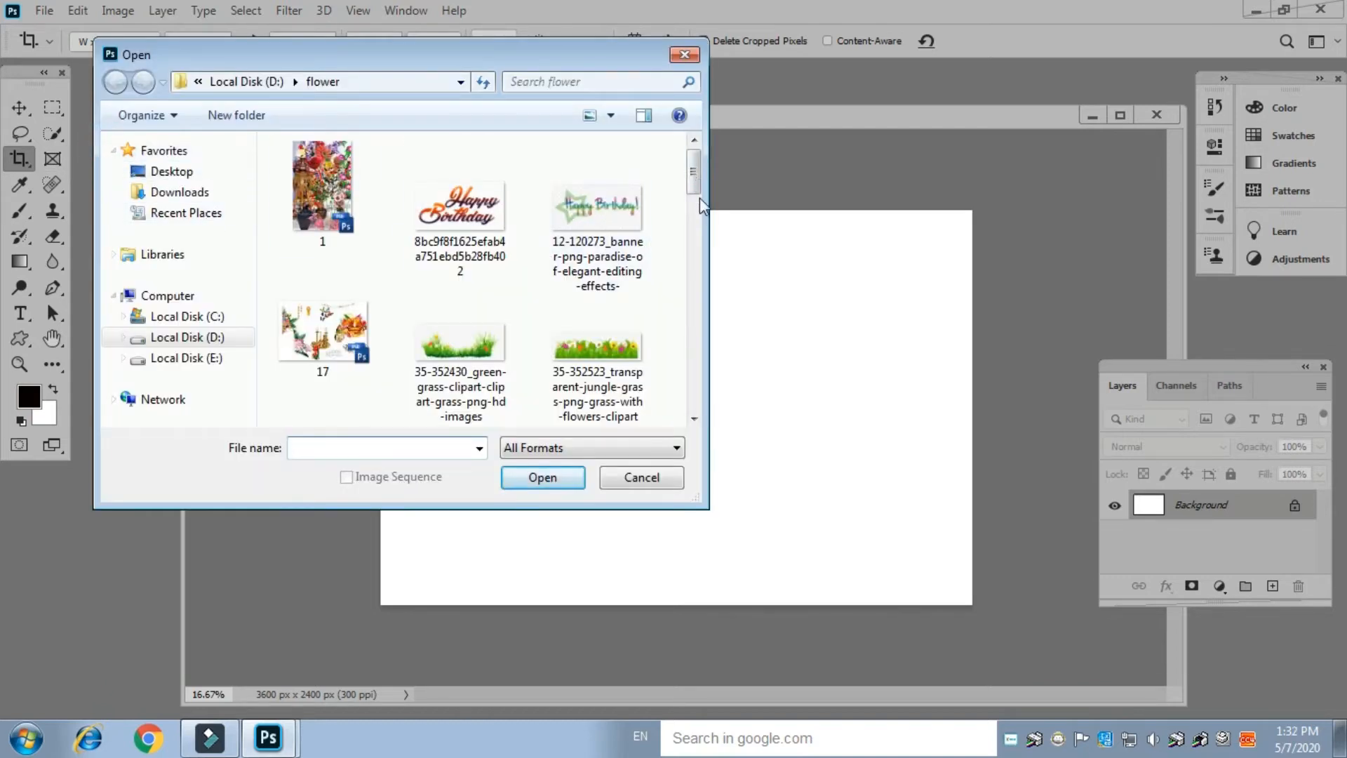
click(204, 338)
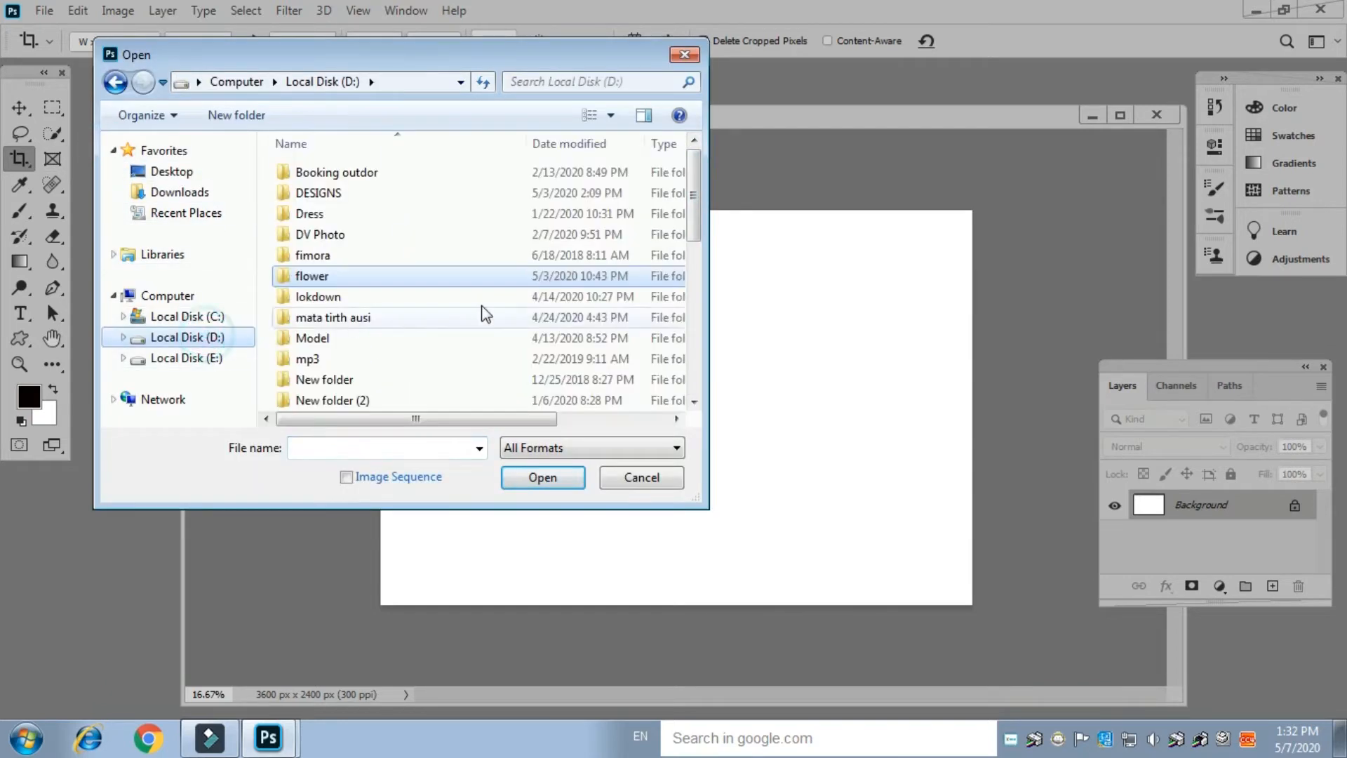
double_click(323, 256)
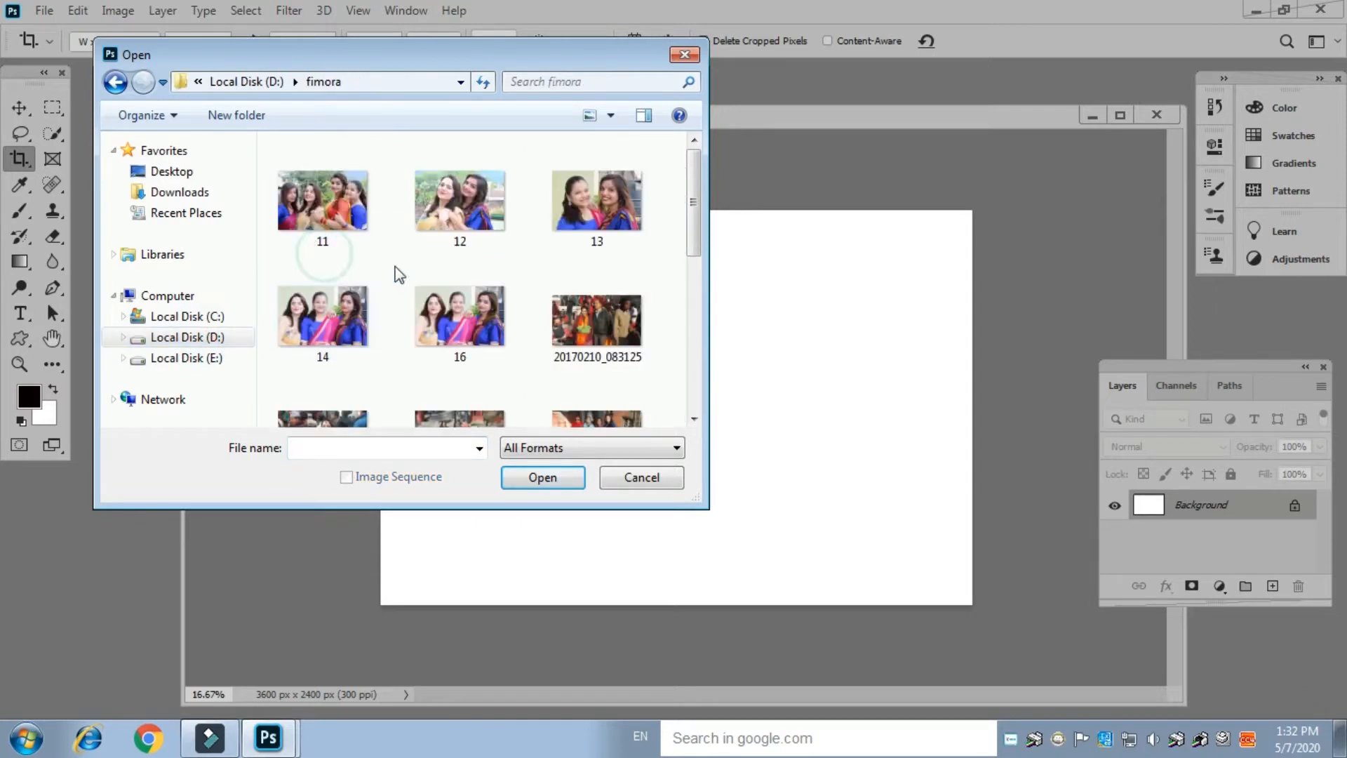
click(197, 338)
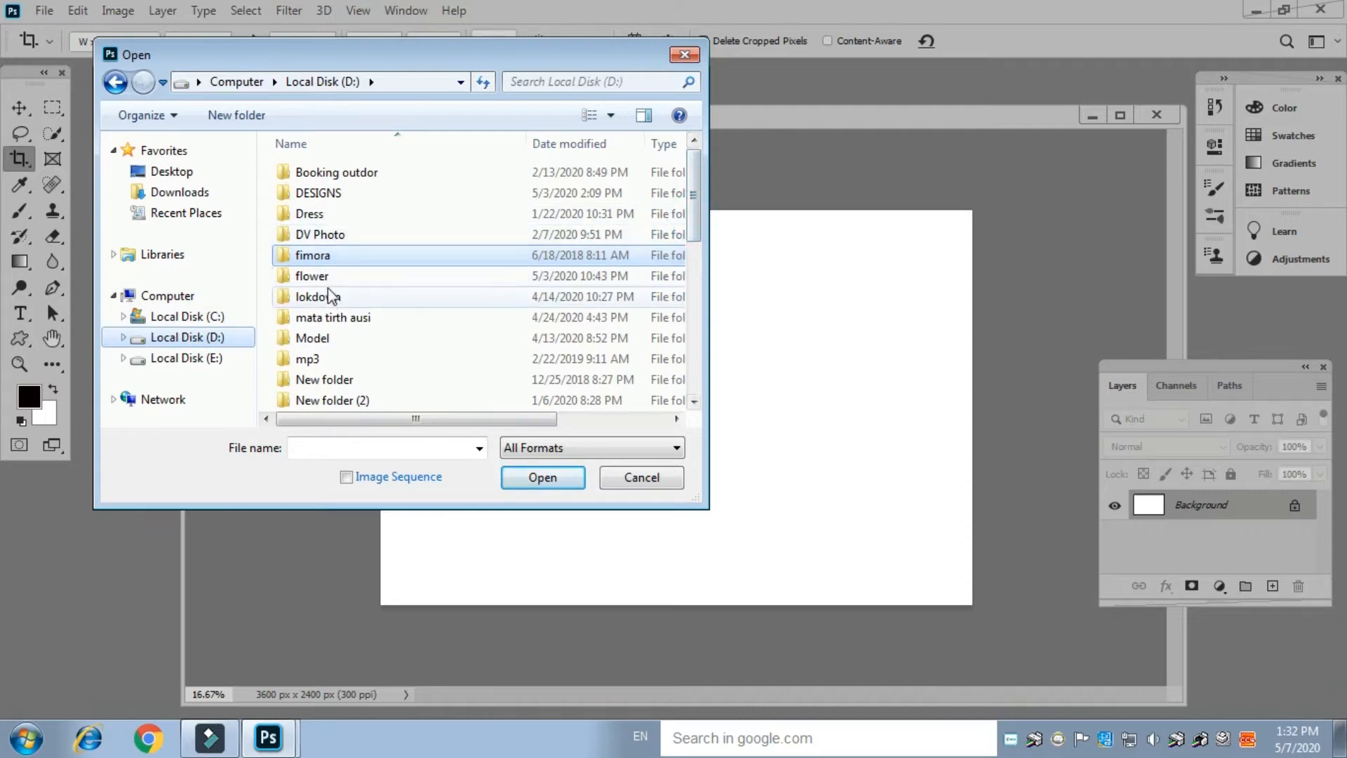
double_click(311, 276)
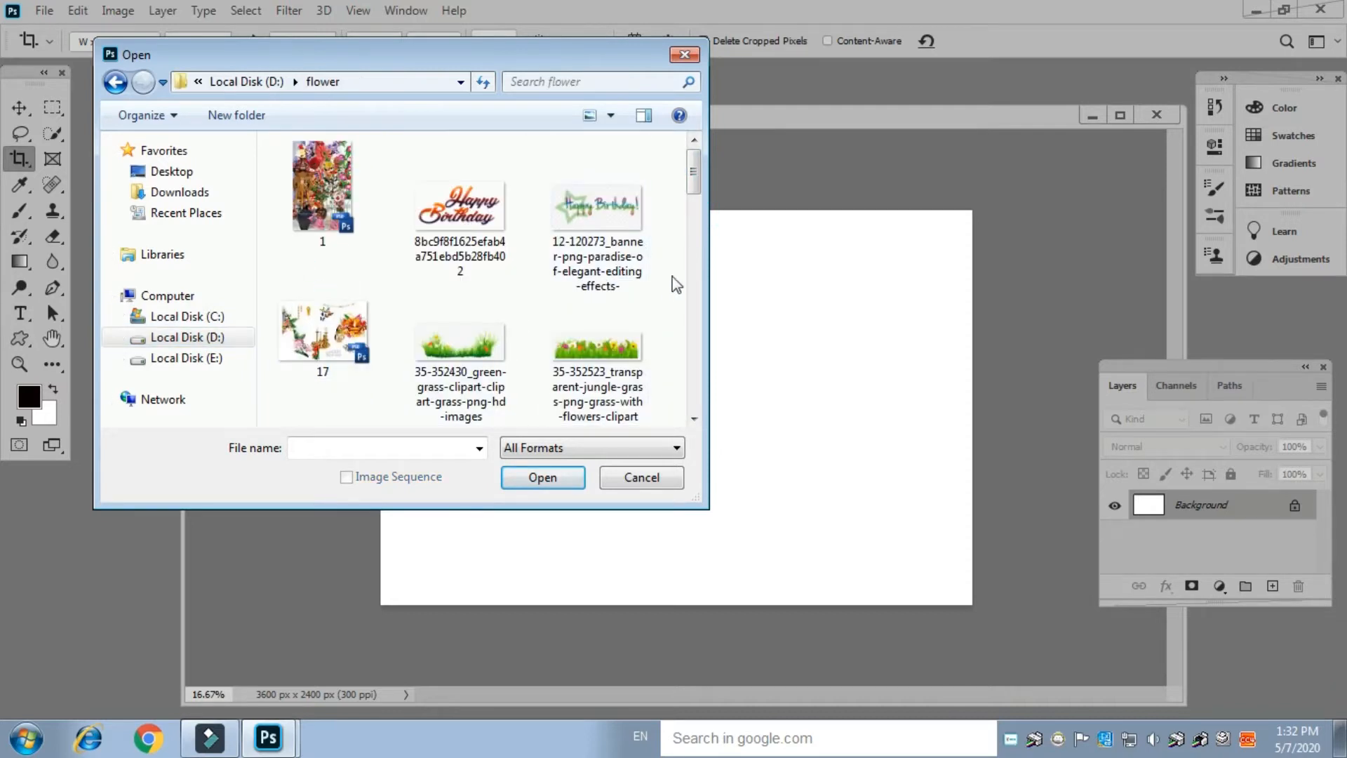
drag(693, 181, 692, 238)
double_click(438, 240)
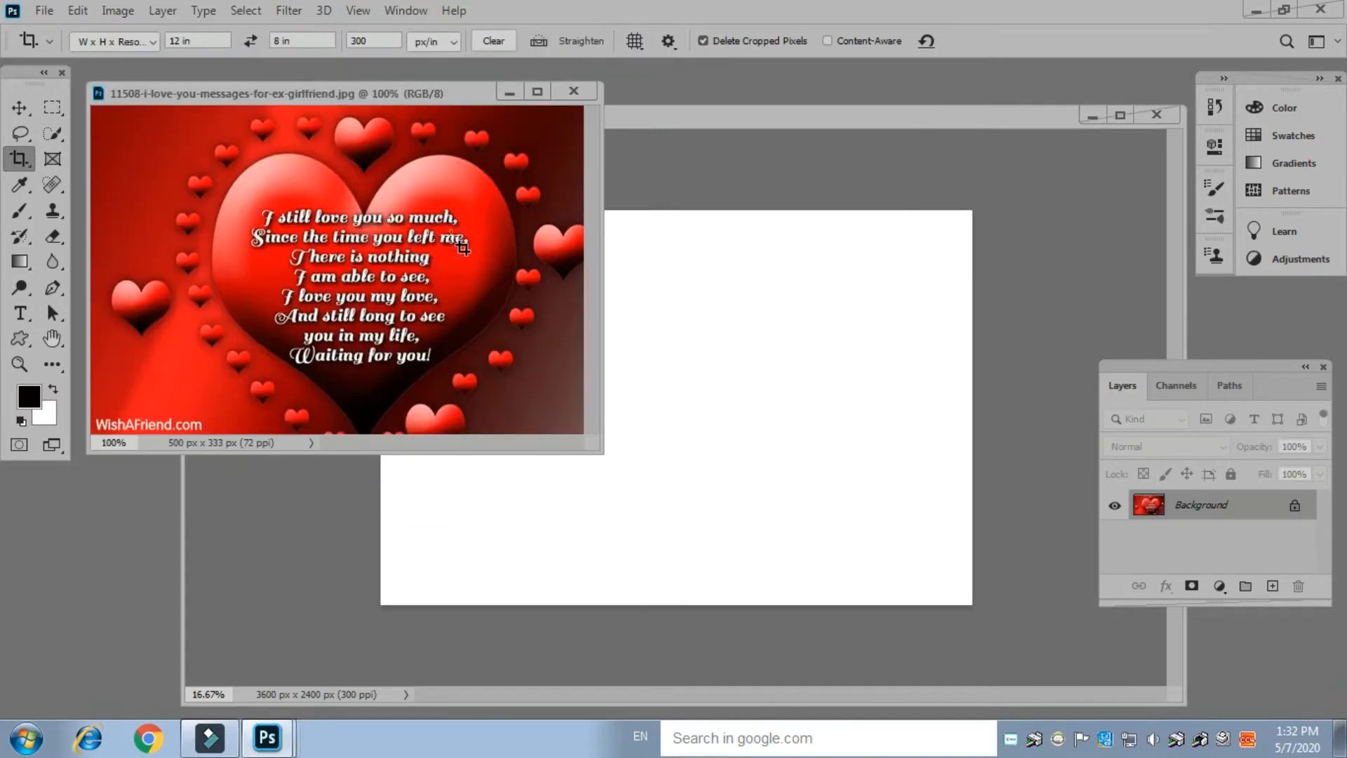
Copy the heart image into the Untitled-1 document and align it with the canvas's upper-left corner
click(19, 107)
drag(347, 251, 663, 368)
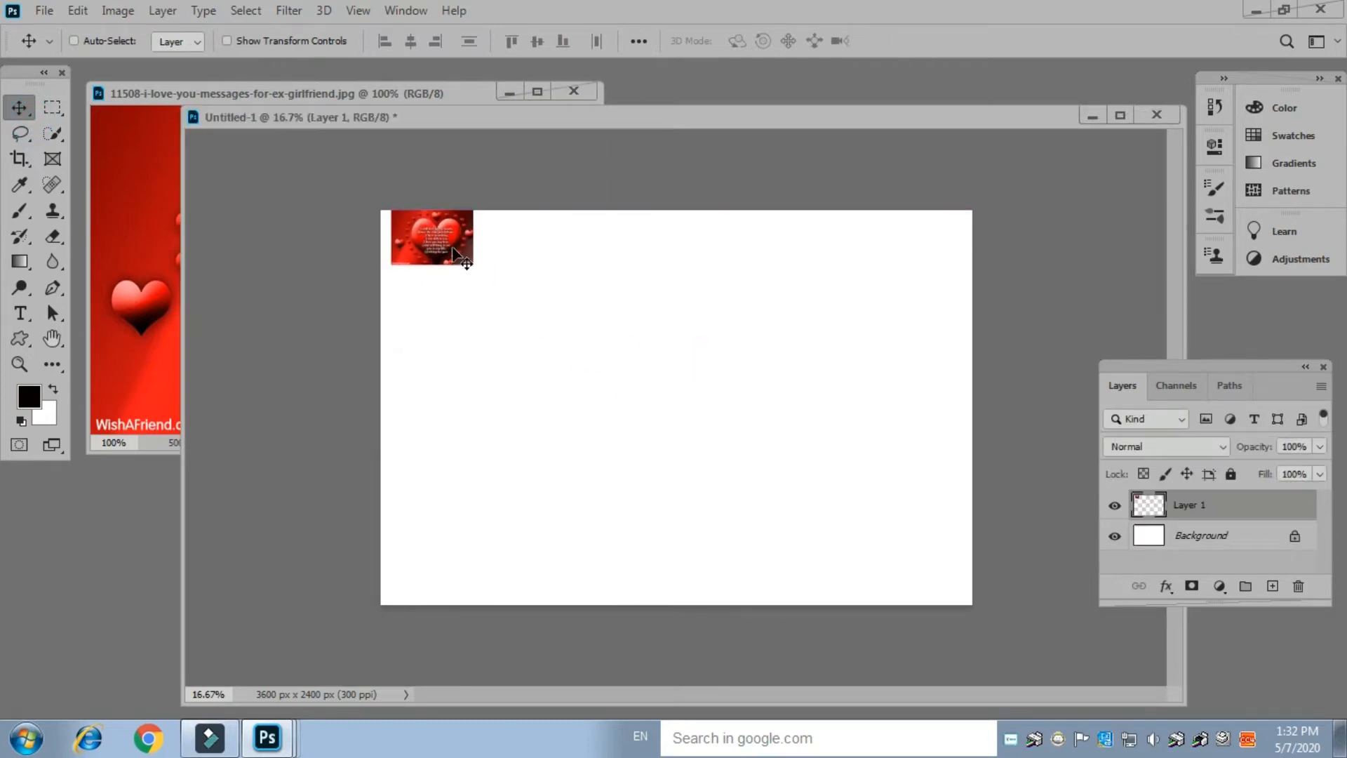
drag(461, 250, 451, 250)
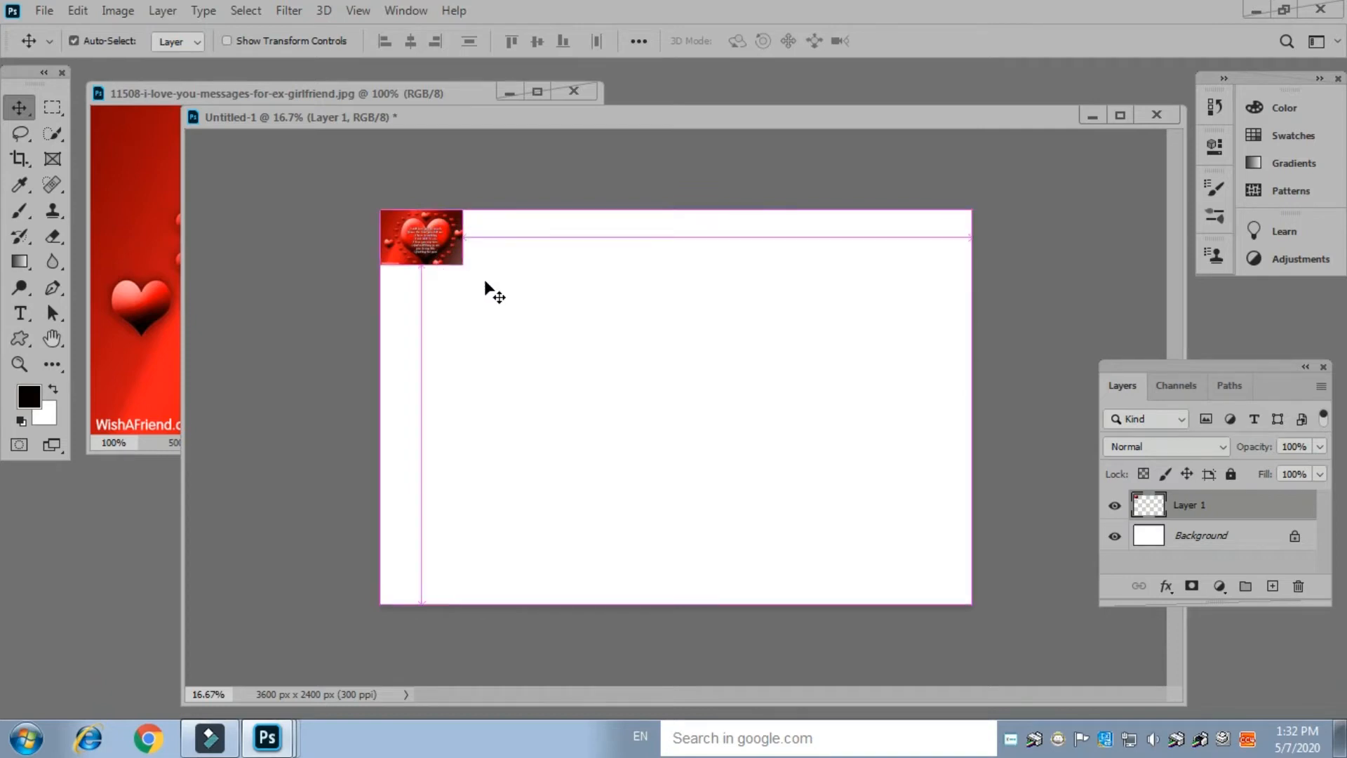
Scale the heart image layer up proportionally until it covers the whole canvas
key(ctrl+t)
drag(468, 280, 972, 606)
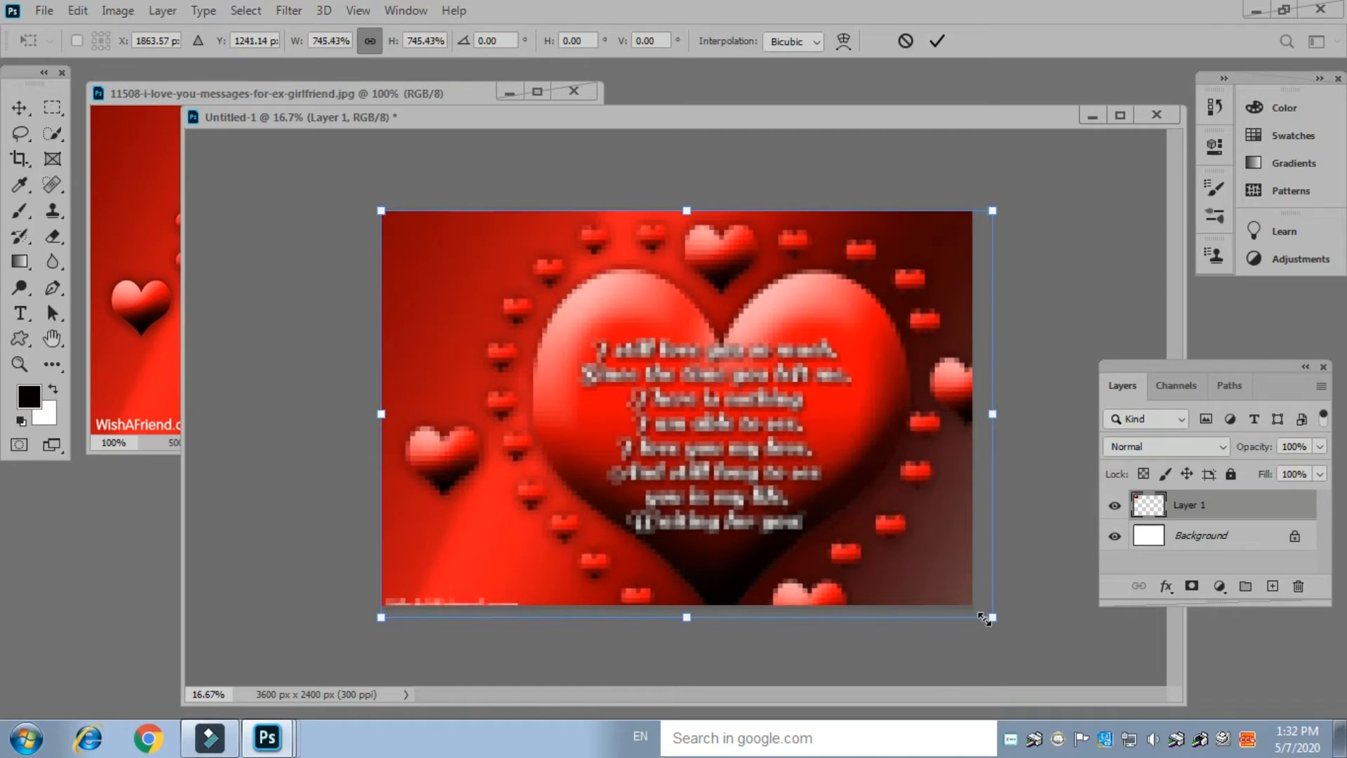
key(Return)
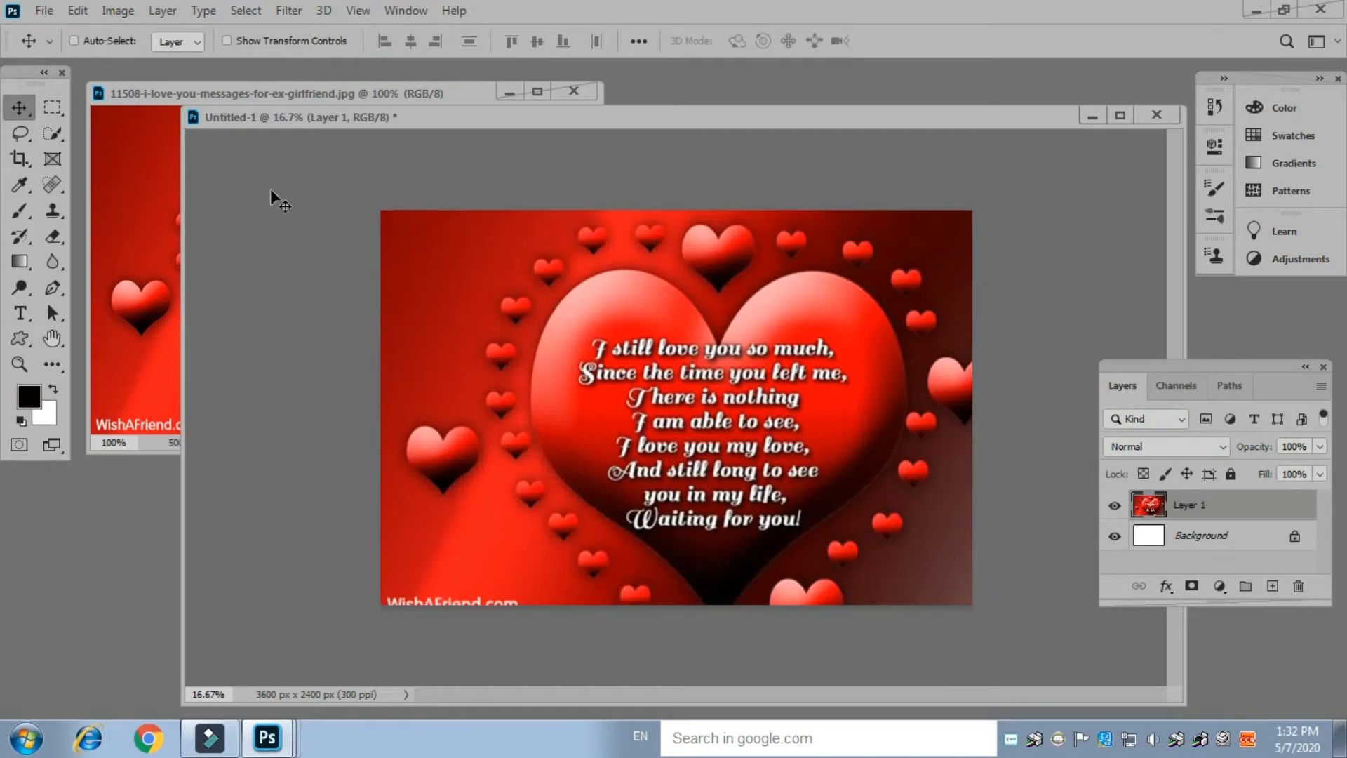
Apply a Gaussian Blur with a 355.2 pixel radius to the heart image layer
click(301, 11)
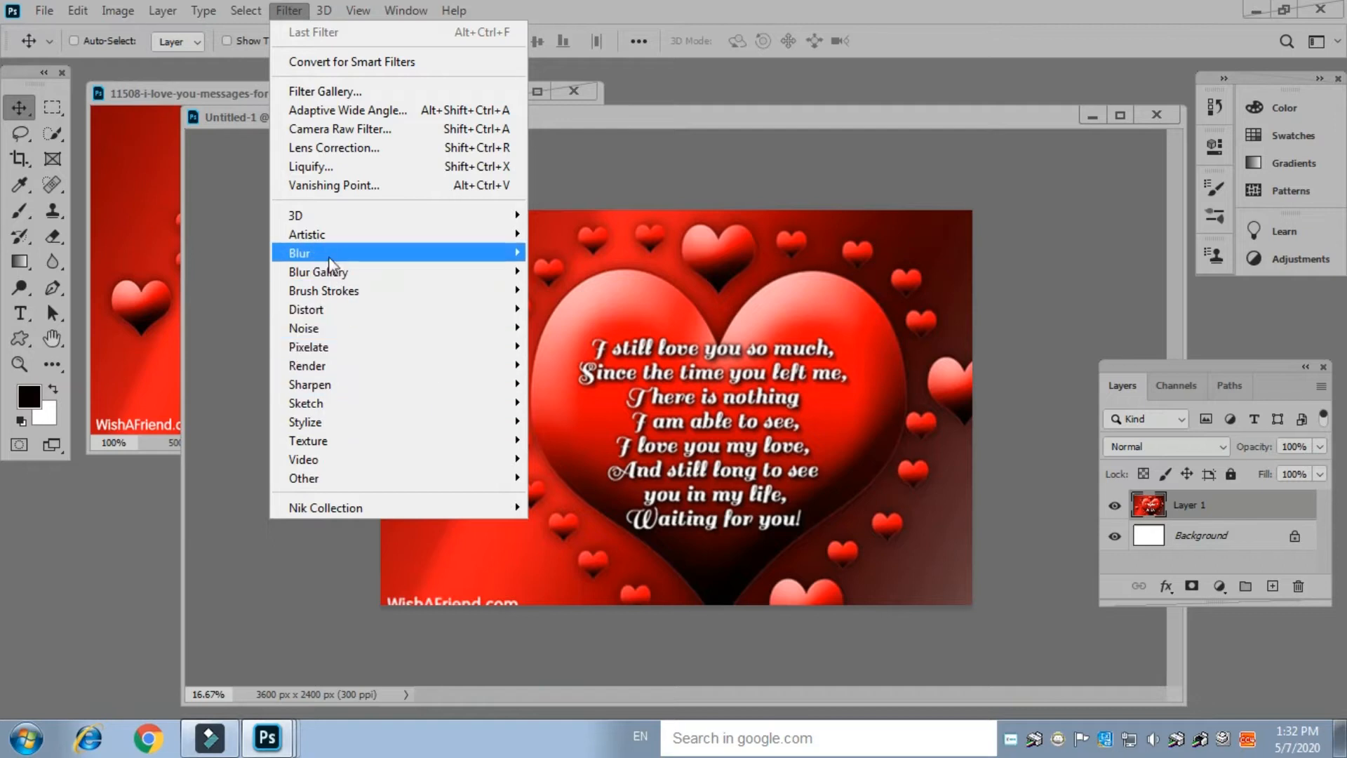
mouse_move(333, 247)
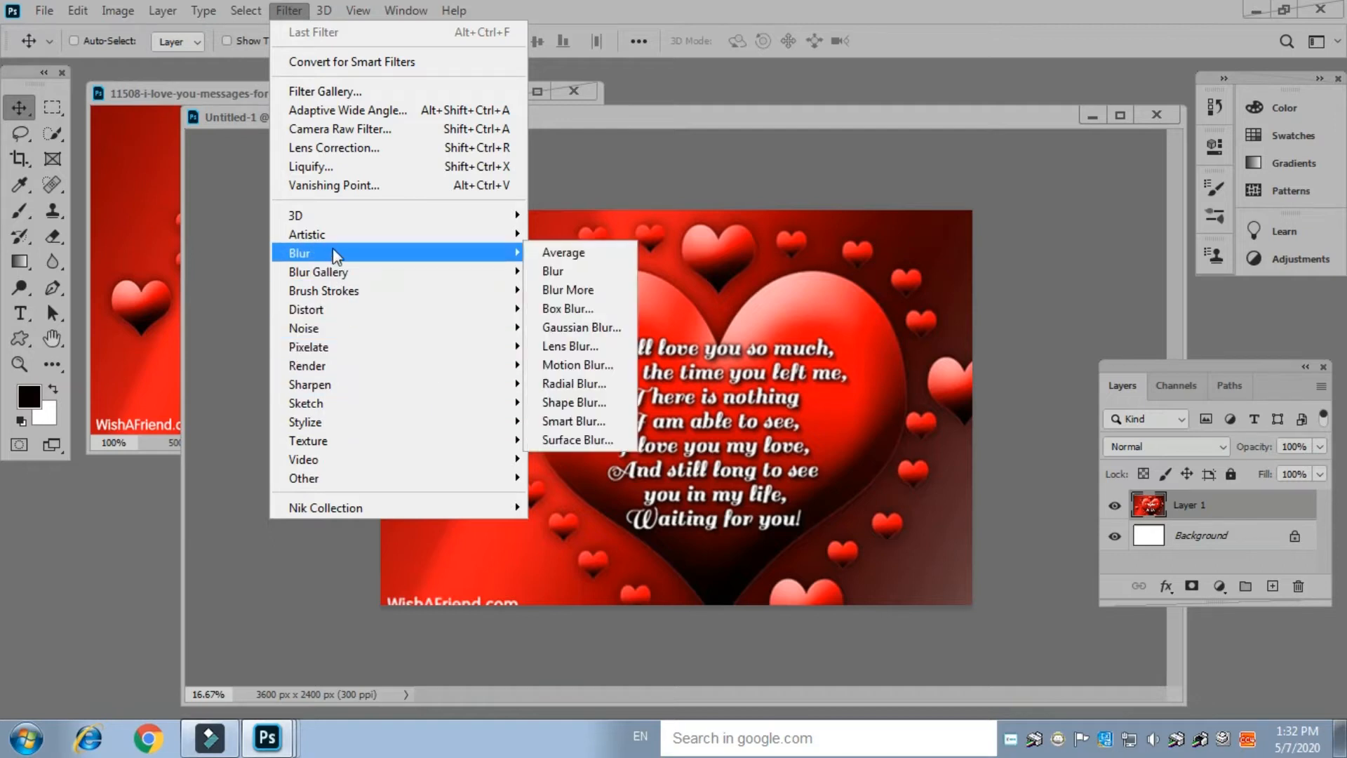
click(602, 328)
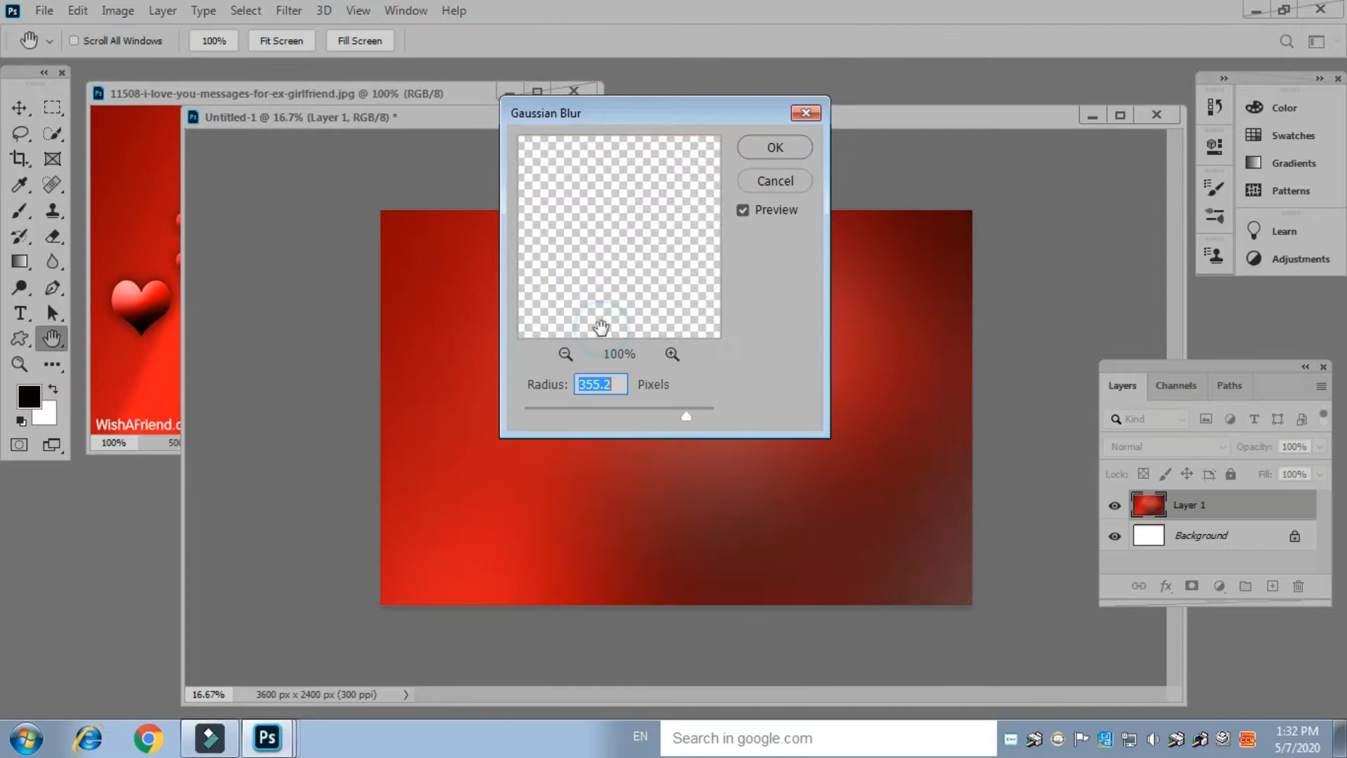
click(766, 147)
key(v)
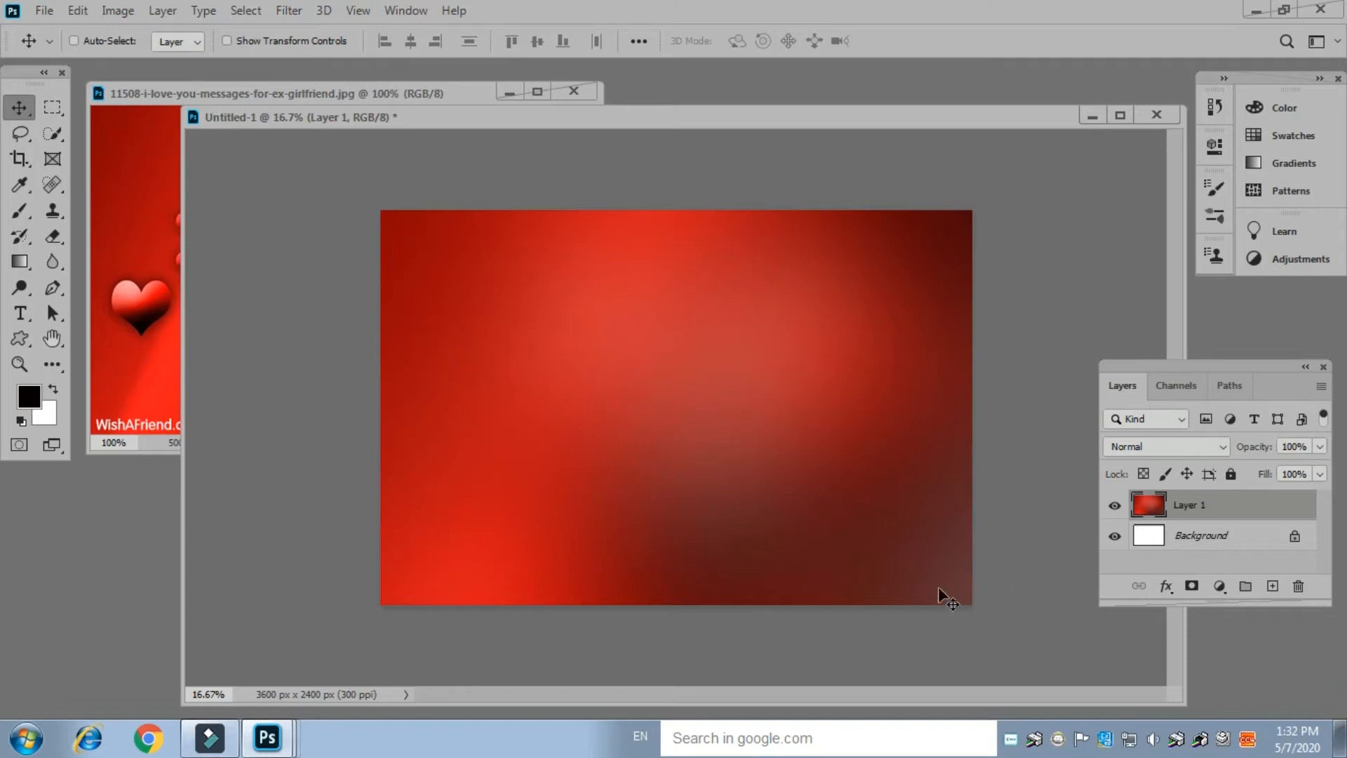
Add an empty layer above the blurred red layer and close the original heart image file
click(1272, 586)
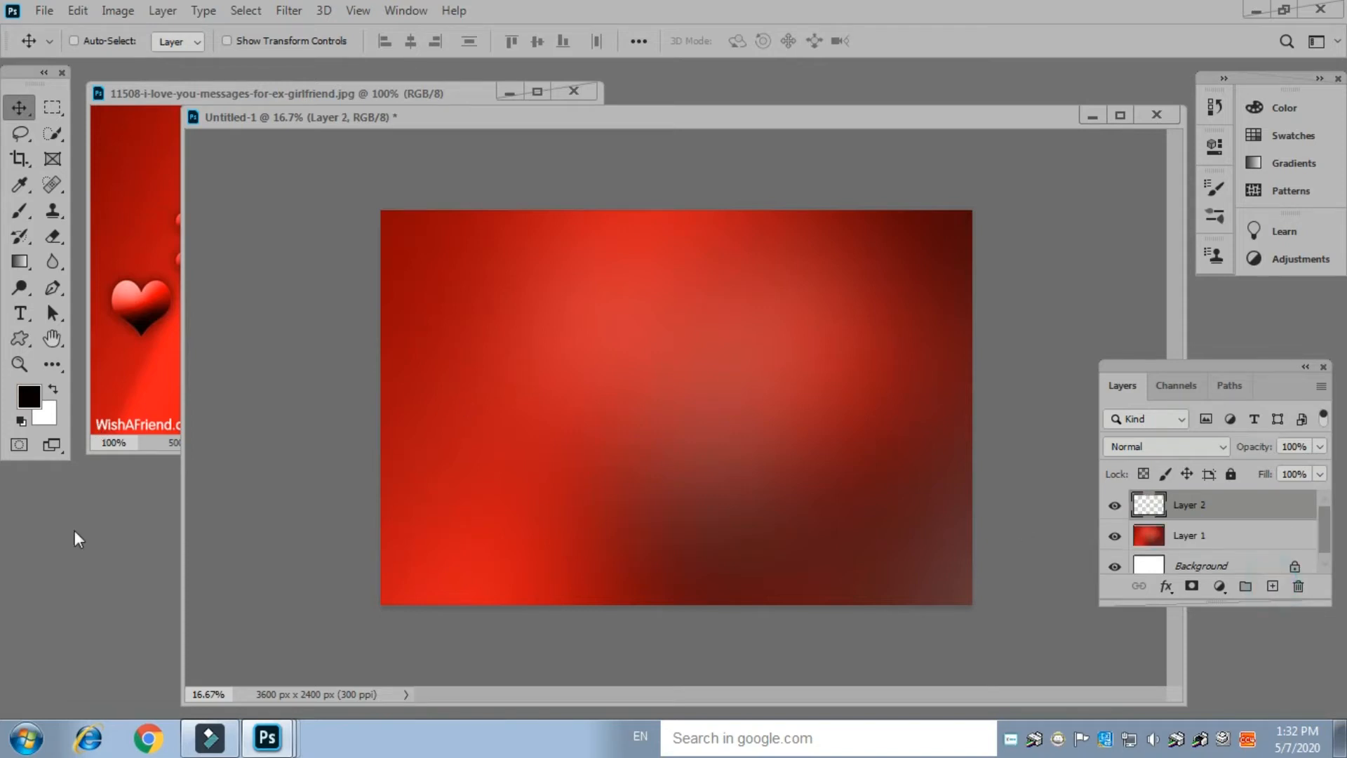
click(169, 177)
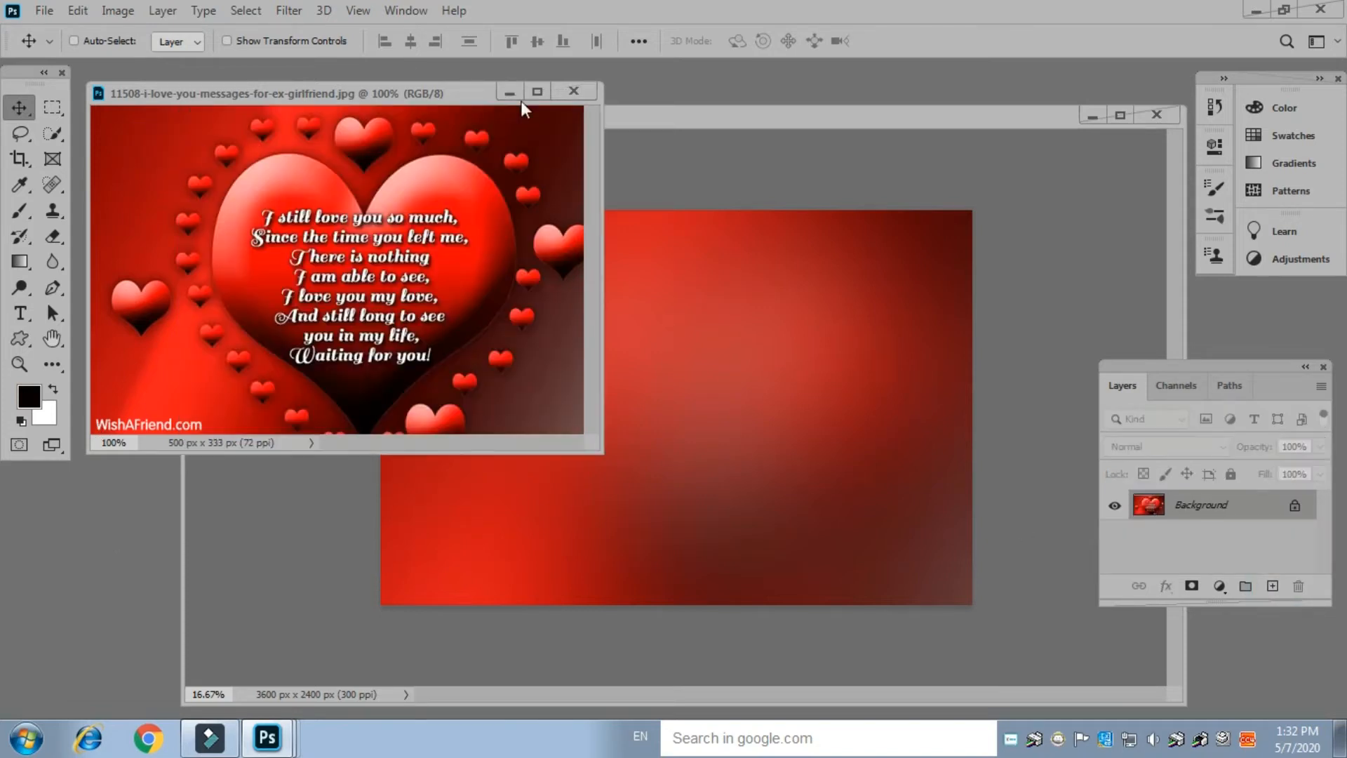
click(575, 91)
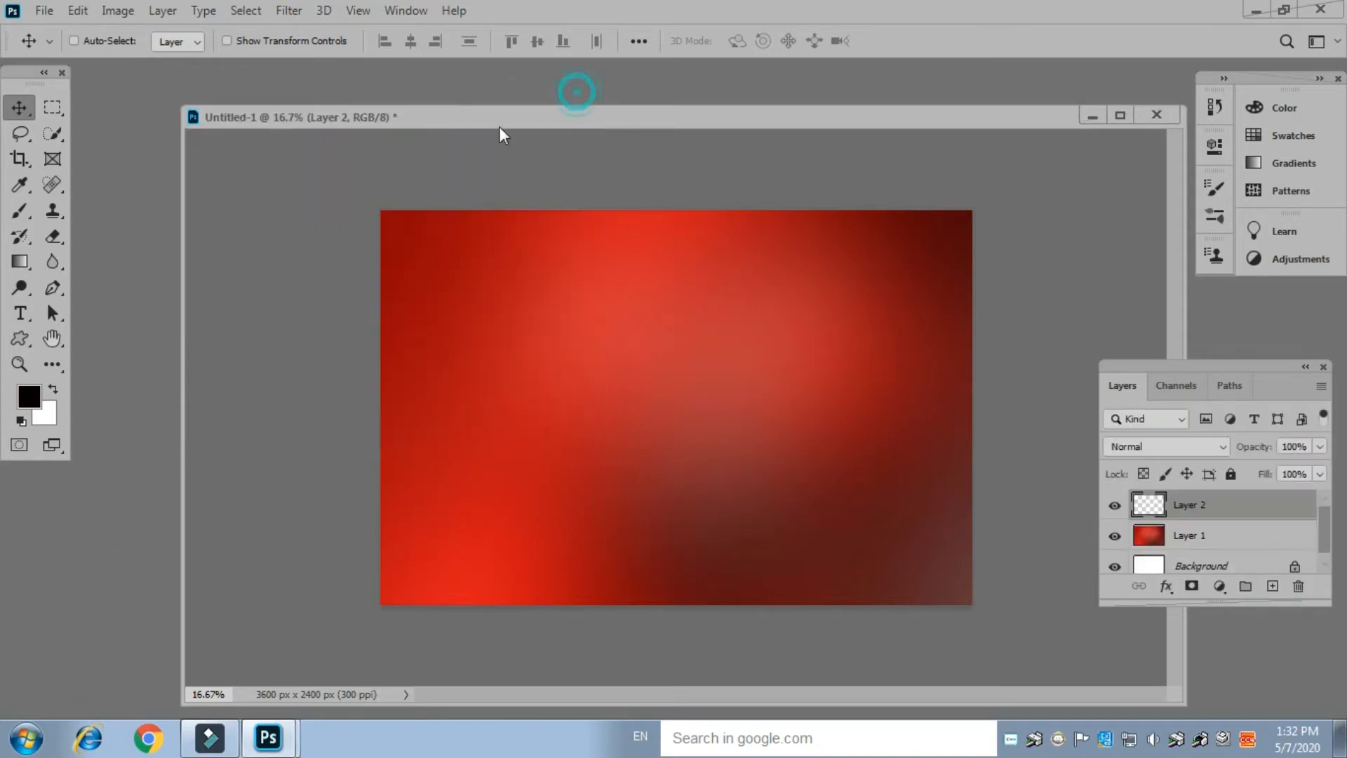
Open the photo DSC_0696 - Copy.JPG from New folder inside lokdown on drive D:, and bring the Untitled-1 document back to the front
double_click(90, 485)
click(177, 337)
double_click(312, 304)
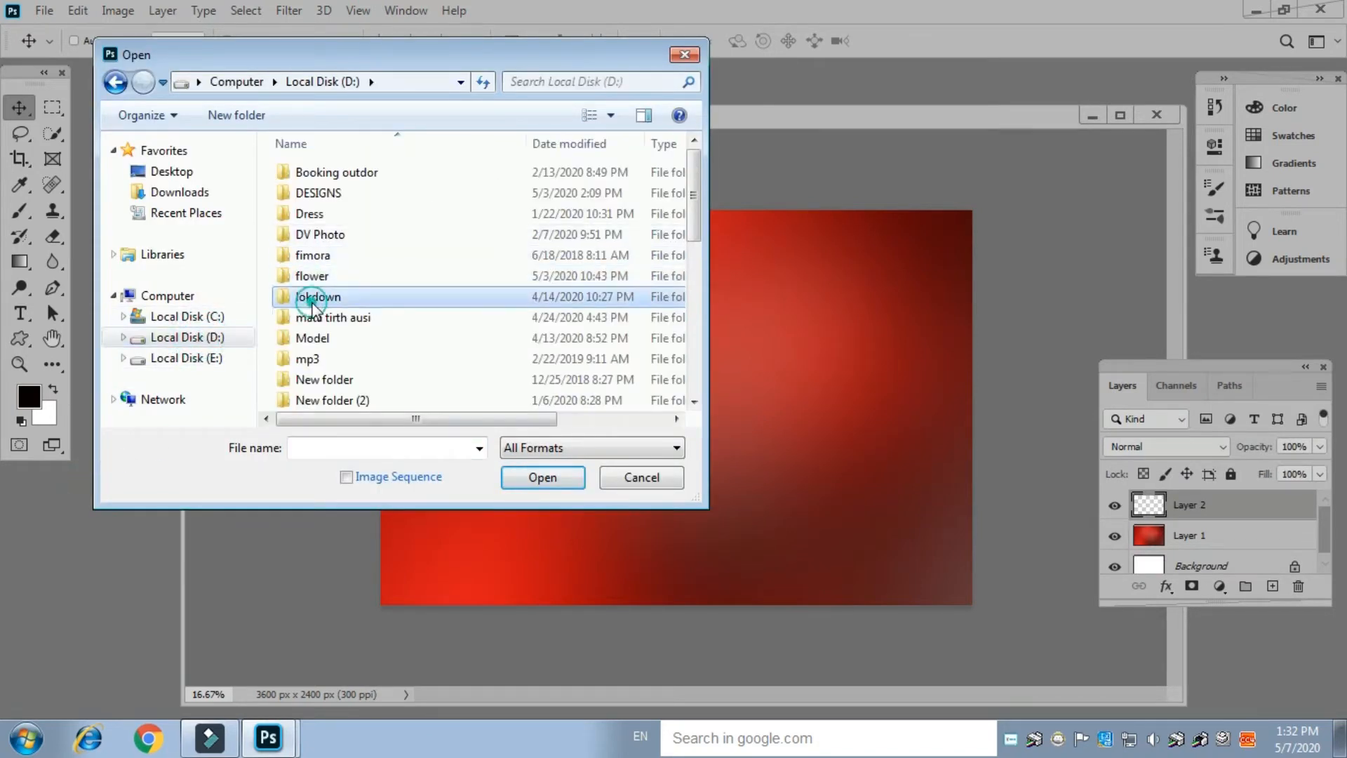
double_click(305, 195)
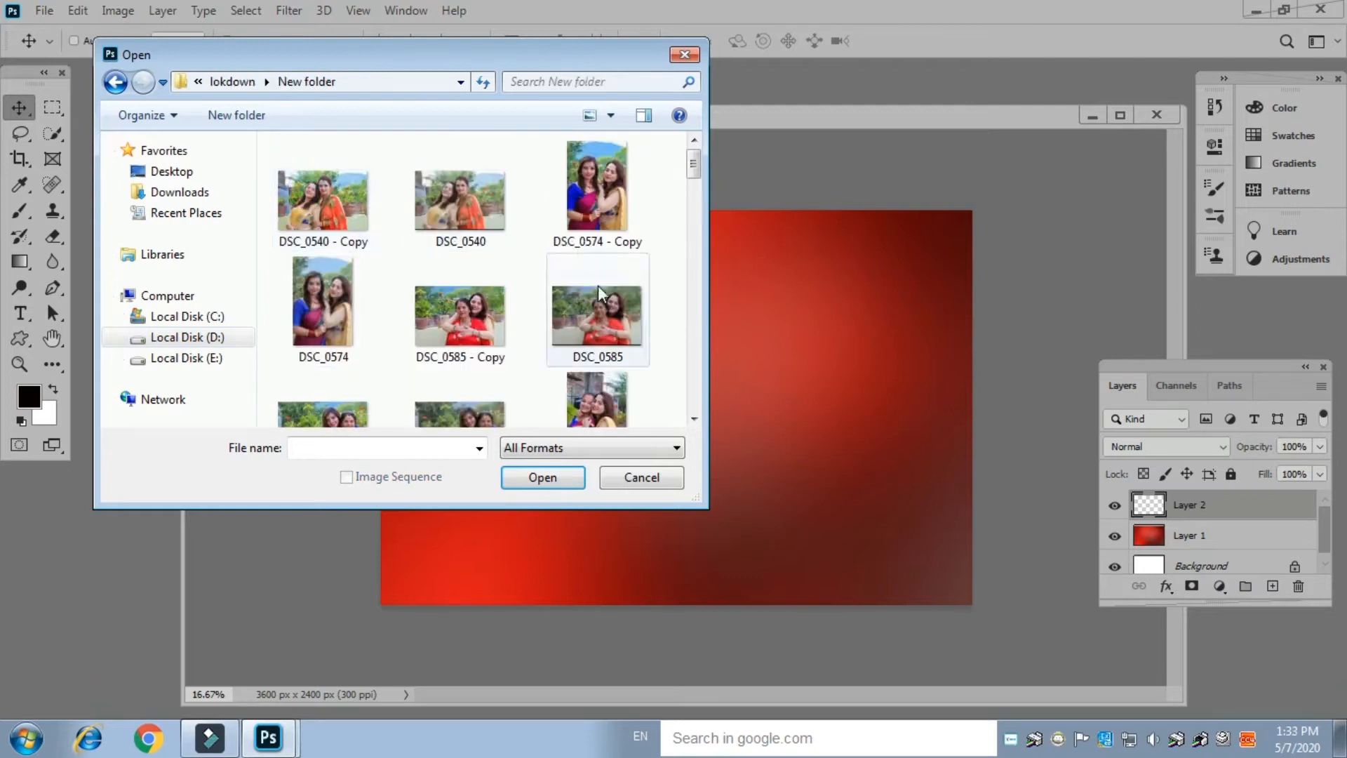
drag(693, 168, 711, 197)
double_click(475, 205)
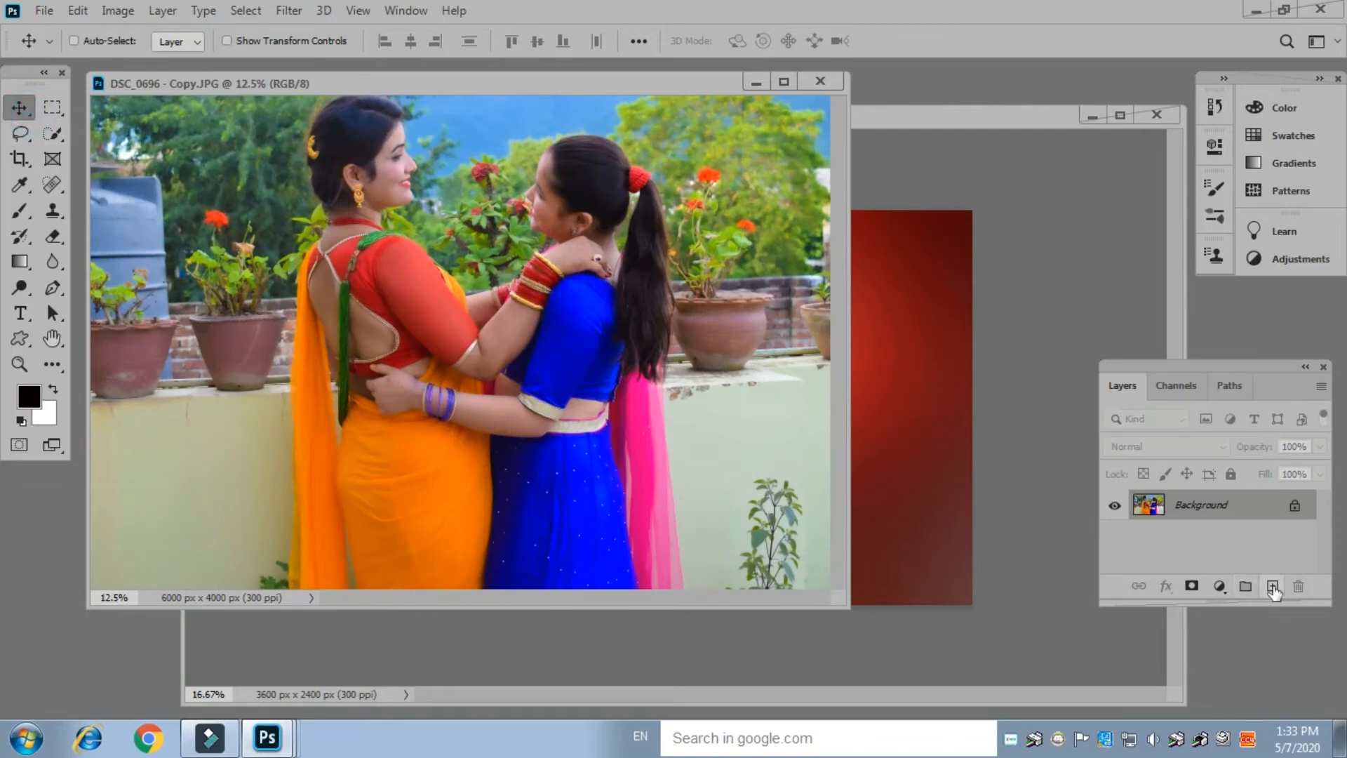
click(920, 412)
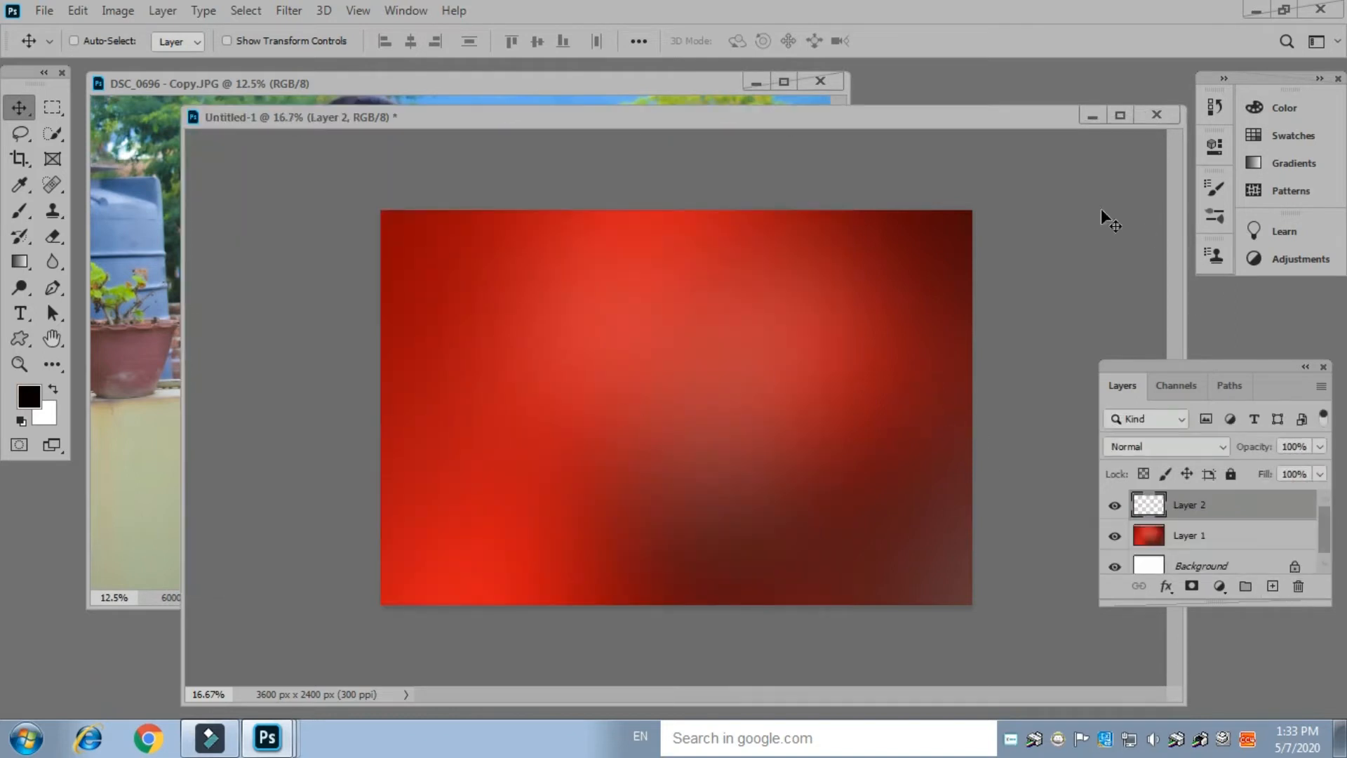
Copy the DSC_0696 - Copy.JPG photo into the Untitled-1 document as a new layer above the empty layer
click(469, 84)
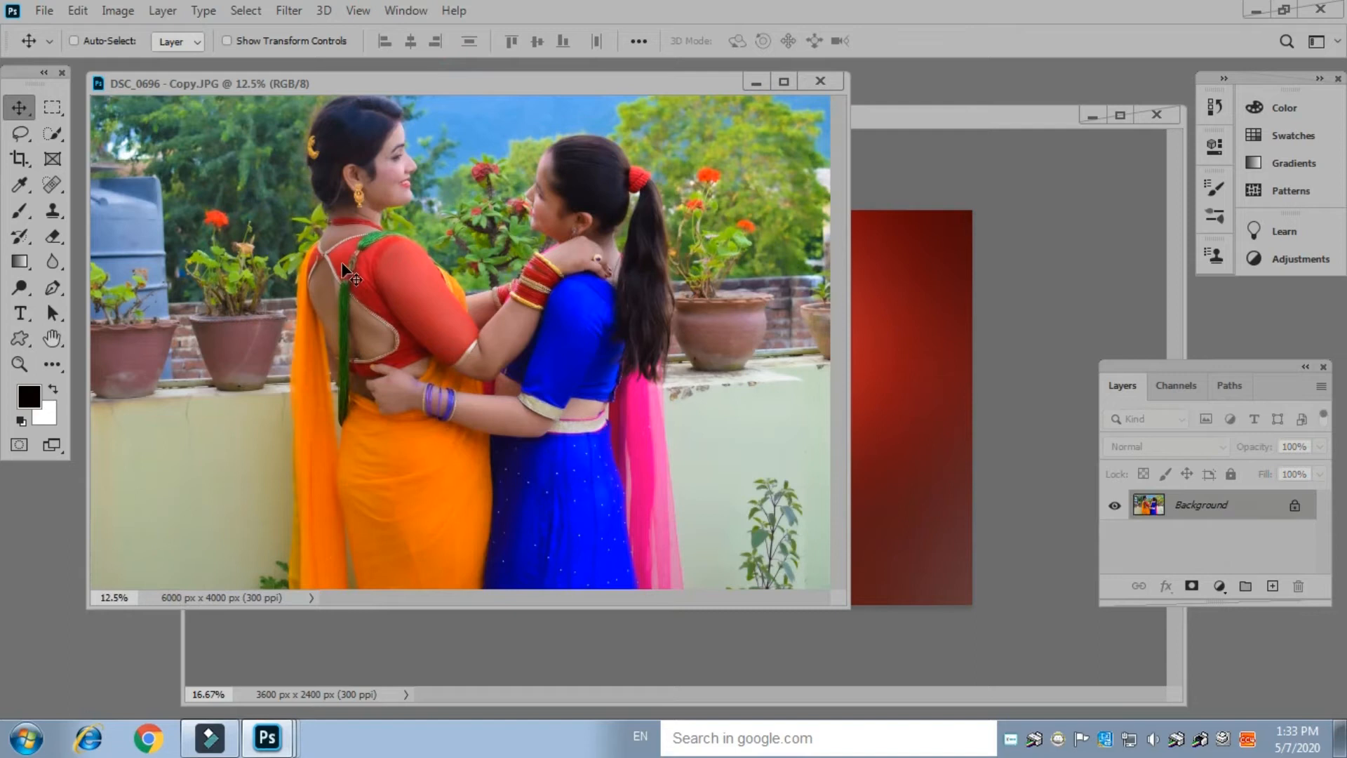
drag(494, 336, 711, 394)
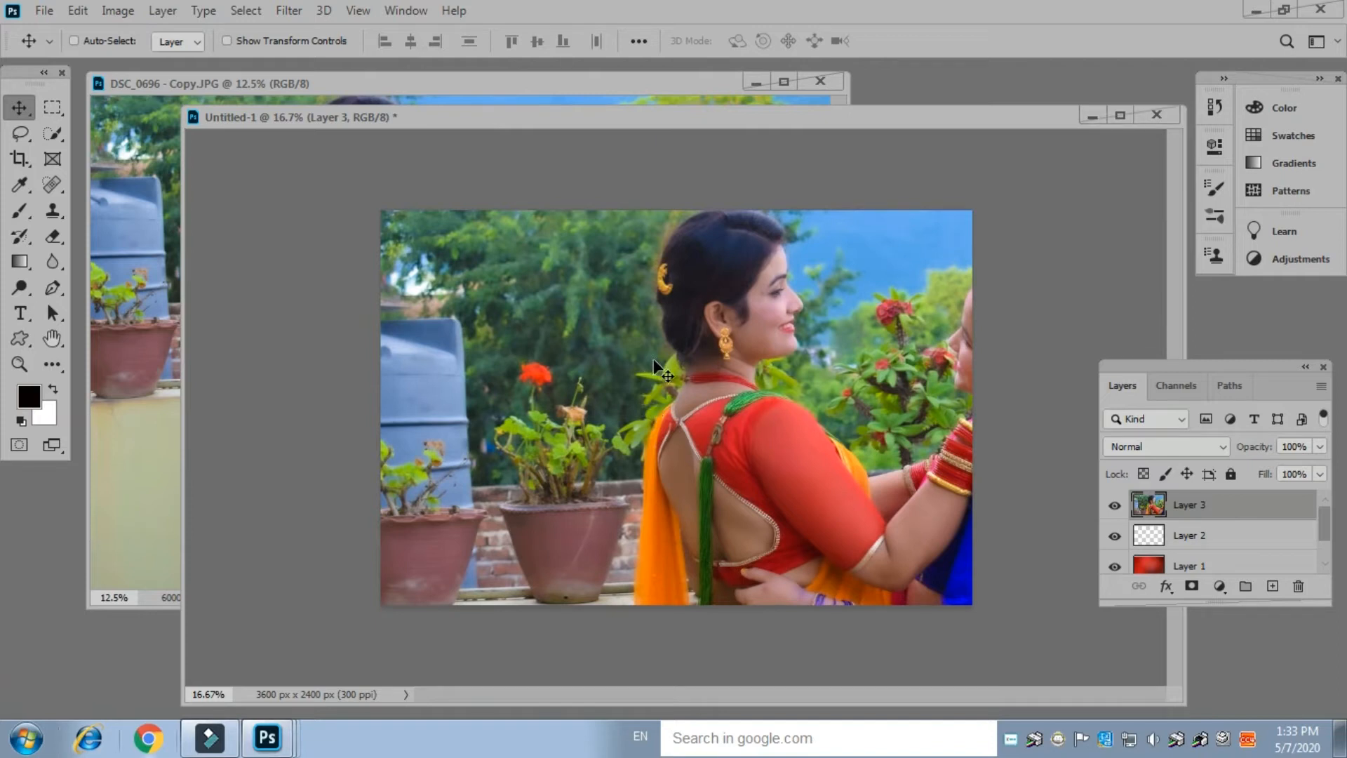
click(561, 304)
drag(903, 122, 795, 93)
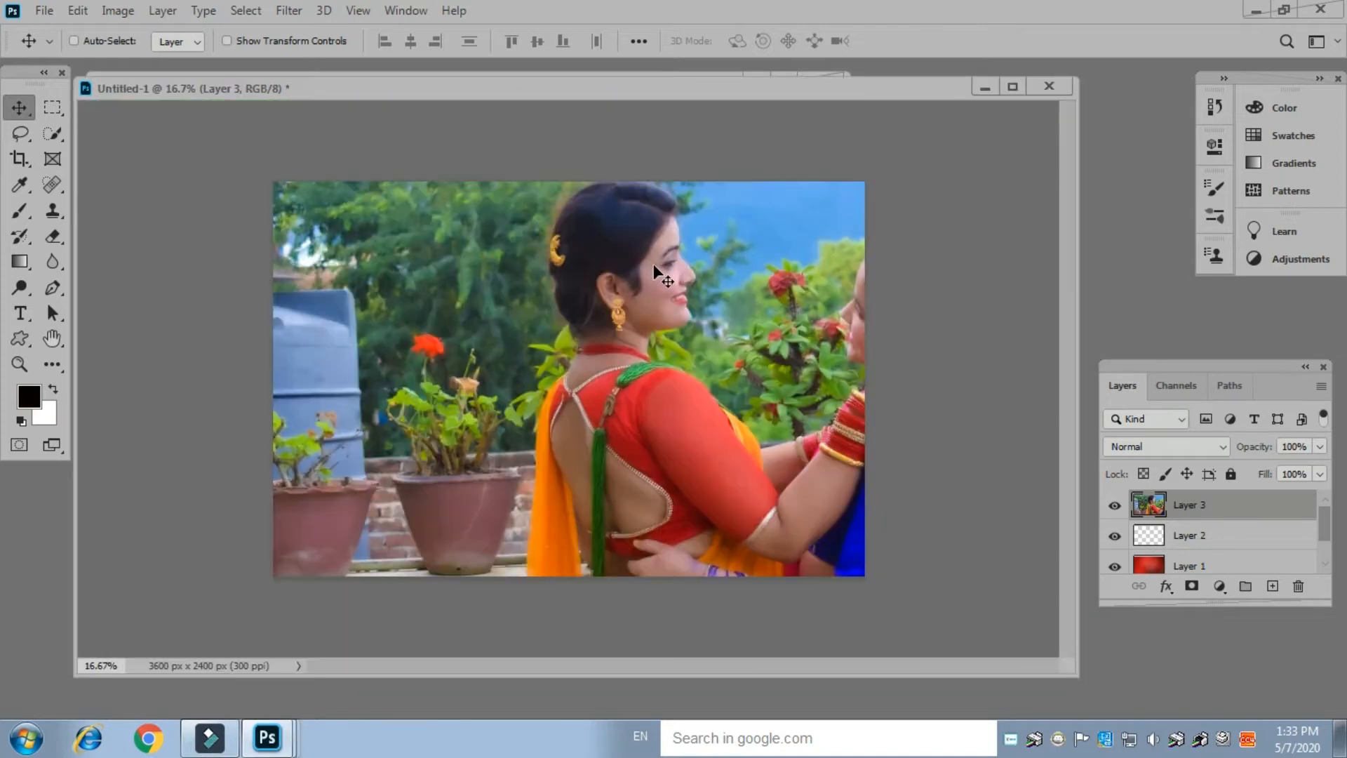
Scale the photo layer to 64% and place it against the canvas's upper edge, with both women in the right part
key(ctrl+minus)
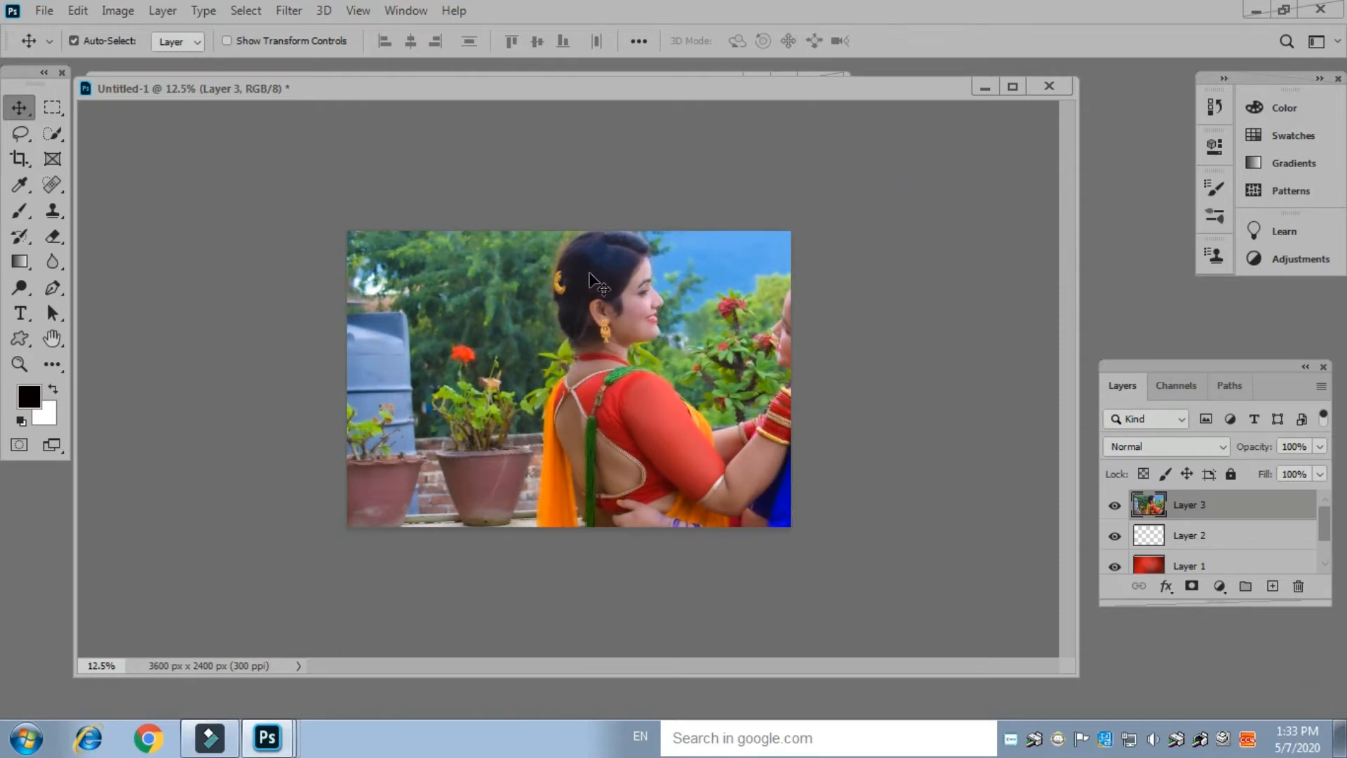
key(ctrl+t)
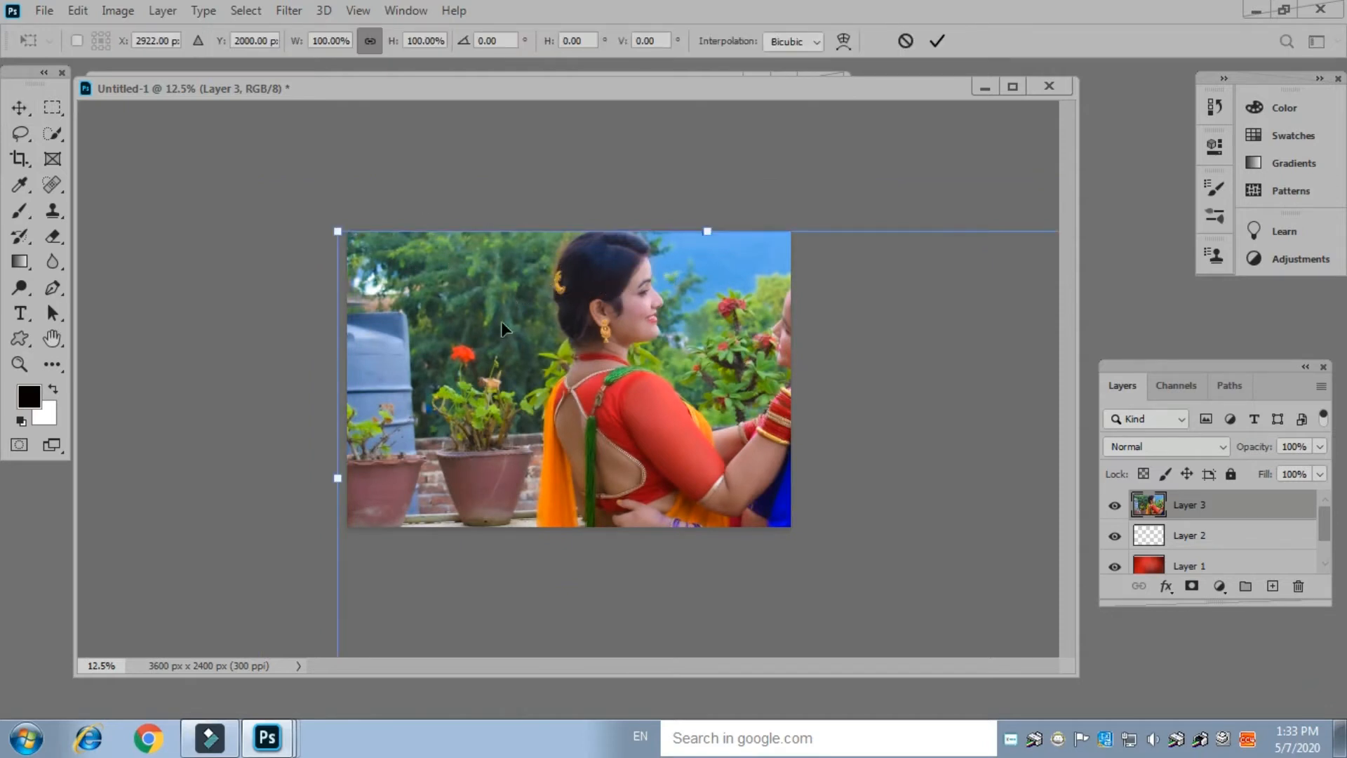
drag(705, 235, 668, 266)
mouse_move(703, 484)
mouse_down()
mouse_move(703, 556)
mouse_move(691, 468)
mouse_up()
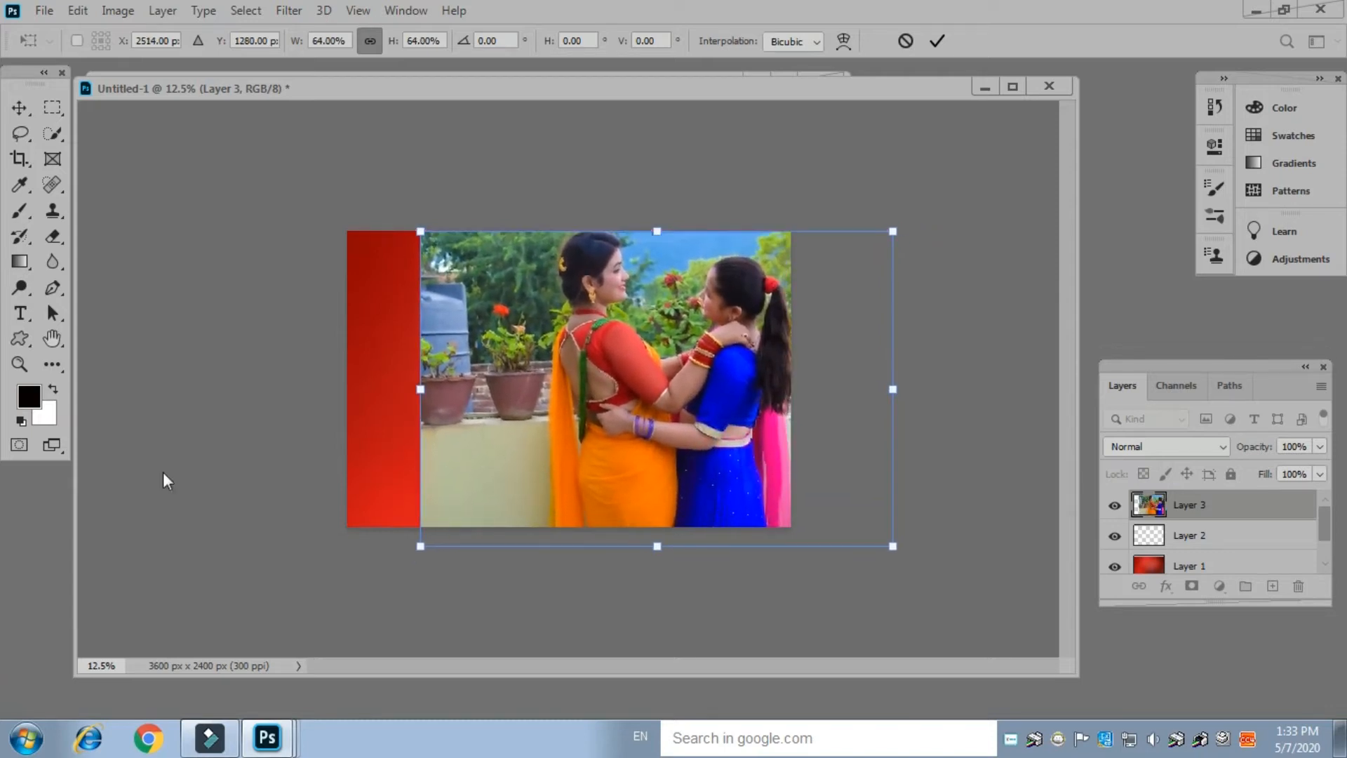
key(Return)
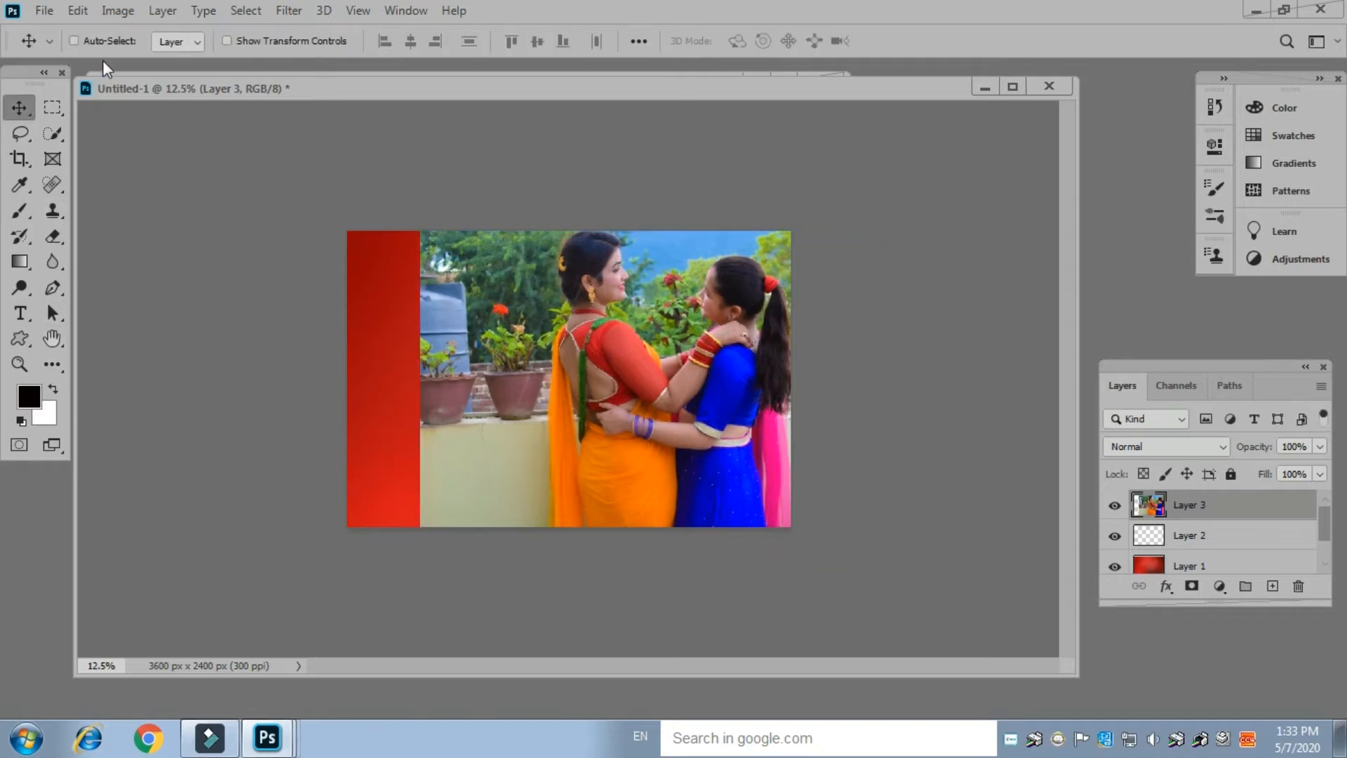
Add a Hide All layer mask to the photo layer
click(162, 10)
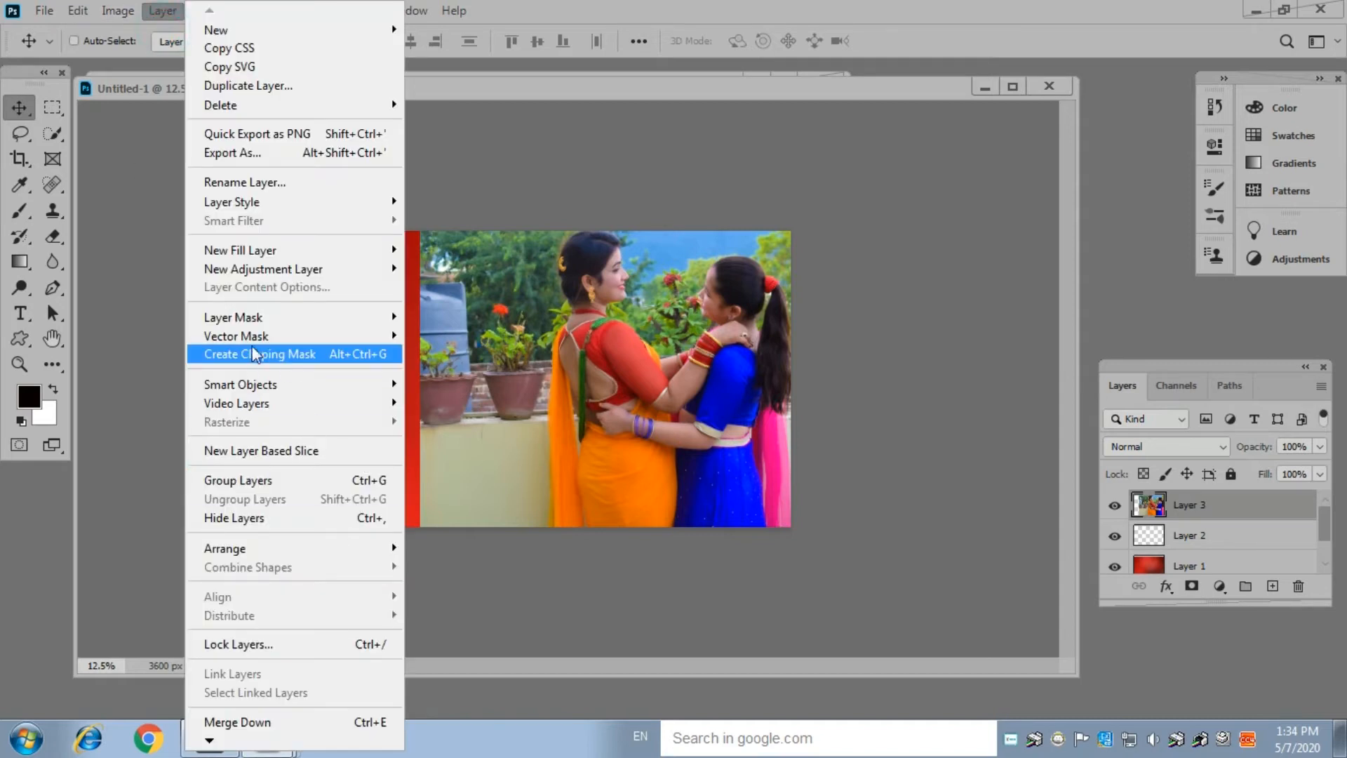
mouse_move(262, 314)
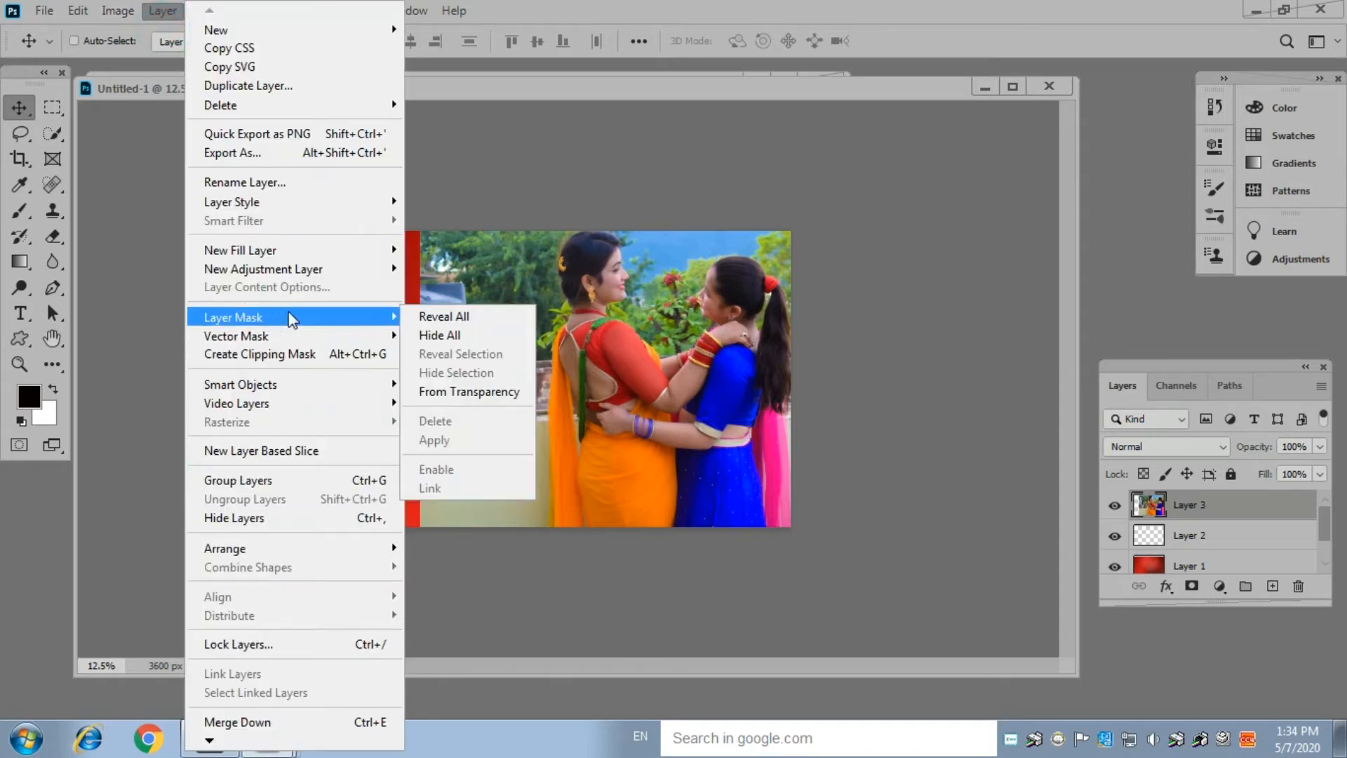
click(465, 344)
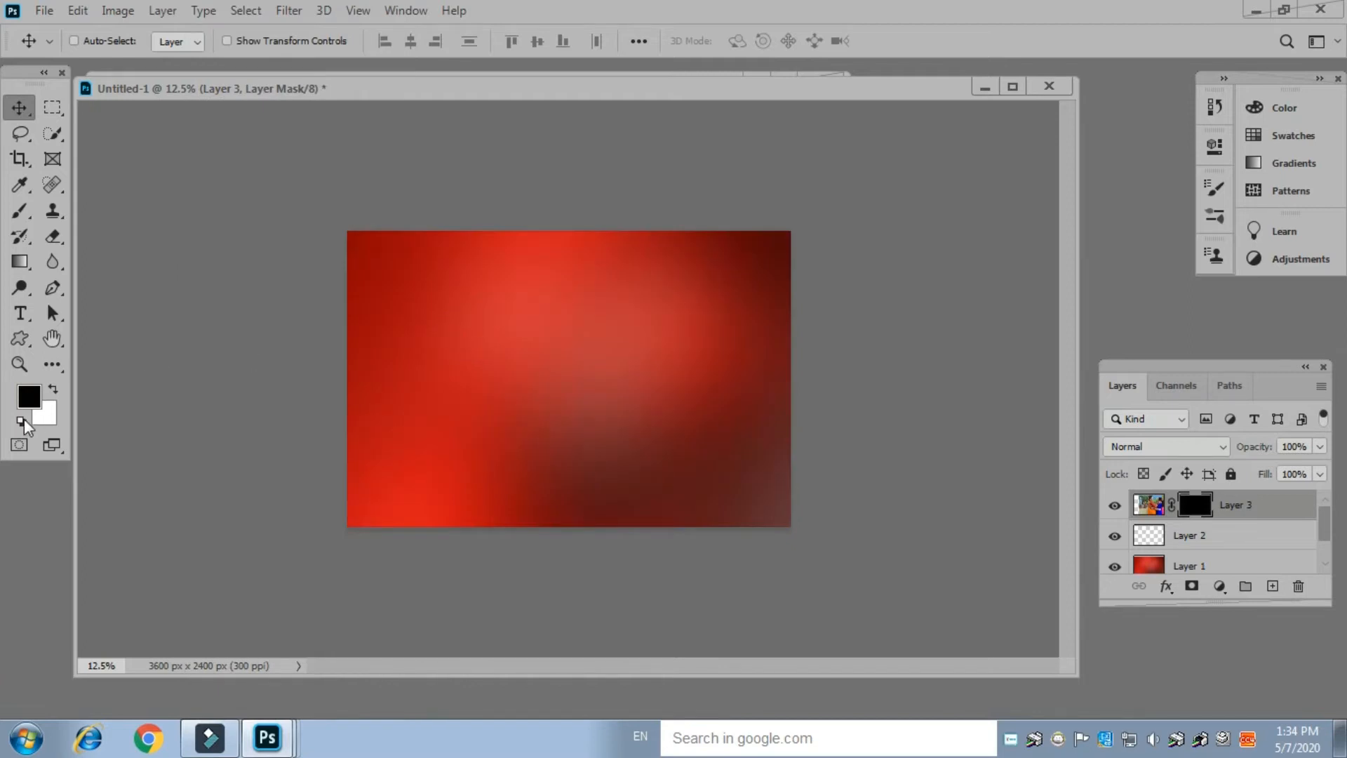
Paint white with the soft Brush on the photo's mask to reveal both women across the right part of the canvas
click(54, 390)
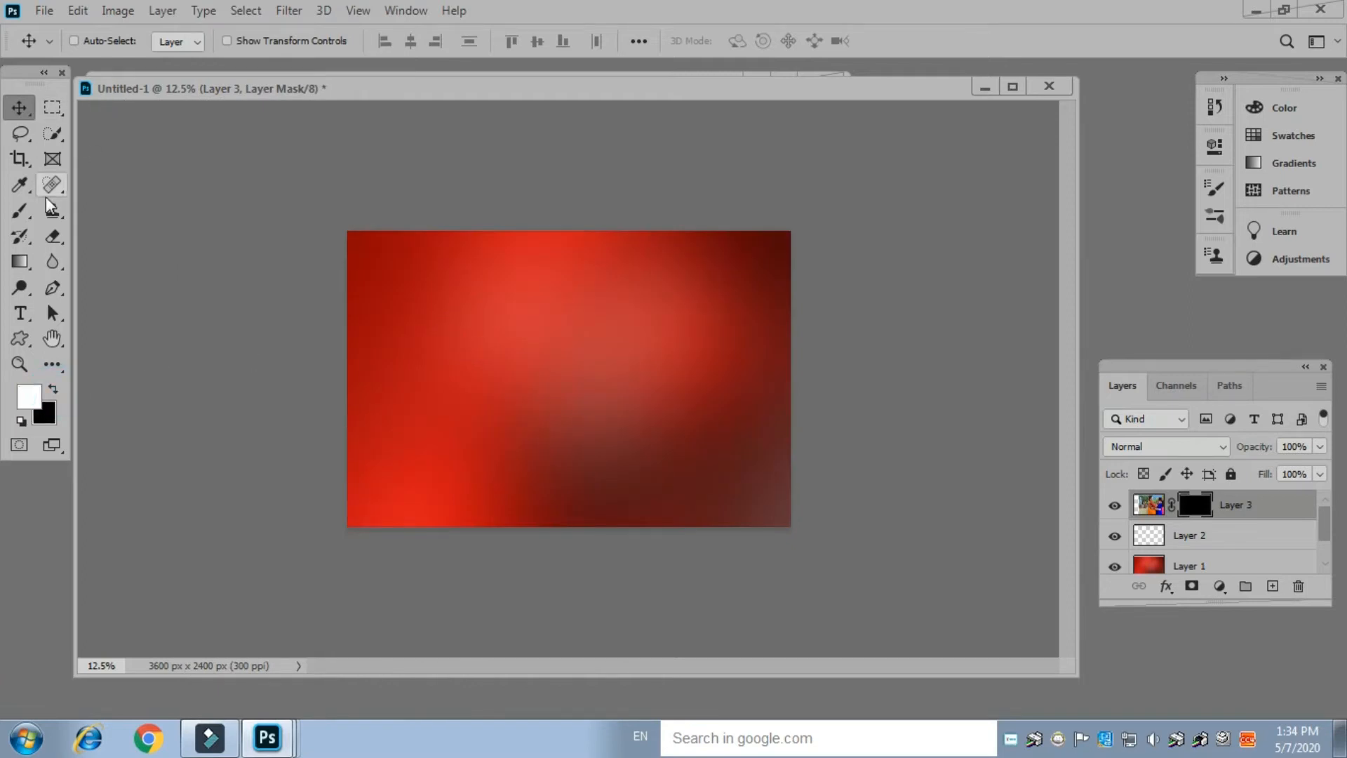
click(19, 210)
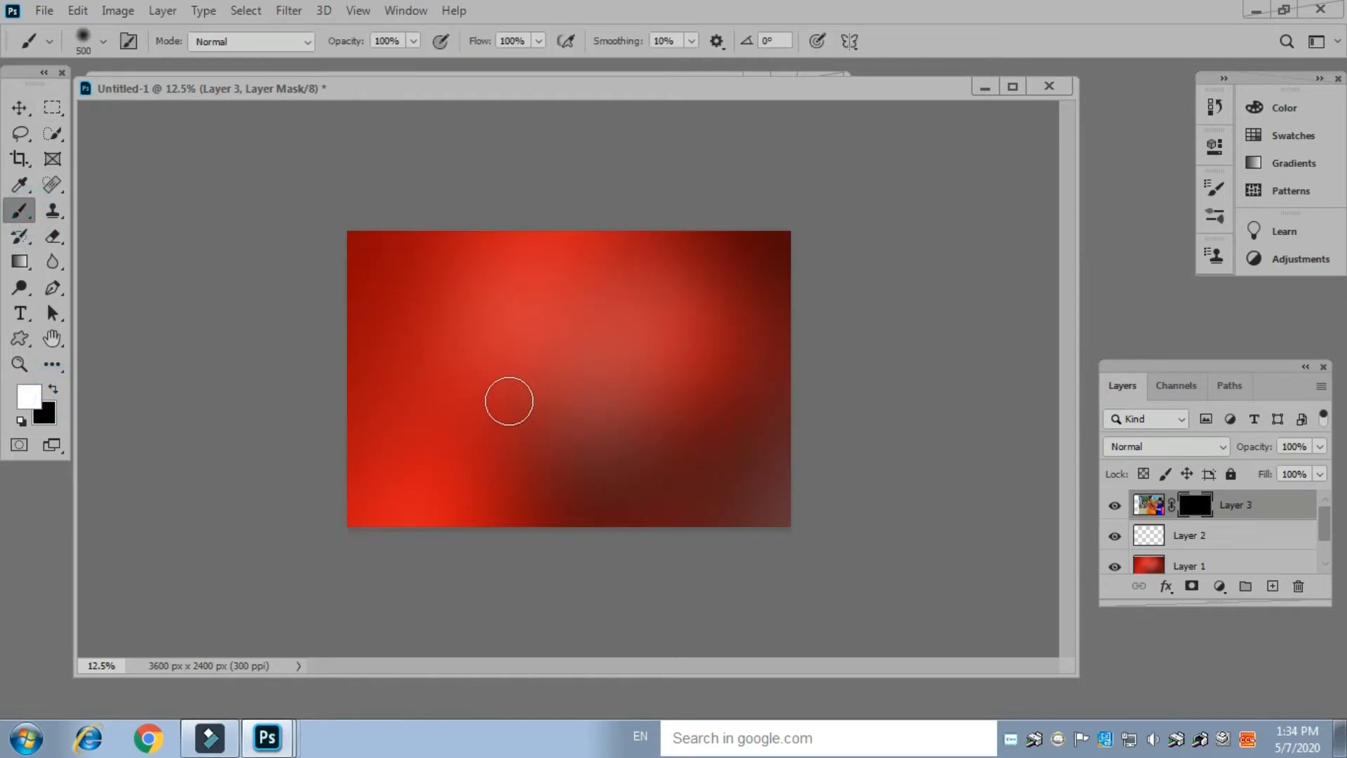
mouse_move(707, 330)
mouse_down()
mouse_move(683, 352)
mouse_move(685, 308)
mouse_move(659, 303)
mouse_move(662, 327)
mouse_move(688, 287)
mouse_move(728, 294)
mouse_move(718, 388)
mouse_move(734, 343)
mouse_move(677, 312)
mouse_move(640, 359)
mouse_move(656, 284)
mouse_move(623, 347)
mouse_up()
mouse_move(585, 271)
mouse_down()
mouse_move(723, 260)
mouse_move(564, 256)
mouse_move(740, 267)
mouse_move(753, 298)
mouse_move(729, 440)
mouse_move(721, 330)
mouse_move(624, 345)
mouse_move(584, 411)
mouse_move(624, 352)
mouse_move(614, 374)
mouse_move(593, 363)
mouse_move(571, 301)
mouse_move(575, 456)
mouse_move(616, 429)
mouse_move(721, 448)
mouse_move(711, 463)
mouse_move(593, 475)
mouse_move(602, 490)
mouse_move(741, 452)
mouse_move(753, 277)
mouse_move(689, 258)
mouse_move(745, 237)
mouse_move(783, 272)
mouse_move(743, 486)
mouse_move(766, 456)
mouse_move(780, 489)
mouse_move(770, 507)
mouse_move(592, 458)
mouse_move(620, 239)
mouse_move(563, 250)
mouse_move(537, 292)
mouse_move(529, 368)
mouse_move(563, 501)
mouse_move(773, 509)
mouse_move(677, 514)
mouse_move(810, 530)
mouse_up()
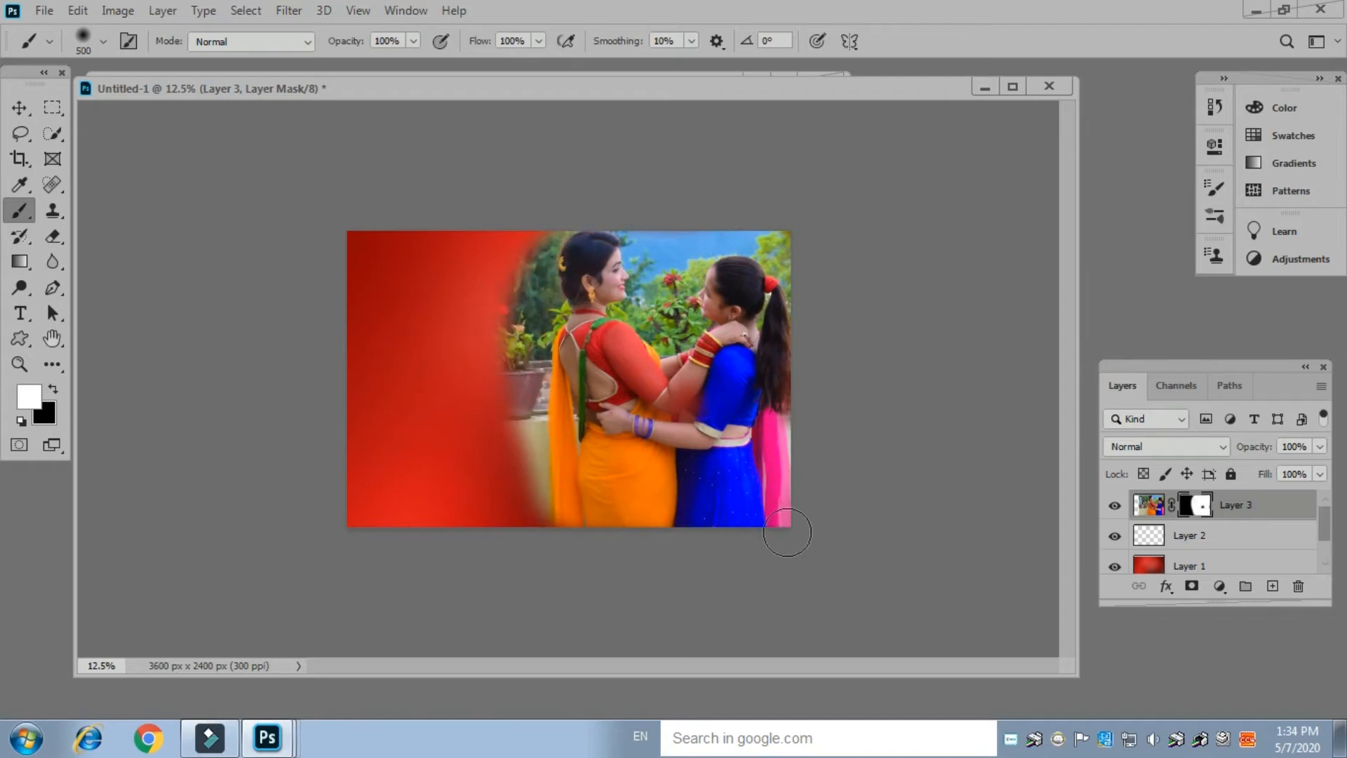
Enlarge the masked photo layer to 104.86% and shift it right, keeping its upper edge on the canvas edge
key(ctrl+t)
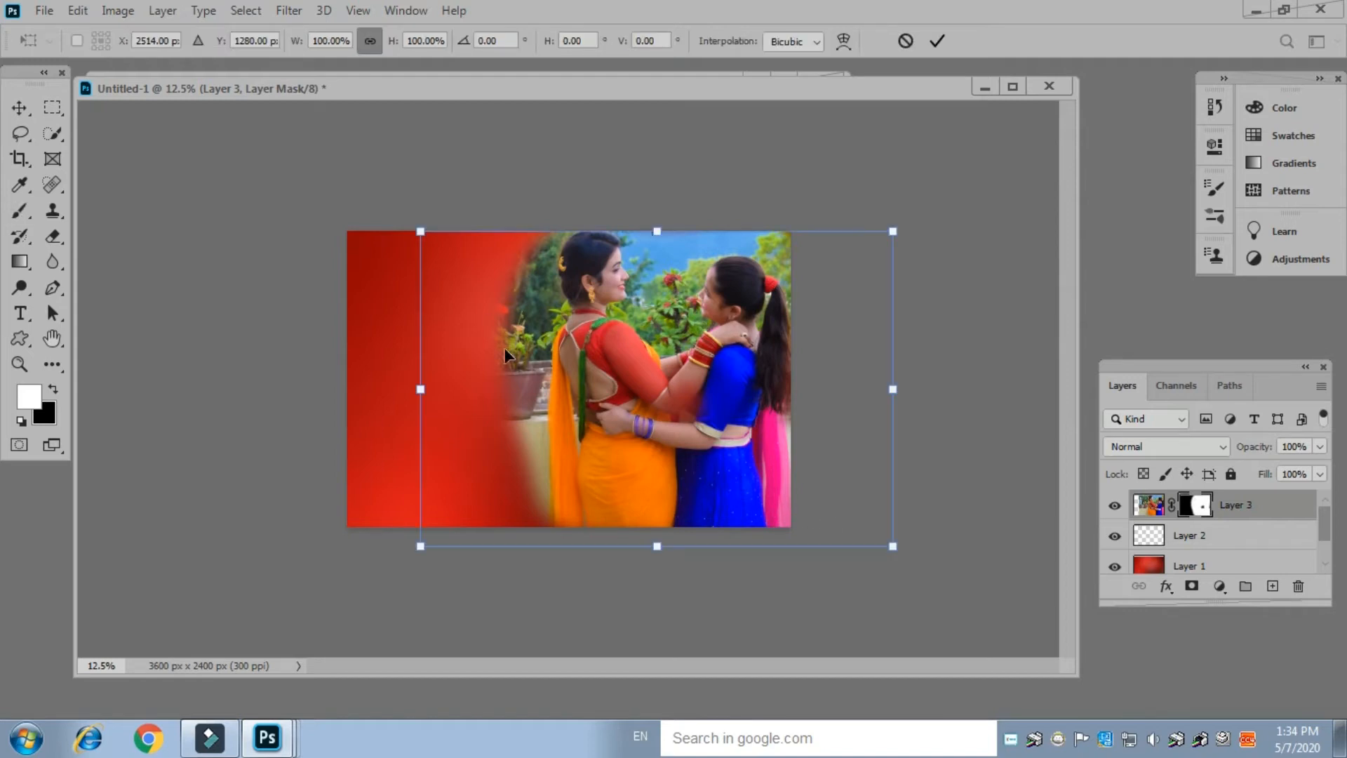
drag(421, 231, 397, 215)
drag(544, 361, 586, 368)
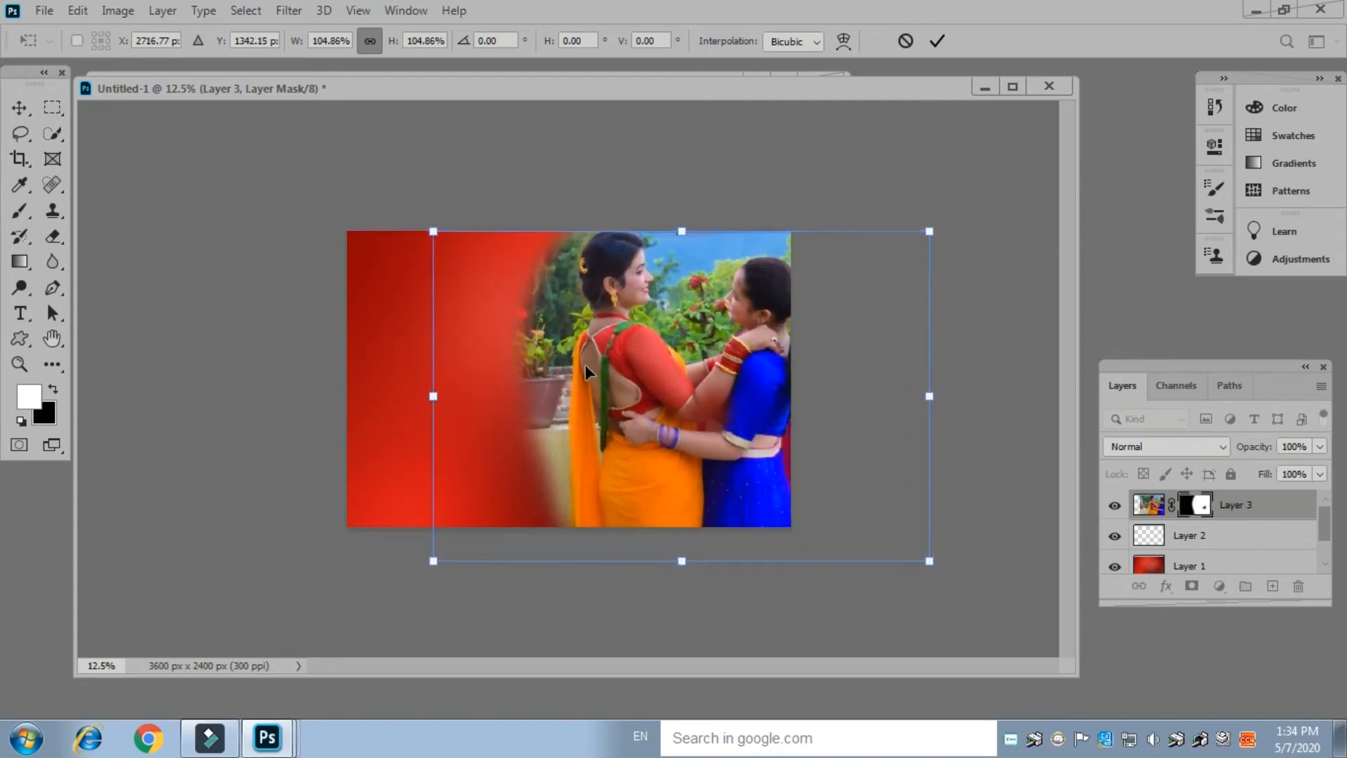
key(Return)
Paint black on the photo's mask to fade out the background beside the left woman and the lower part of the photo
key(b)
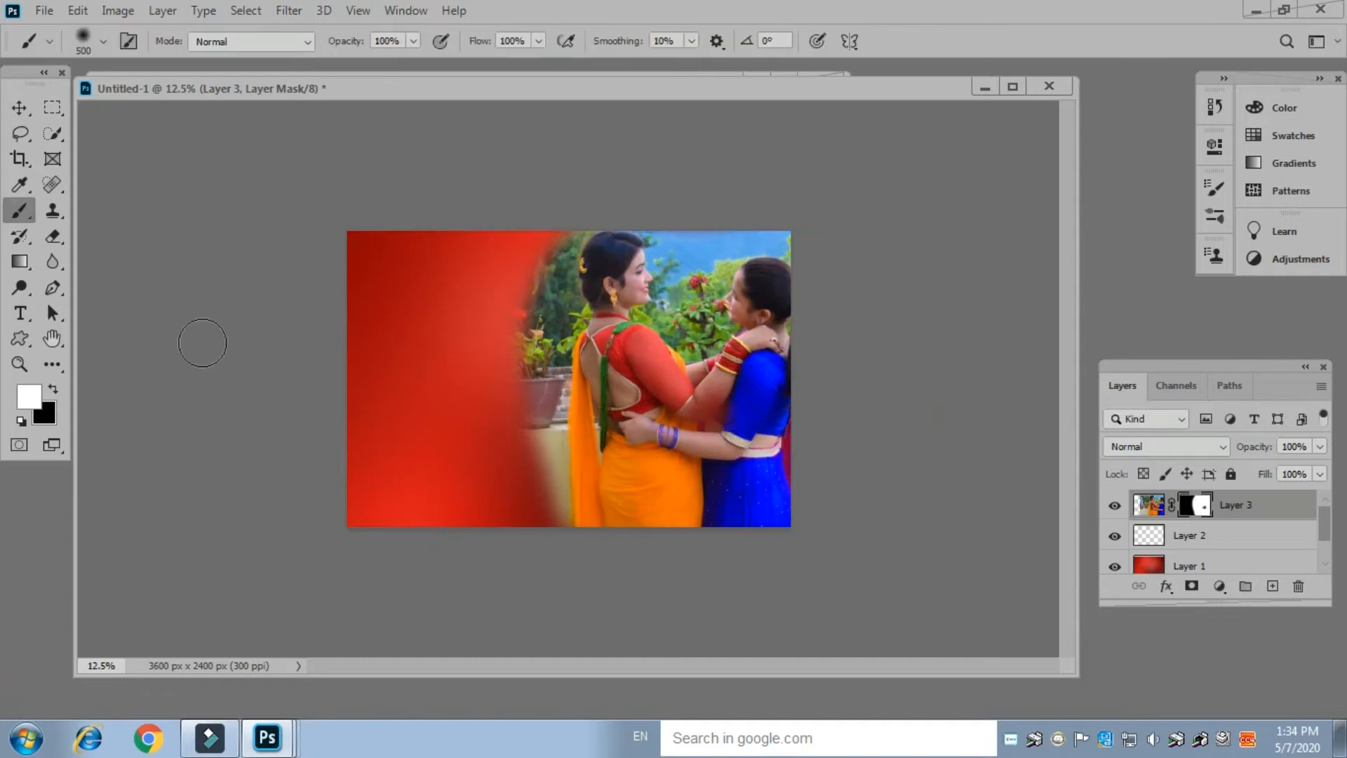
click(52, 388)
click(495, 258)
mouse_move(548, 241)
mouse_down()
mouse_move(563, 236)
mouse_move(551, 281)
mouse_move(573, 236)
mouse_up()
mouse_move(531, 287)
mouse_down()
mouse_move(517, 412)
mouse_move(530, 276)
mouse_move(504, 419)
mouse_move(552, 345)
mouse_move(569, 272)
mouse_move(528, 457)
mouse_move(540, 379)
mouse_move(539, 482)
mouse_move(559, 370)
mouse_move(554, 500)
mouse_move(581, 333)
mouse_up()
mouse_move(533, 474)
mouse_down()
mouse_move(551, 523)
mouse_move(776, 519)
mouse_move(522, 505)
mouse_move(800, 494)
mouse_move(554, 462)
mouse_move(743, 463)
mouse_move(796, 470)
mouse_move(530, 484)
mouse_move(572, 469)
mouse_up()
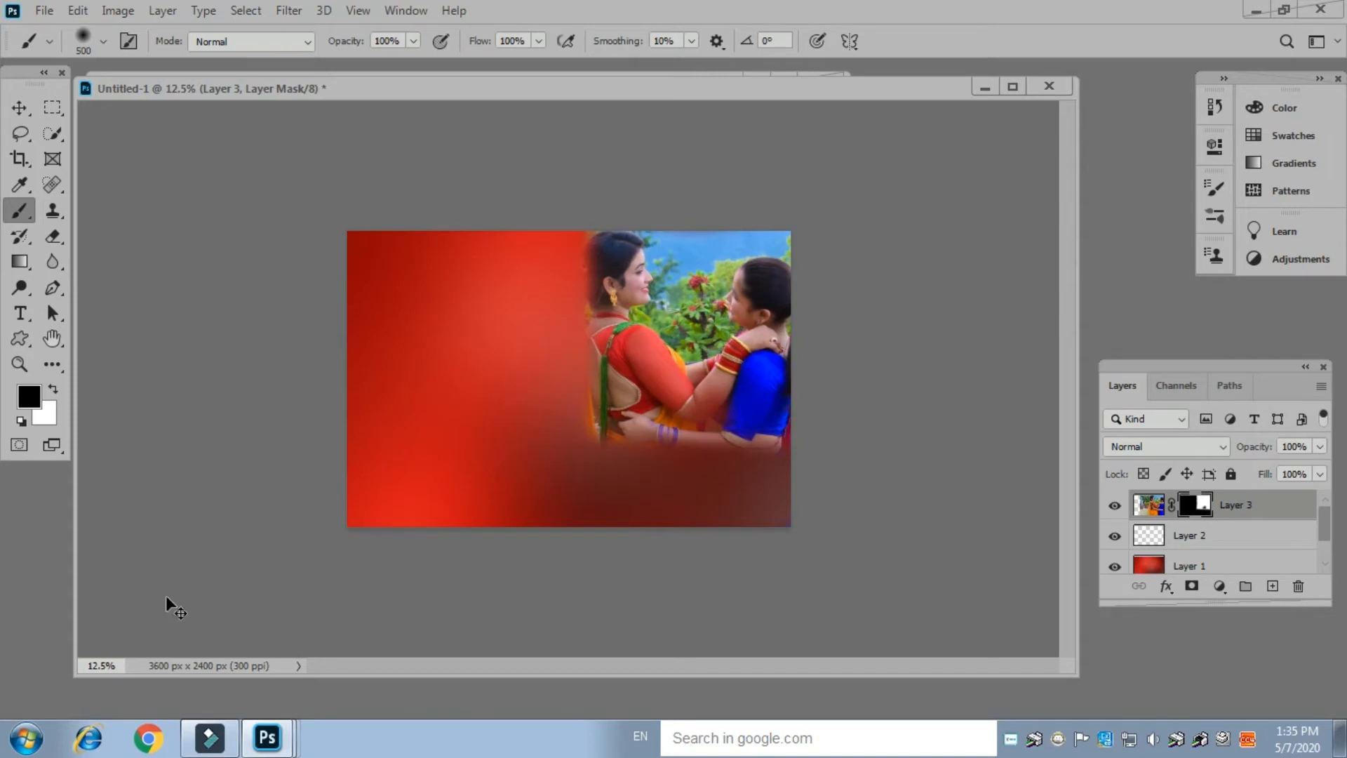
Set the masked photo layer's blend mode to Luminosity
key(ctrl+plus)
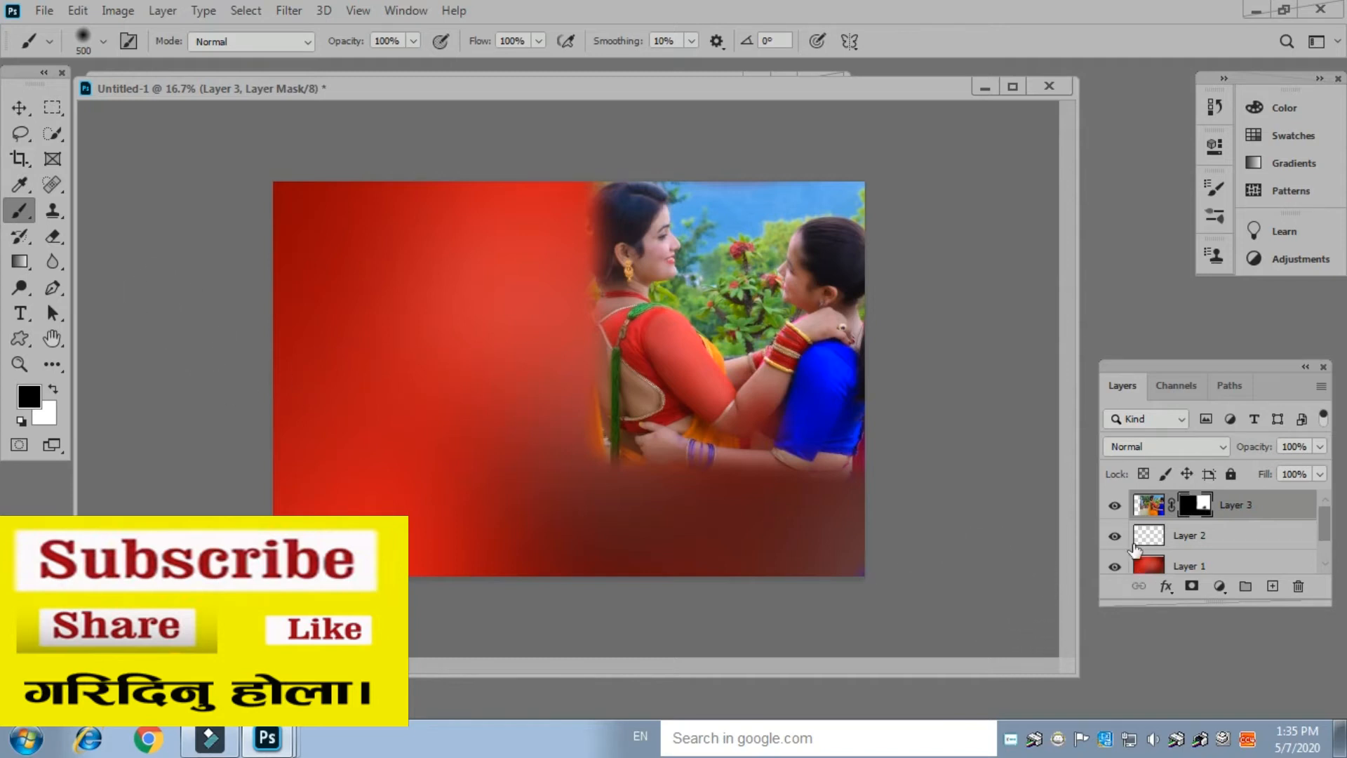
click(1222, 446)
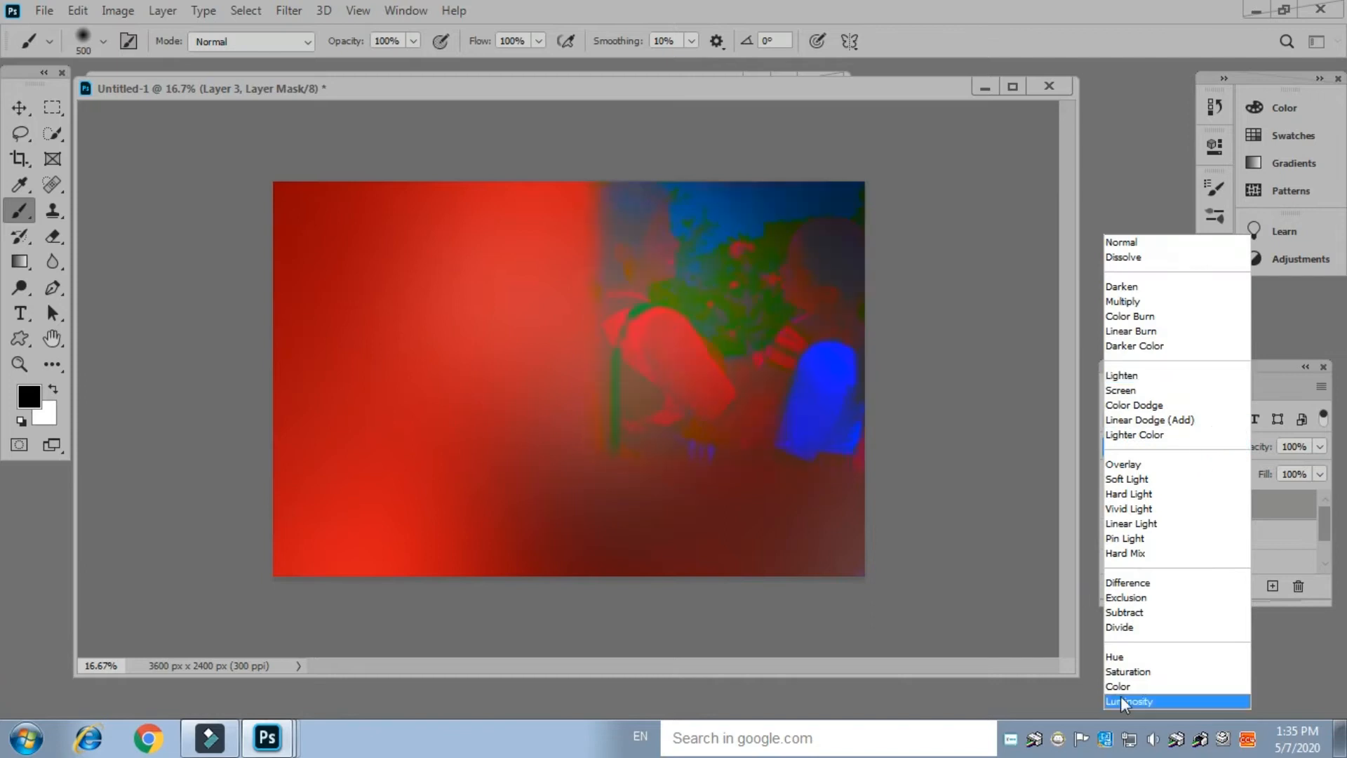
click(1142, 701)
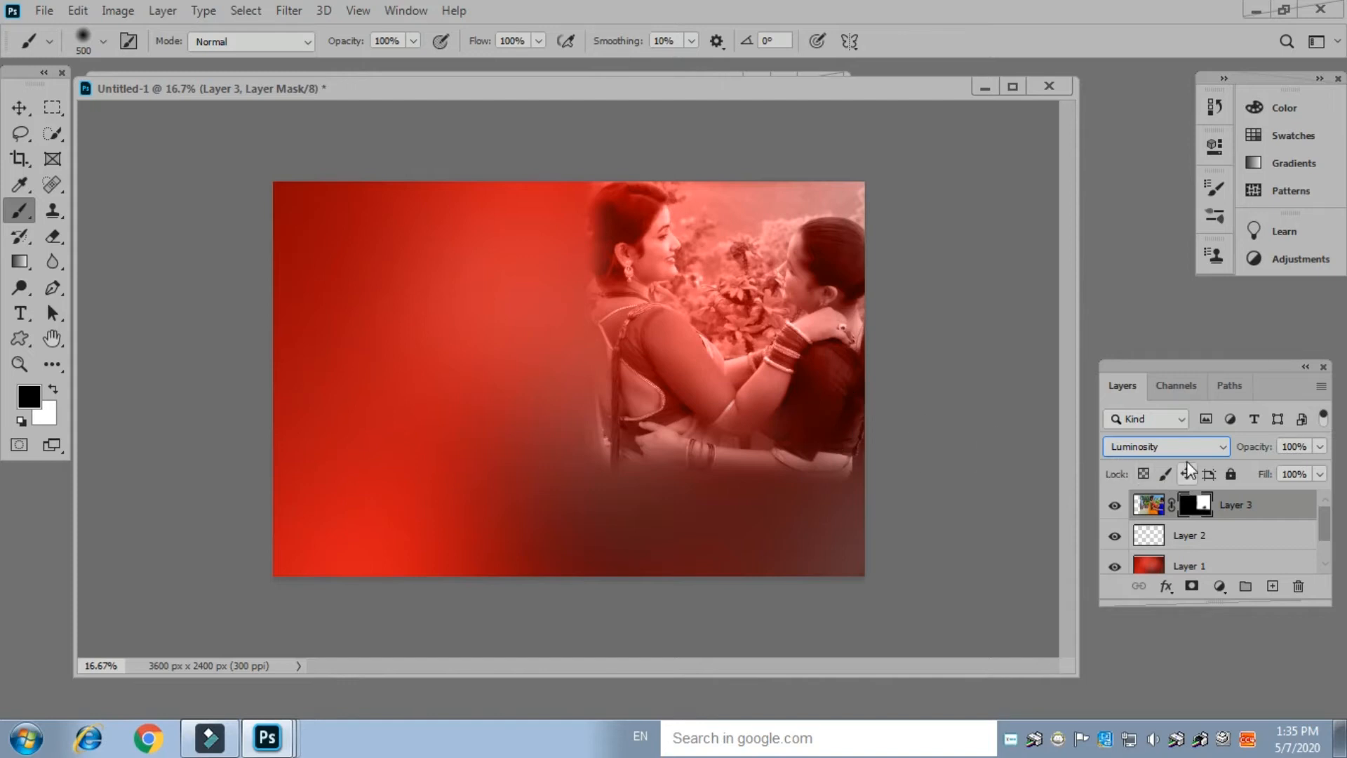
click(1219, 447)
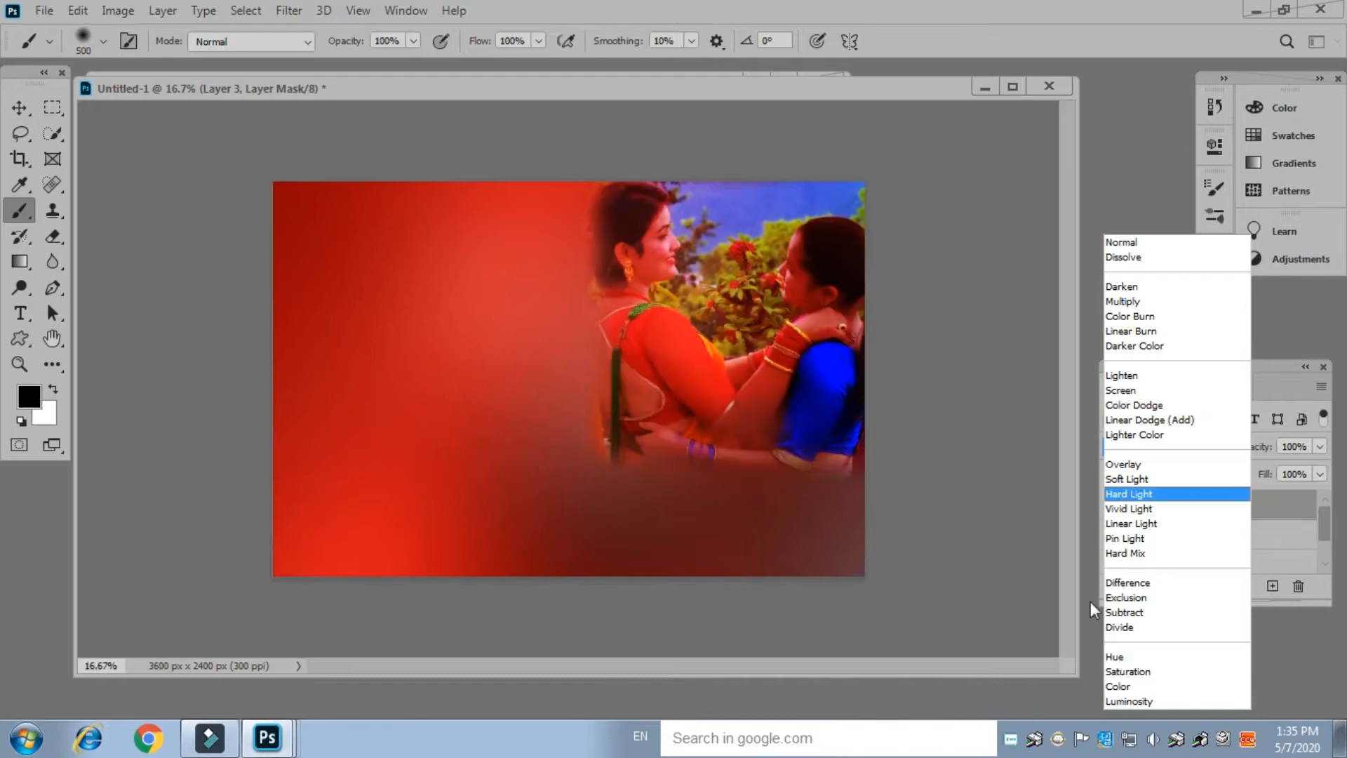
click(1133, 702)
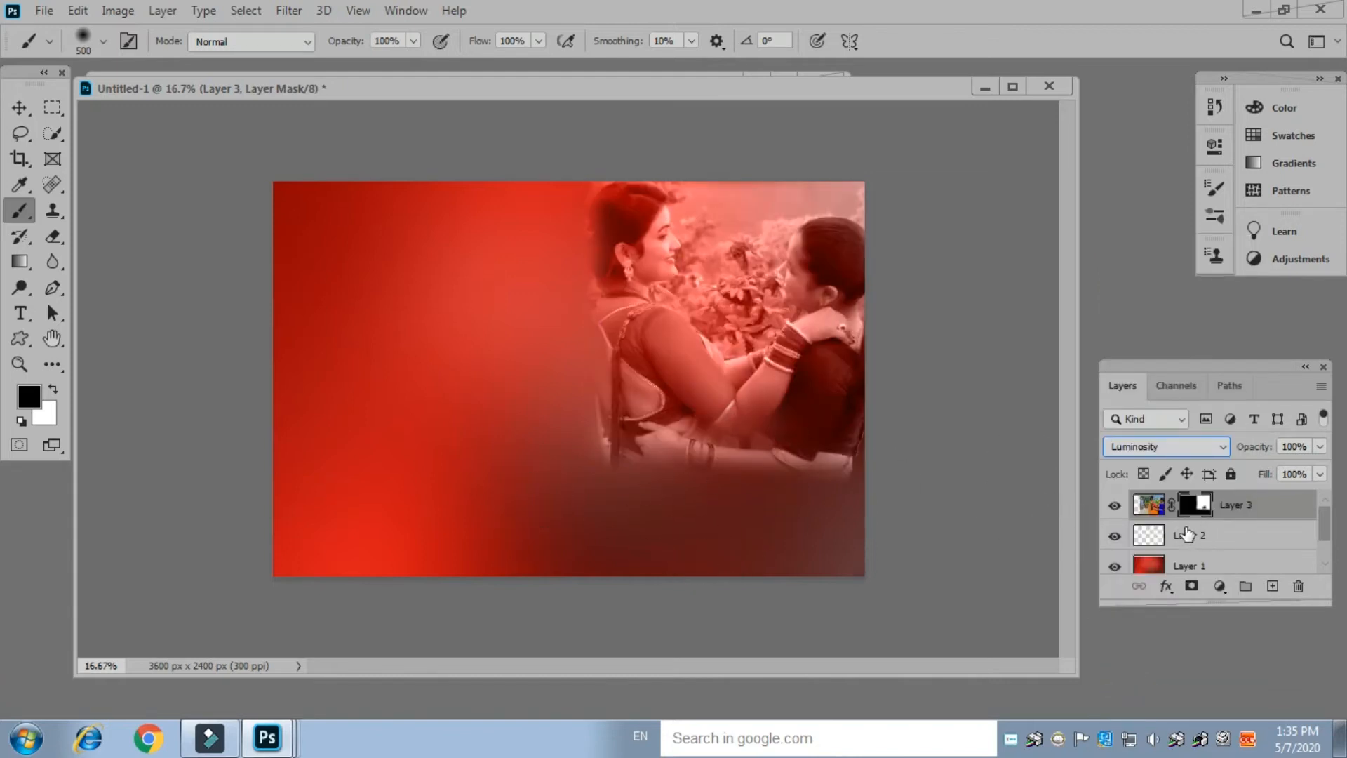
Fill an upright rectangle with black on a new layer in the canvas's upper-left area and duplicate it to the right
click(1271, 587)
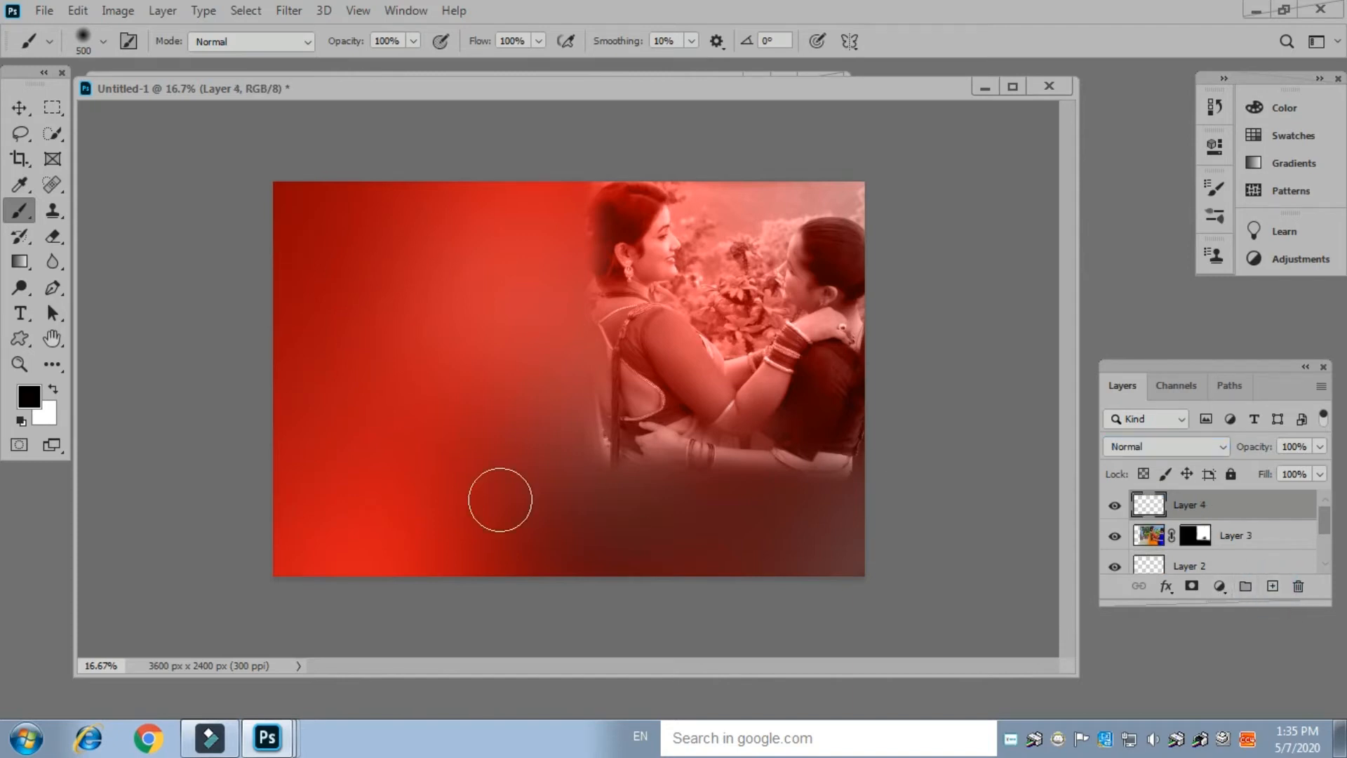
click(53, 107)
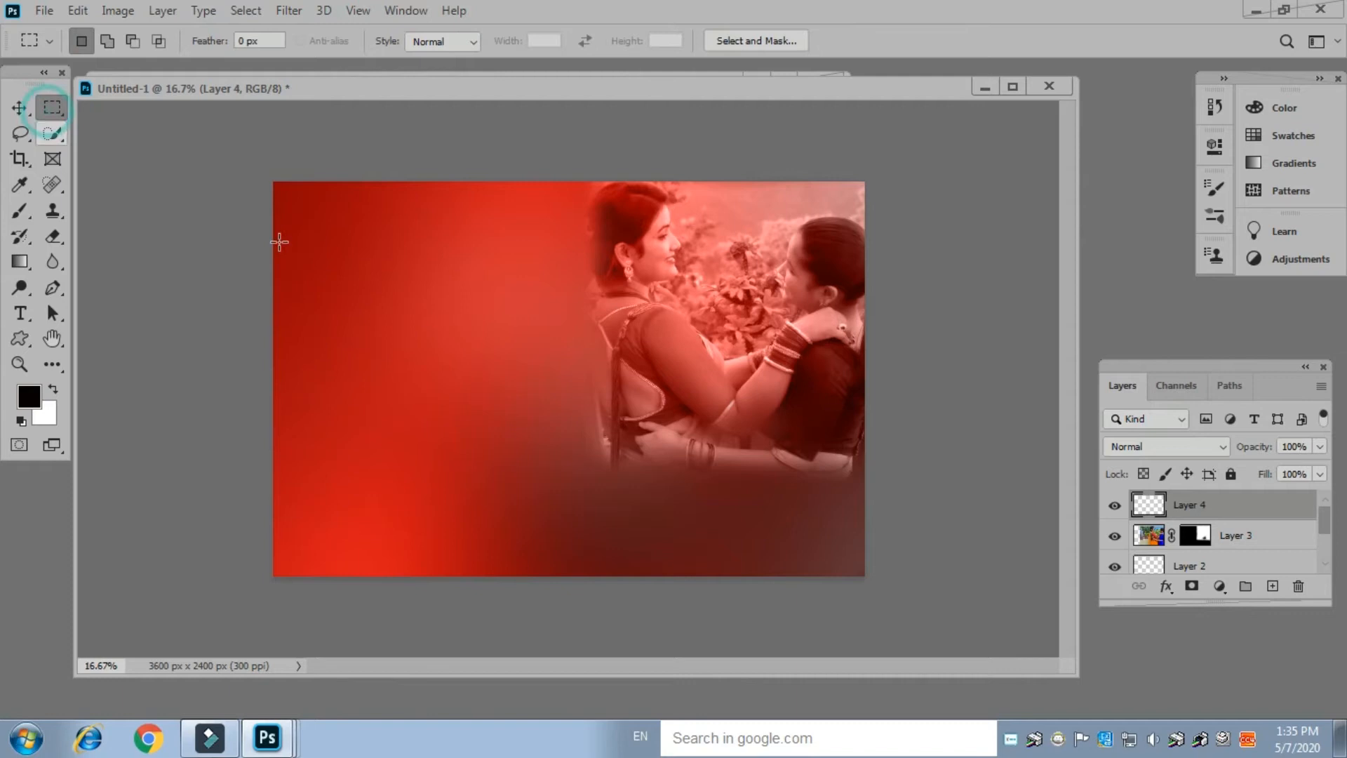
drag(297, 205, 396, 361)
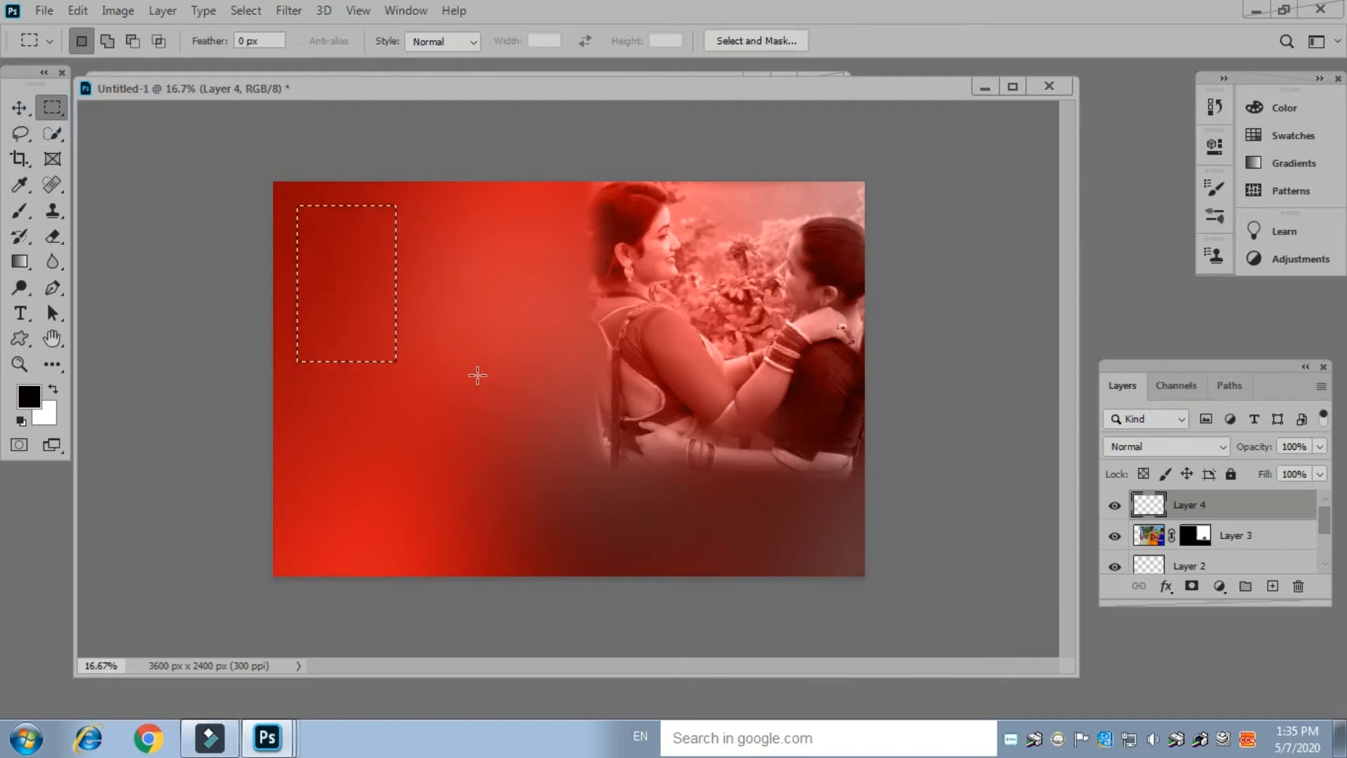
key(alt+BackSpace)
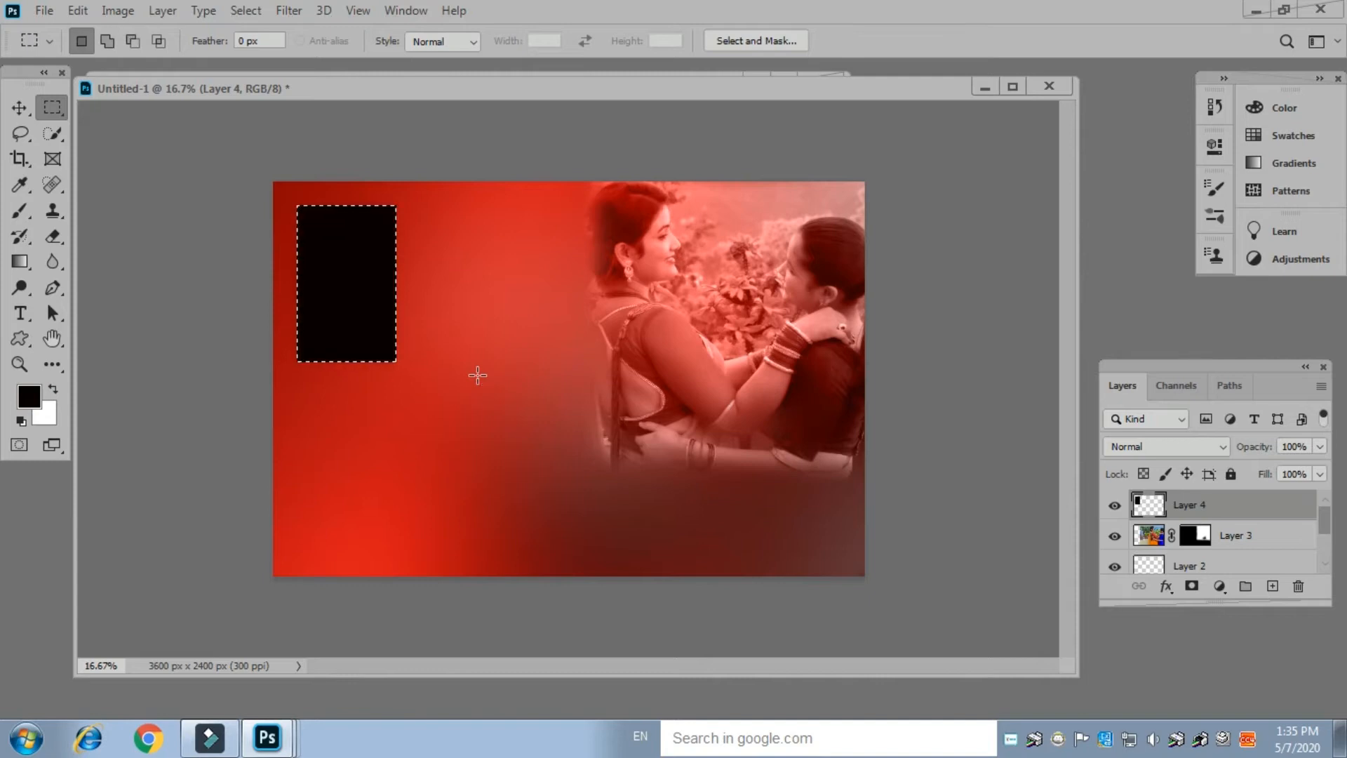
key(ctrl+d)
click(19, 108)
drag(324, 282, 434, 295)
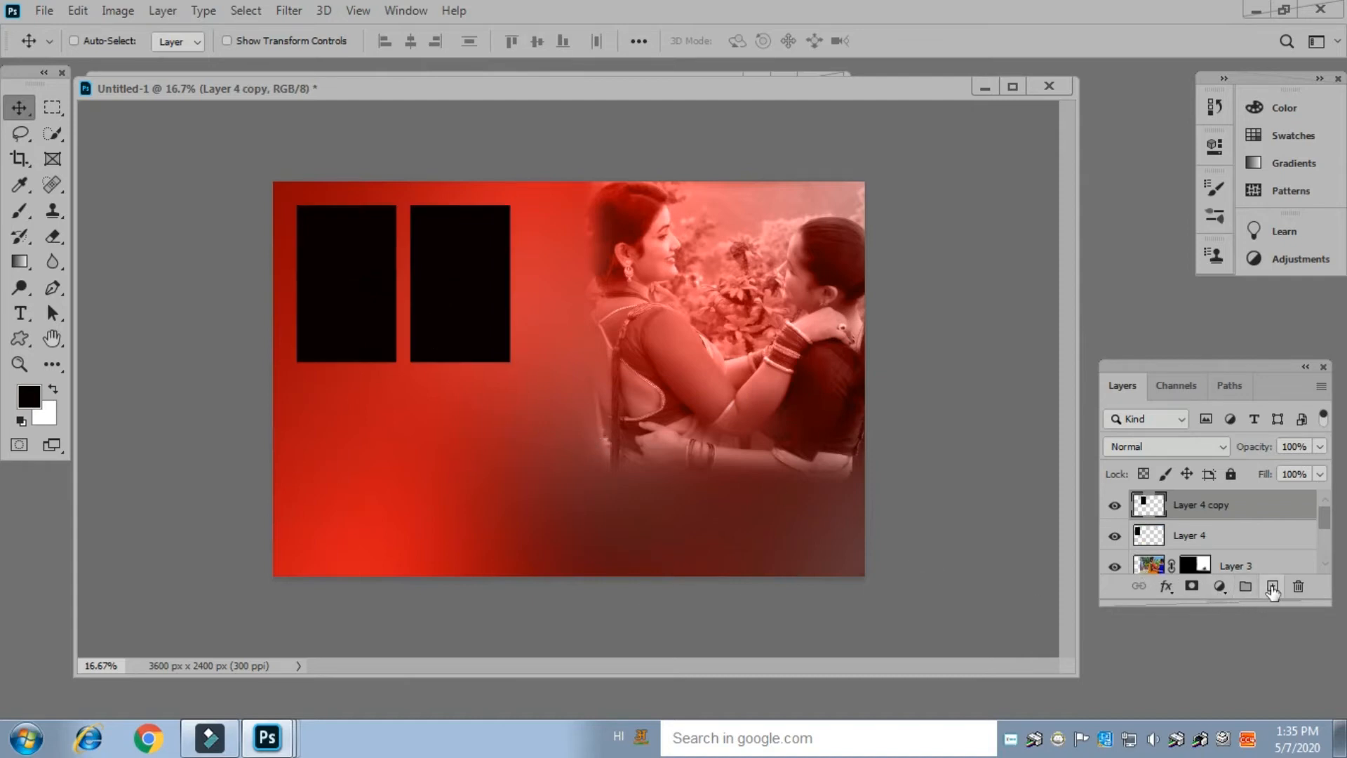
Transform both black rectangles together to 121.30% width and 105.45% height, with their upper edges nearer the canvas edge
key(ctrl)
ctrl+click(1226, 537)
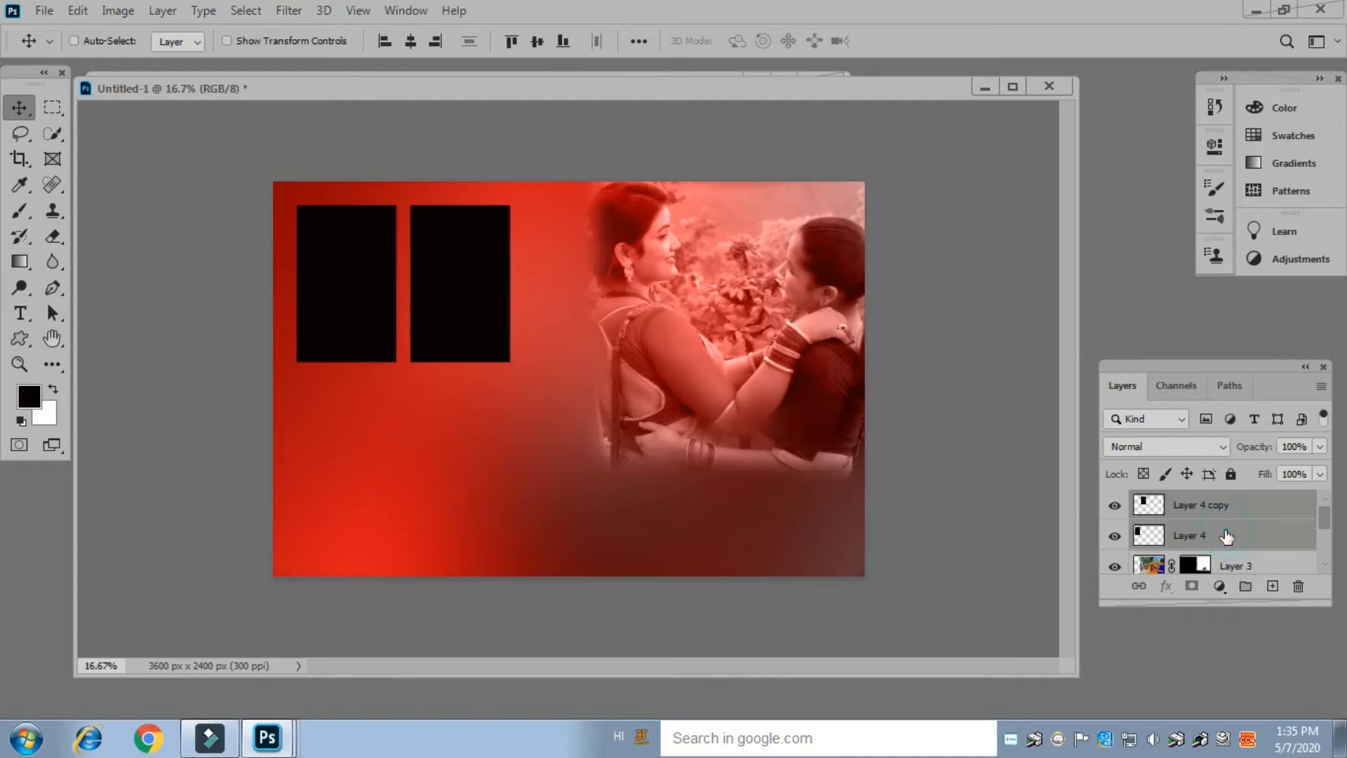
key(ctrl+t)
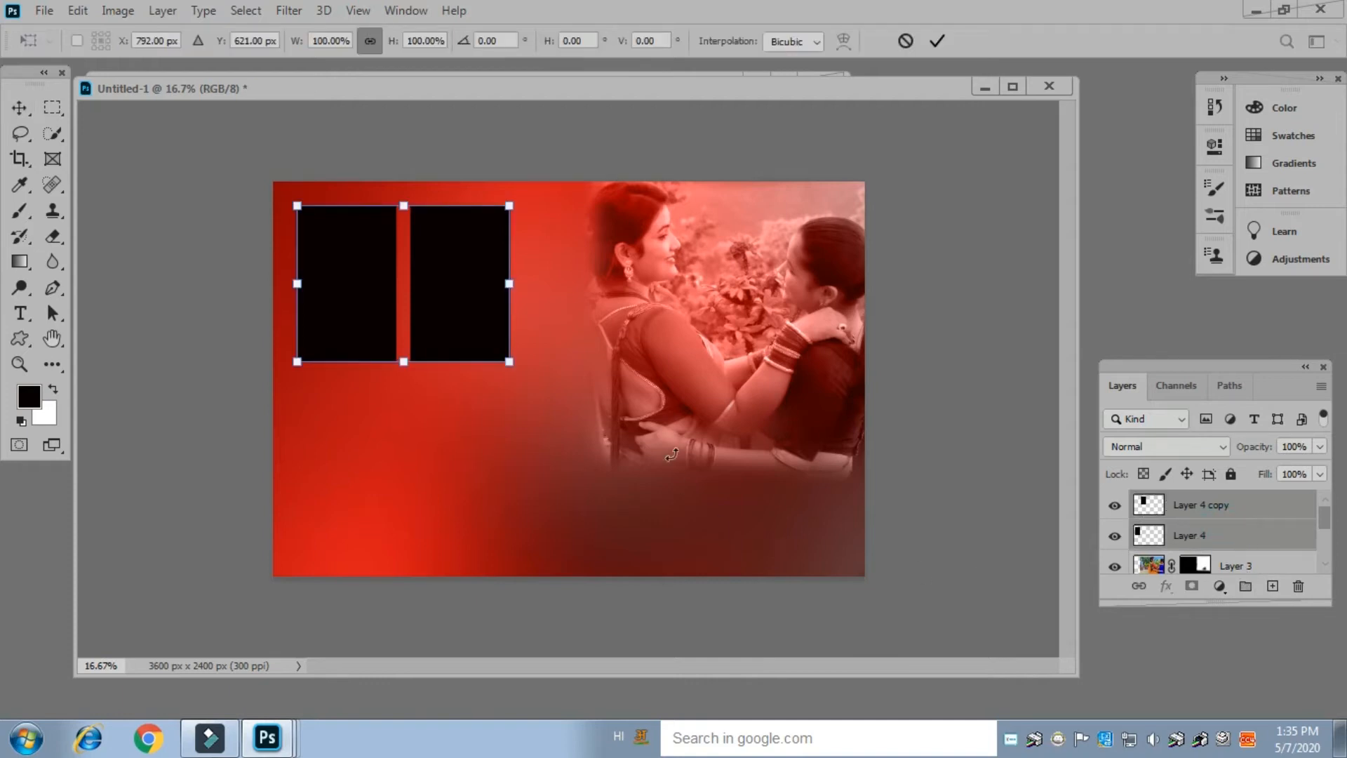
drag(509, 361, 555, 383)
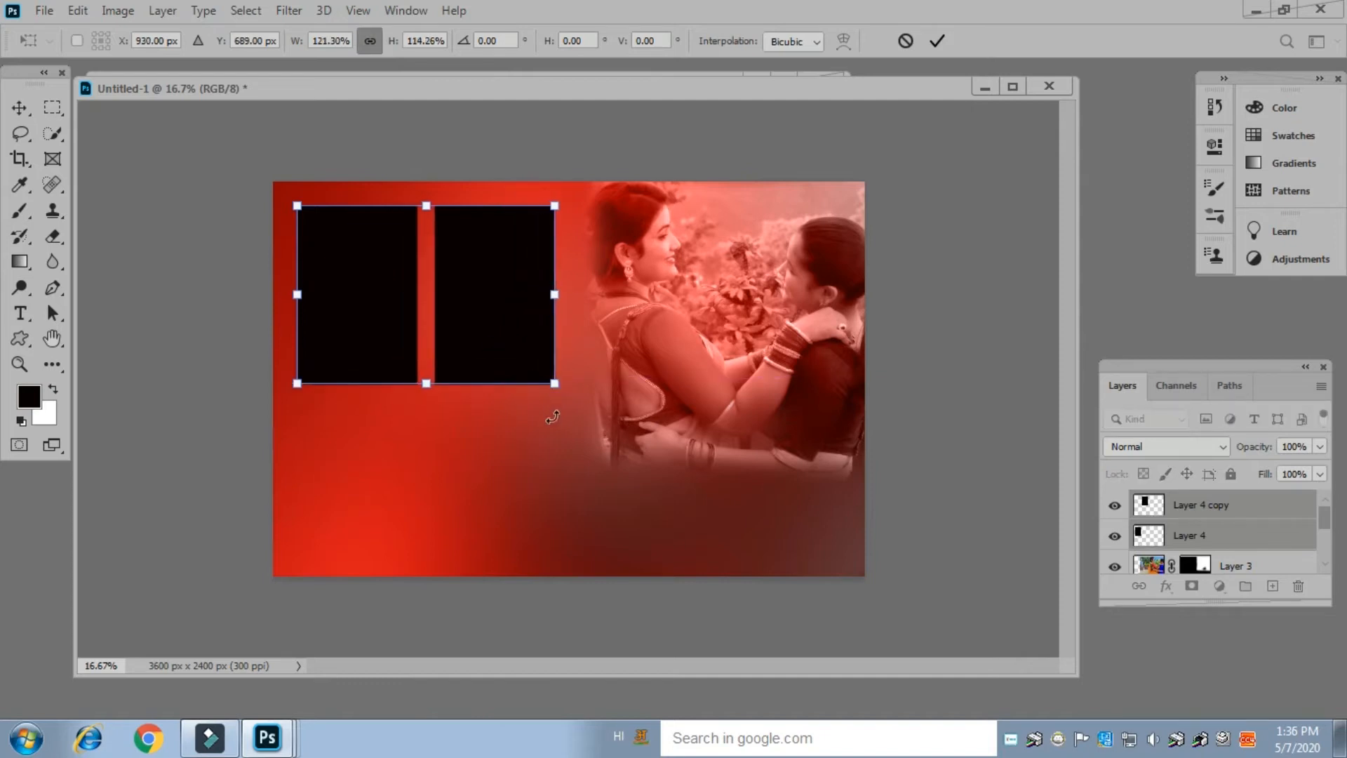
drag(430, 209, 430, 200)
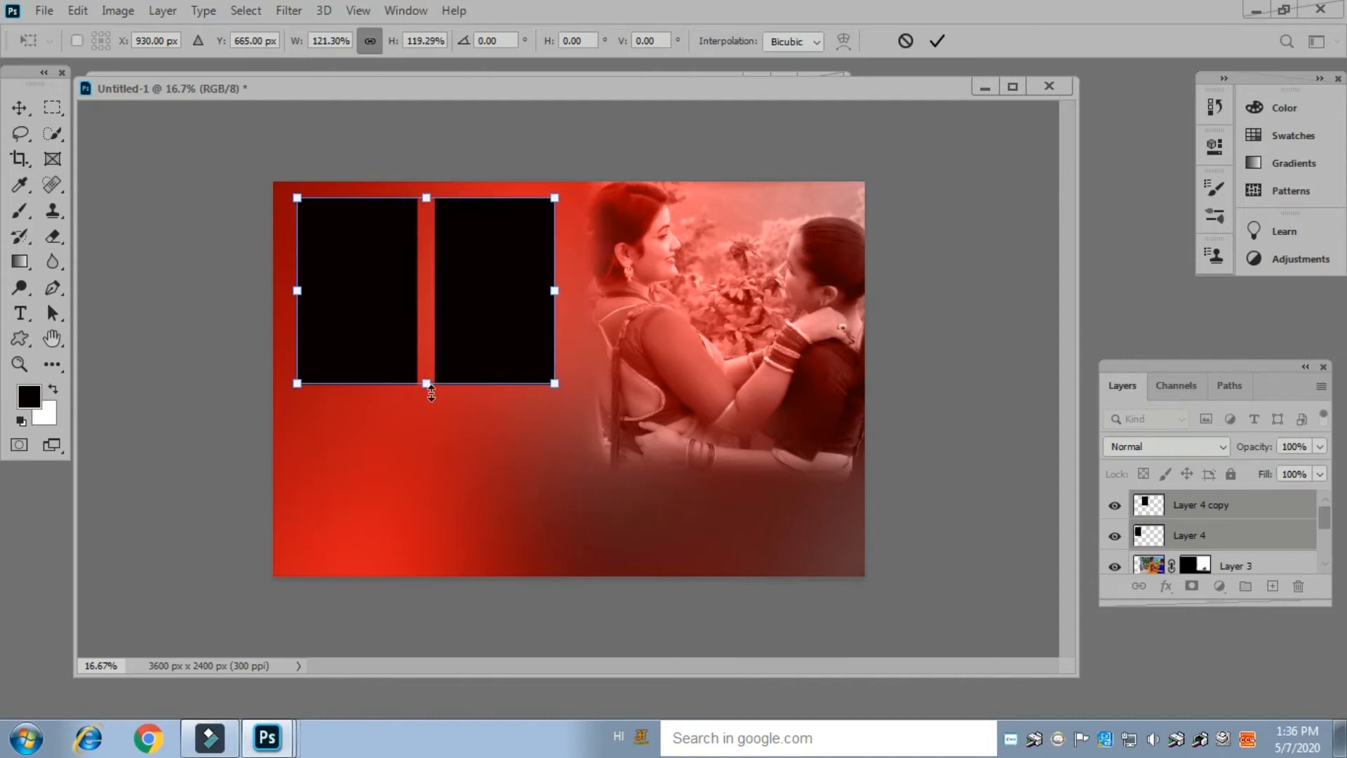
drag(429, 390, 429, 368)
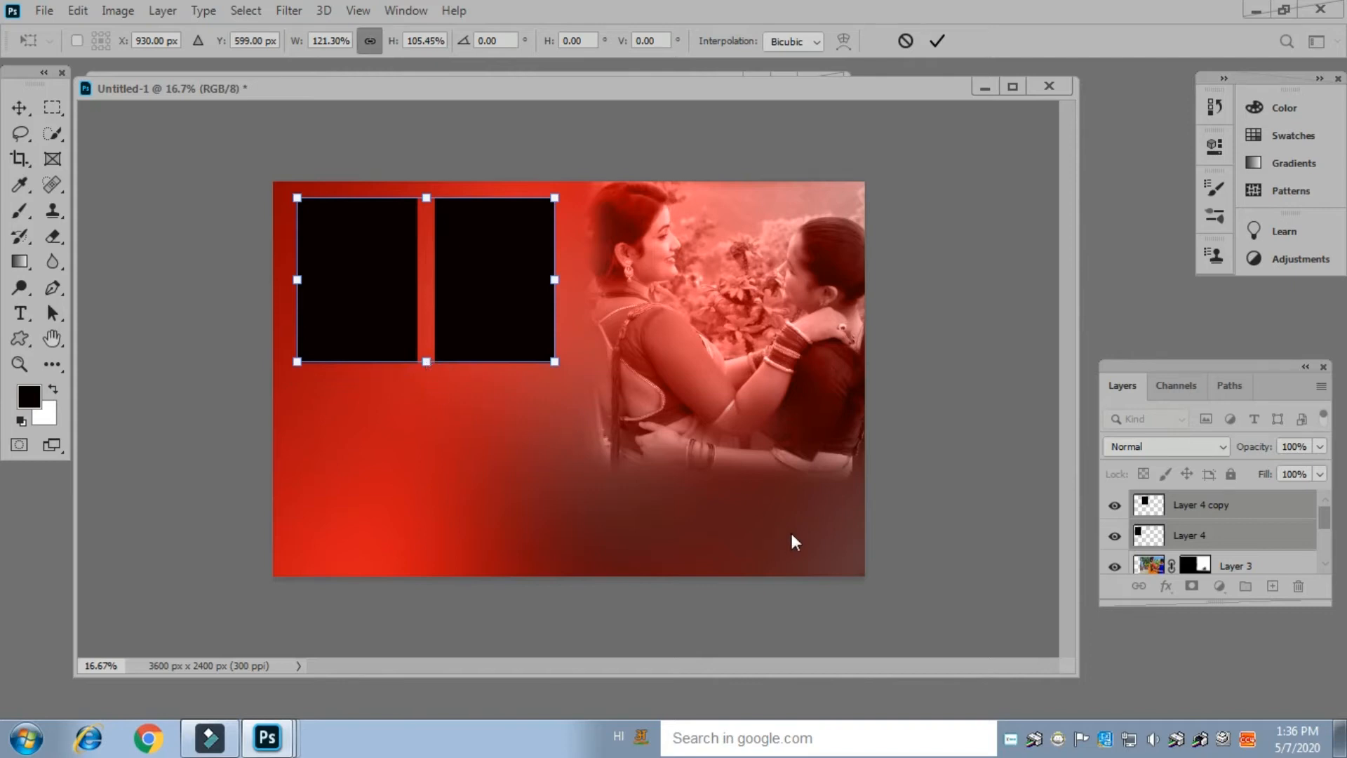
key(Return)
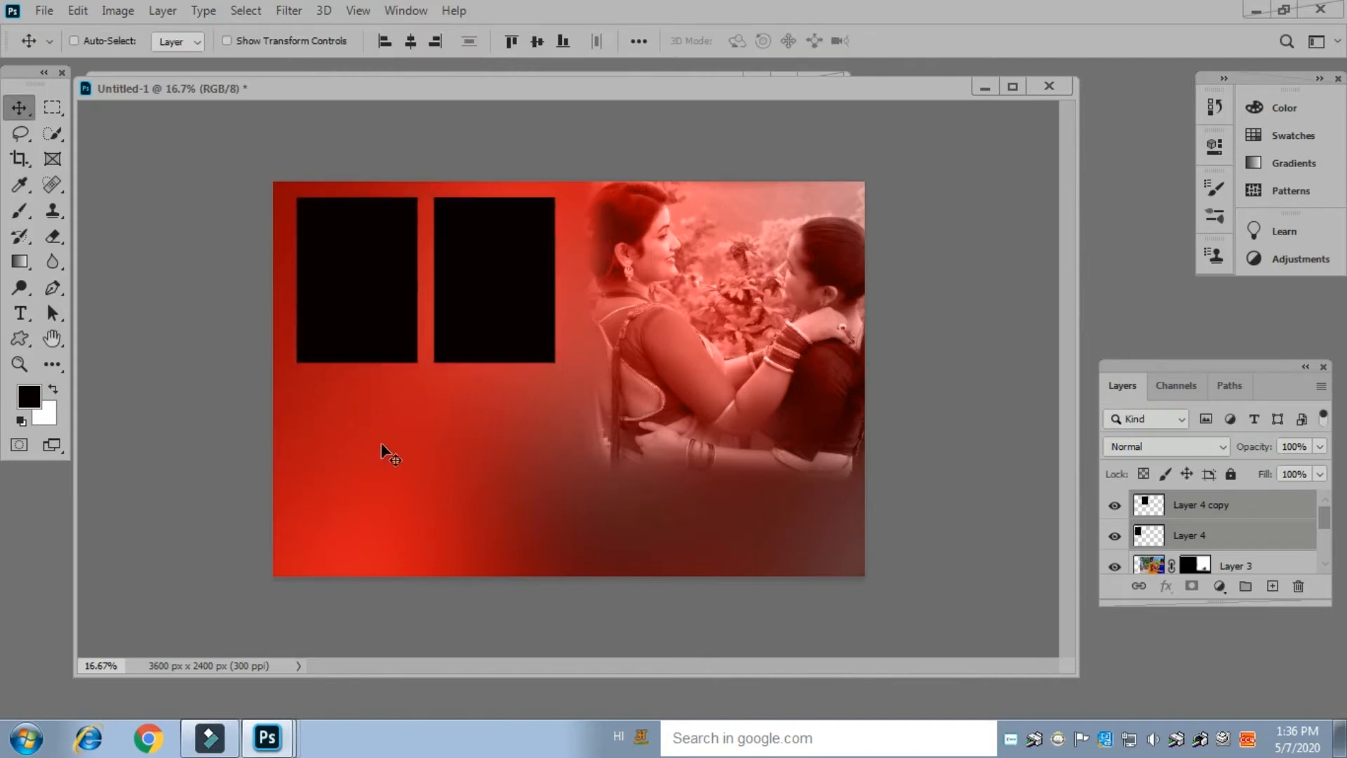
Fill a wide rectangle with black on a new layer, below the two upright rectangles and spanning their combined width
click(46, 107)
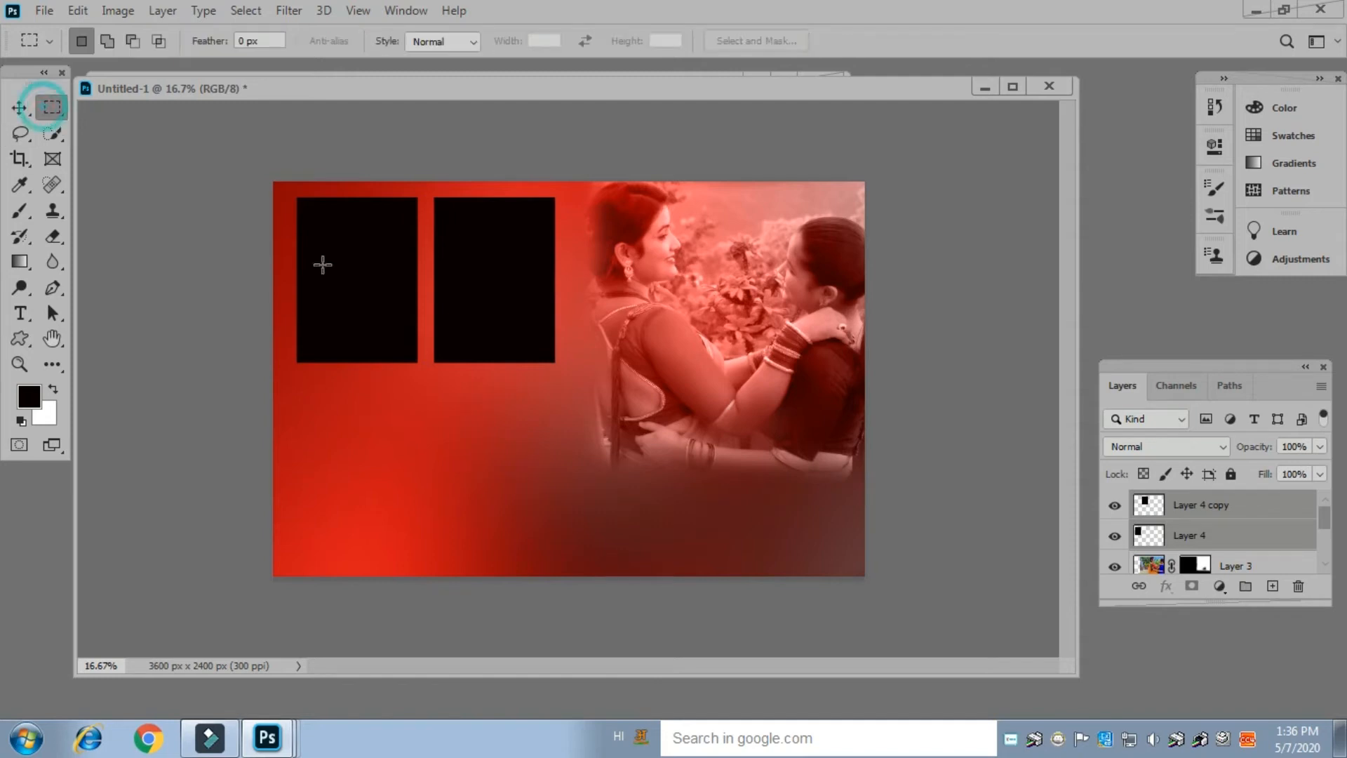
click(1271, 586)
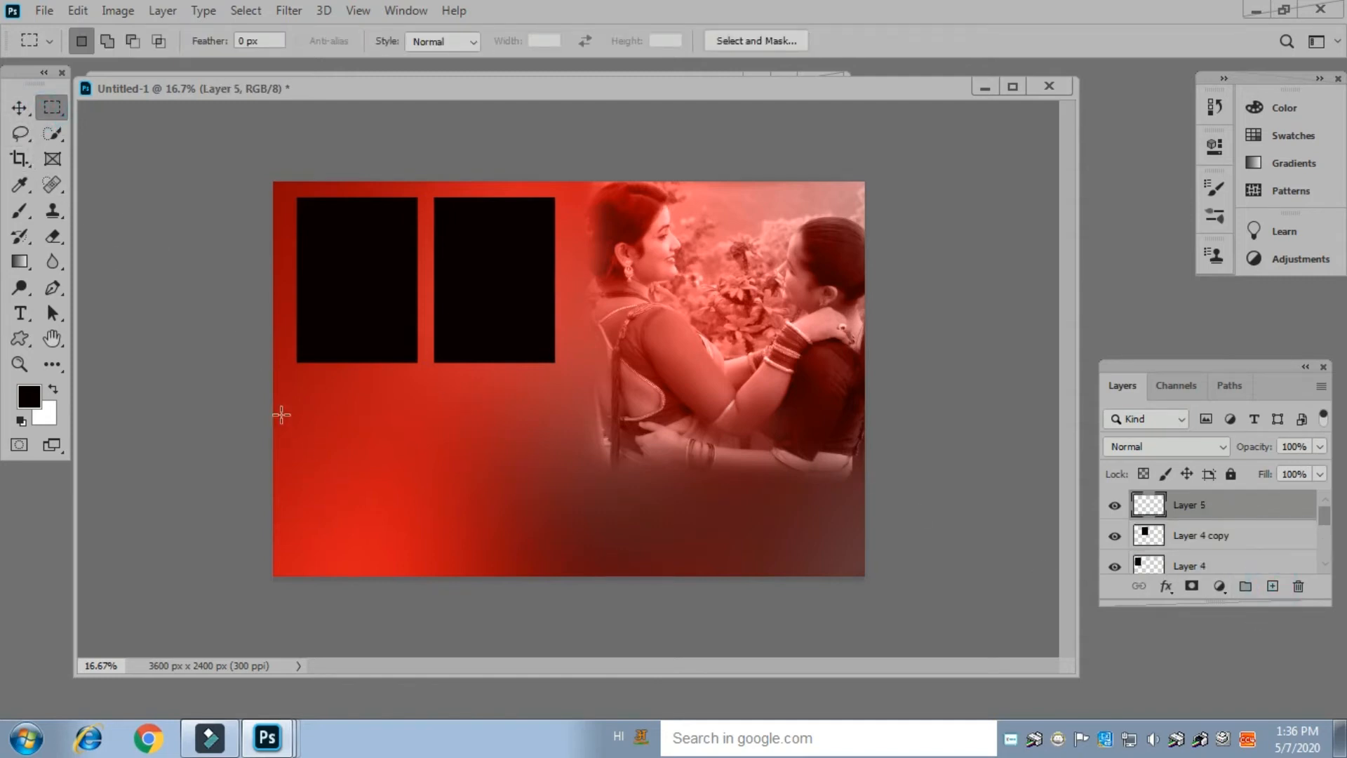
drag(296, 405, 555, 557)
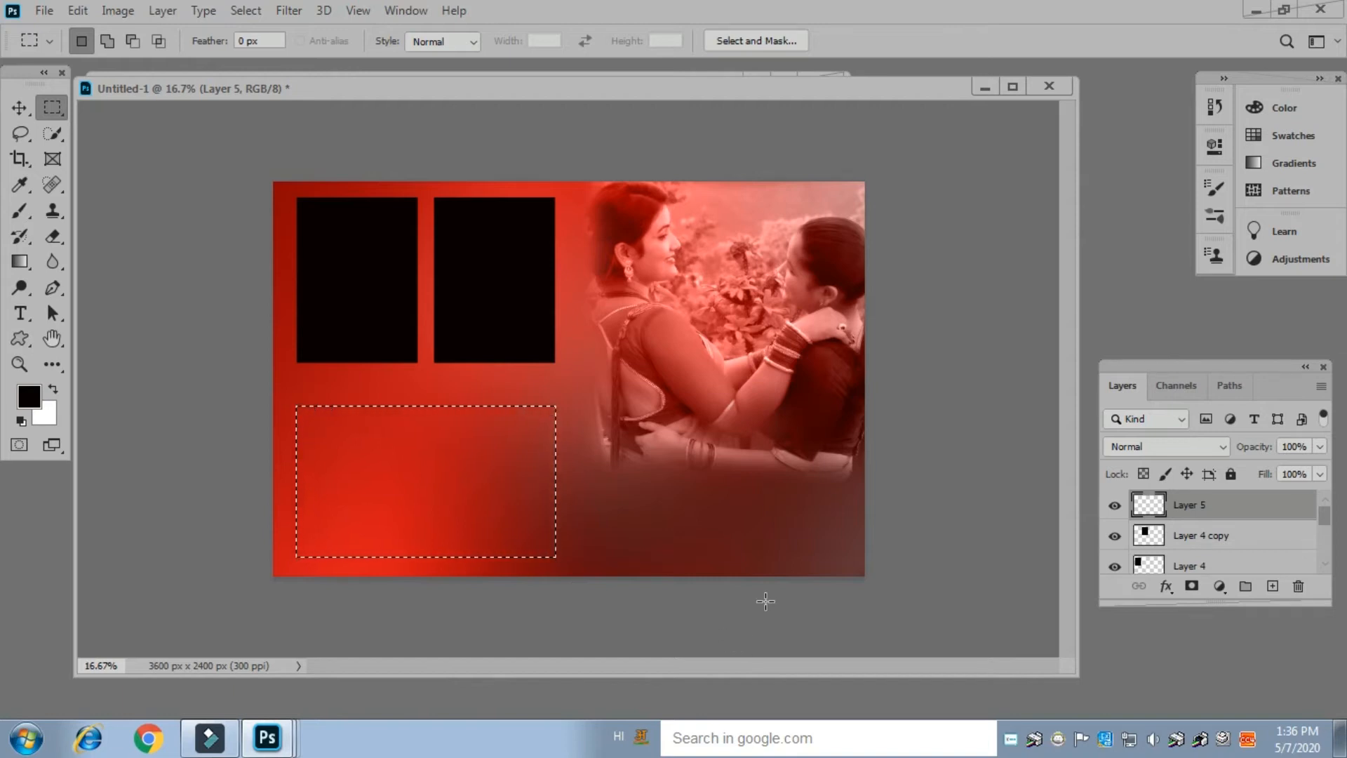
key(alt+BackSpace)
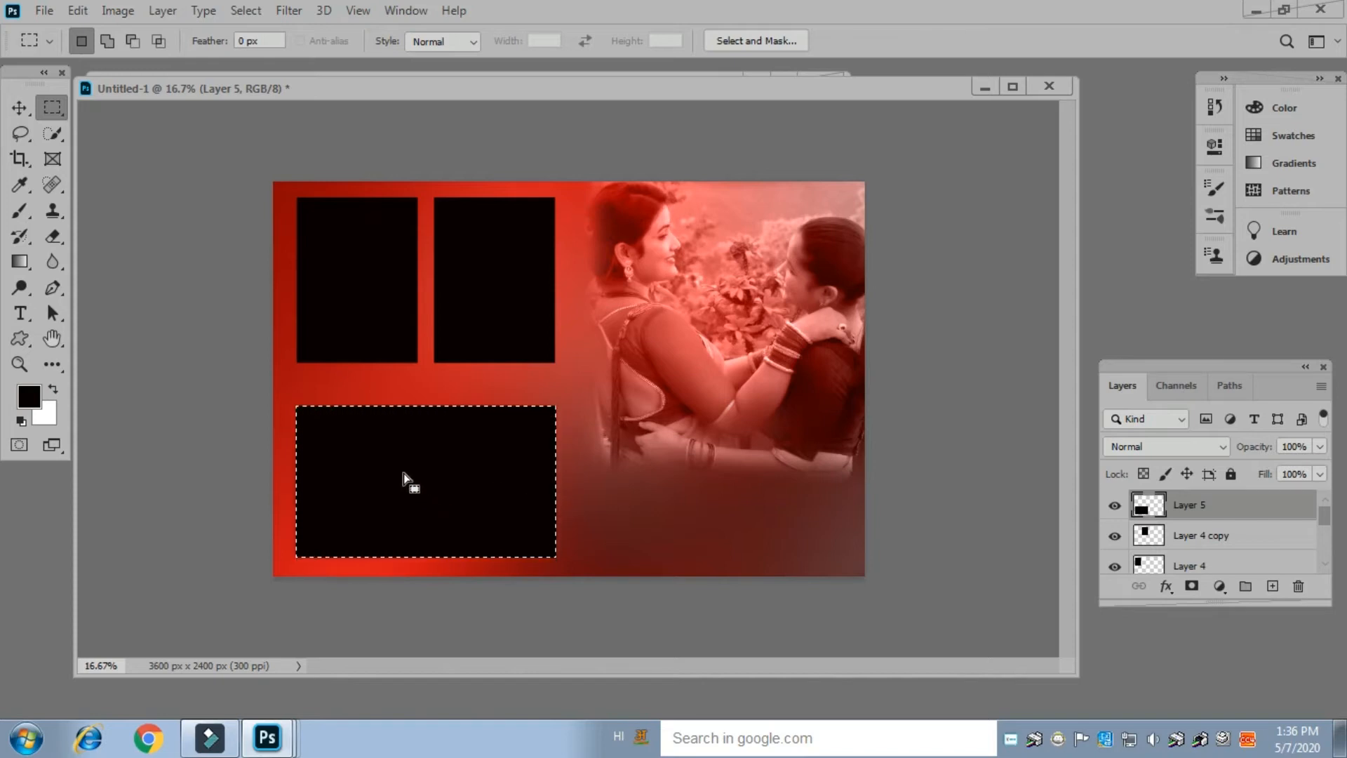
Deselect the wide black rectangle and move it up, leaving a narrow gap below the two upright rectangles
drag(402, 473, 401, 447)
key(ctrl+d)
click(17, 113)
drag(402, 457, 422, 448)
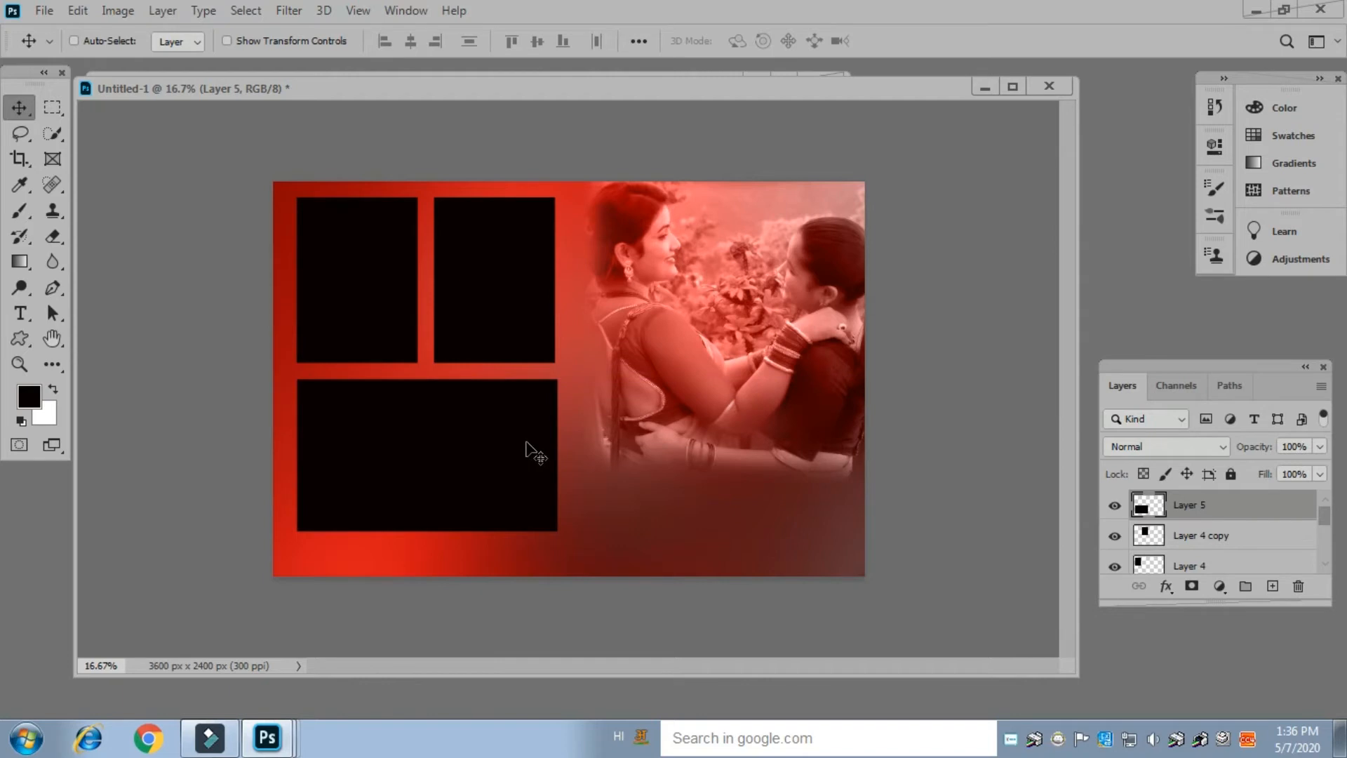
drag(436, 429, 430, 422)
key(shift+Up)
key(shift+Up)
key(shift+Up)
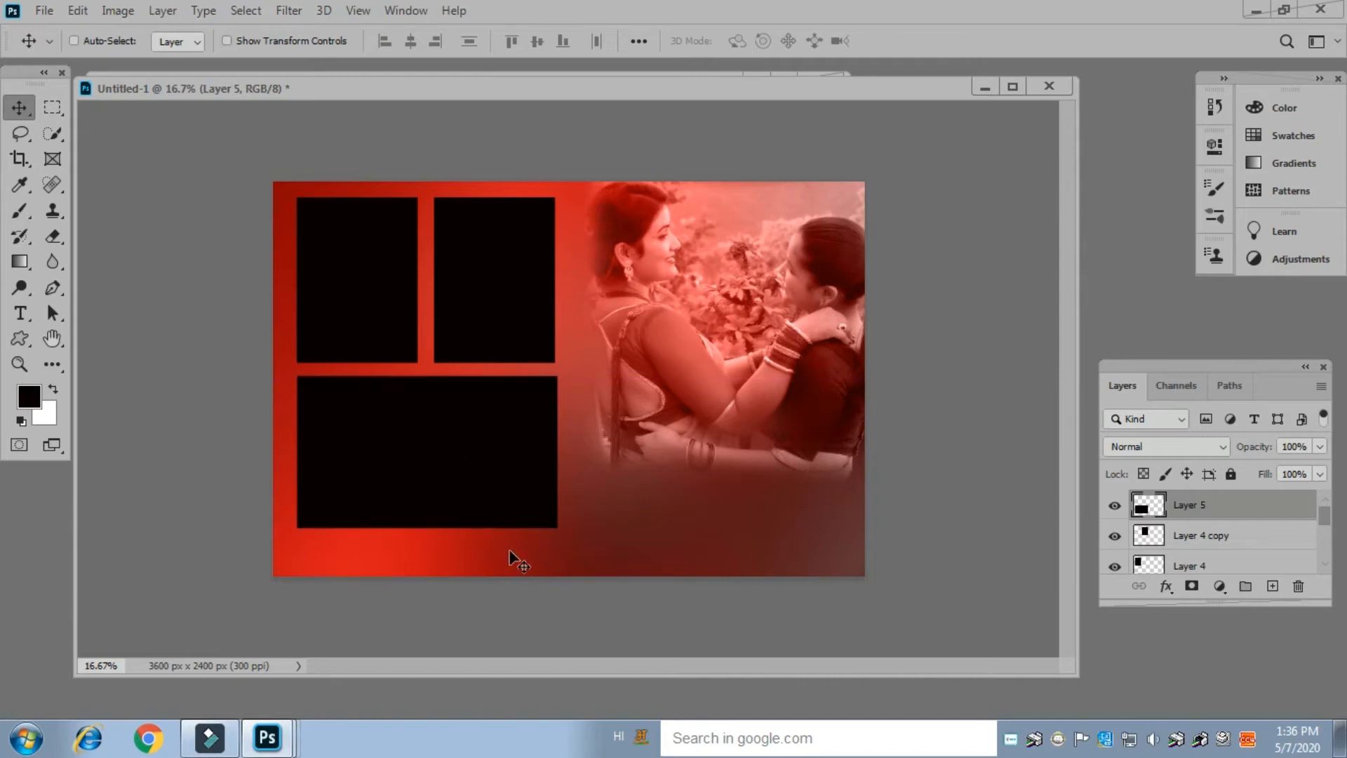
key(shift+Up)
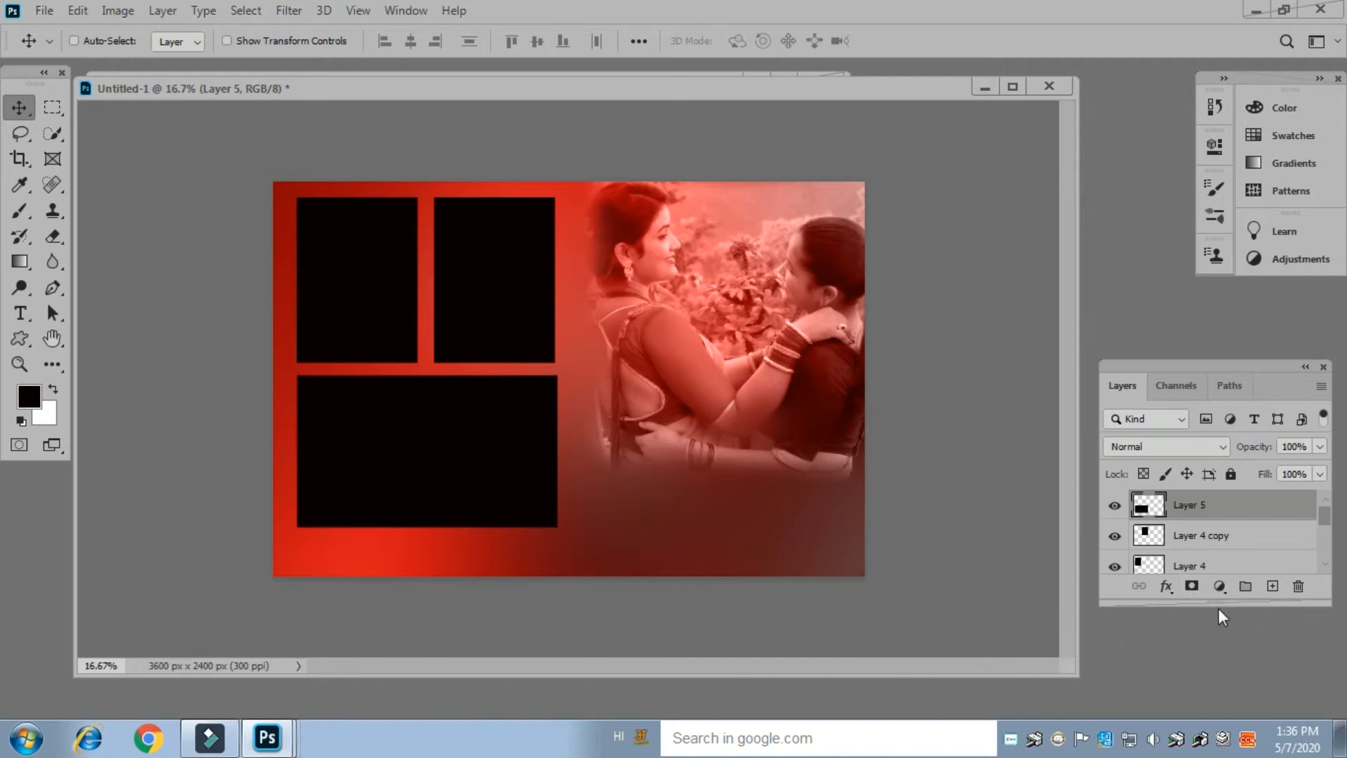
Add a white inside Stroke at 100% opacity to the wide rectangle and save the effect as a new layer style
click(1166, 586)
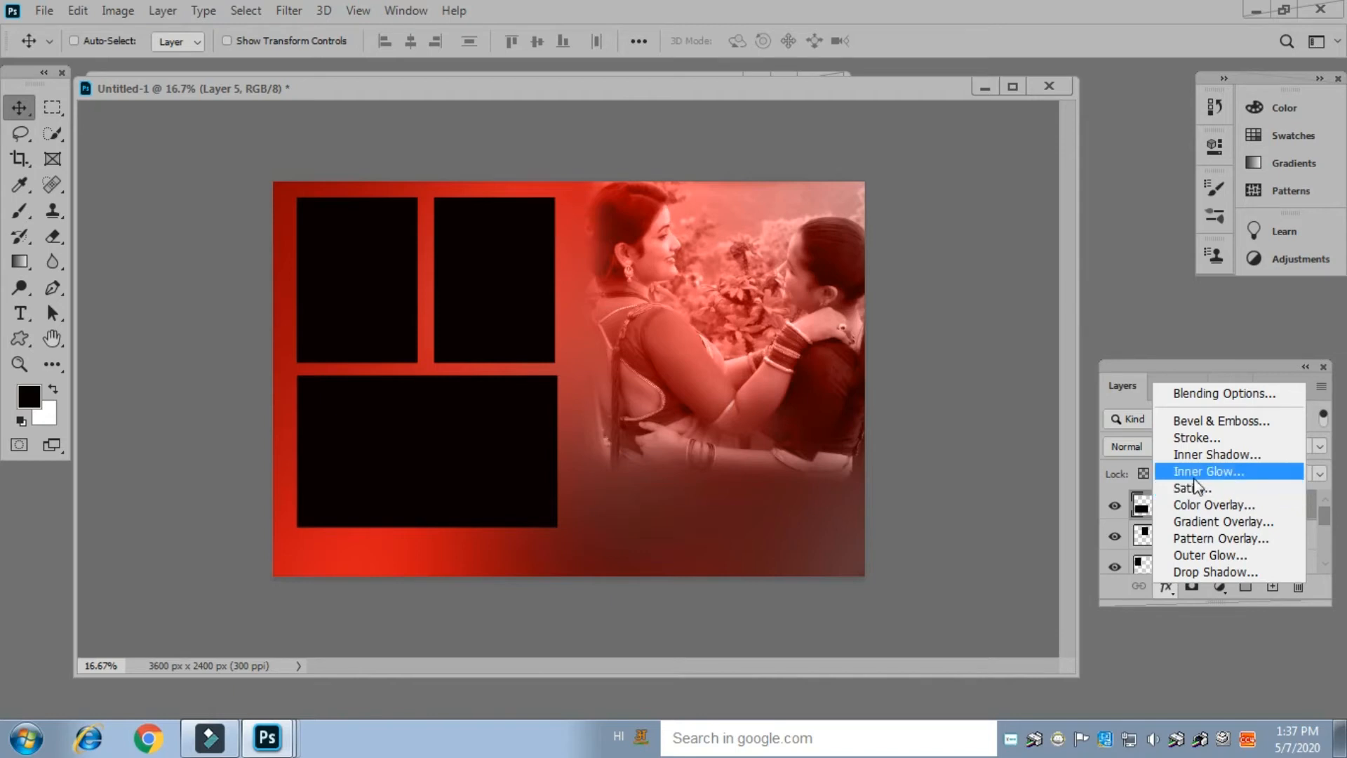
click(1193, 436)
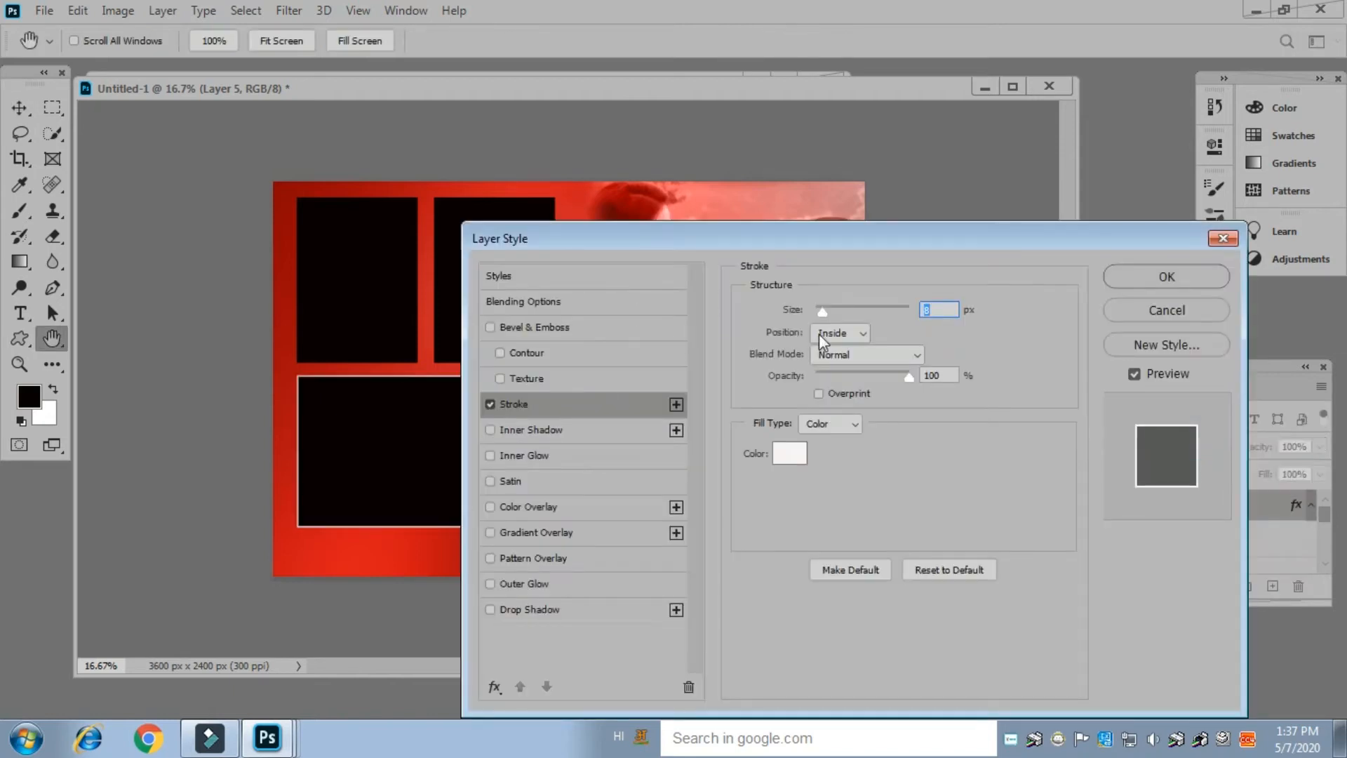
drag(763, 246, 958, 261)
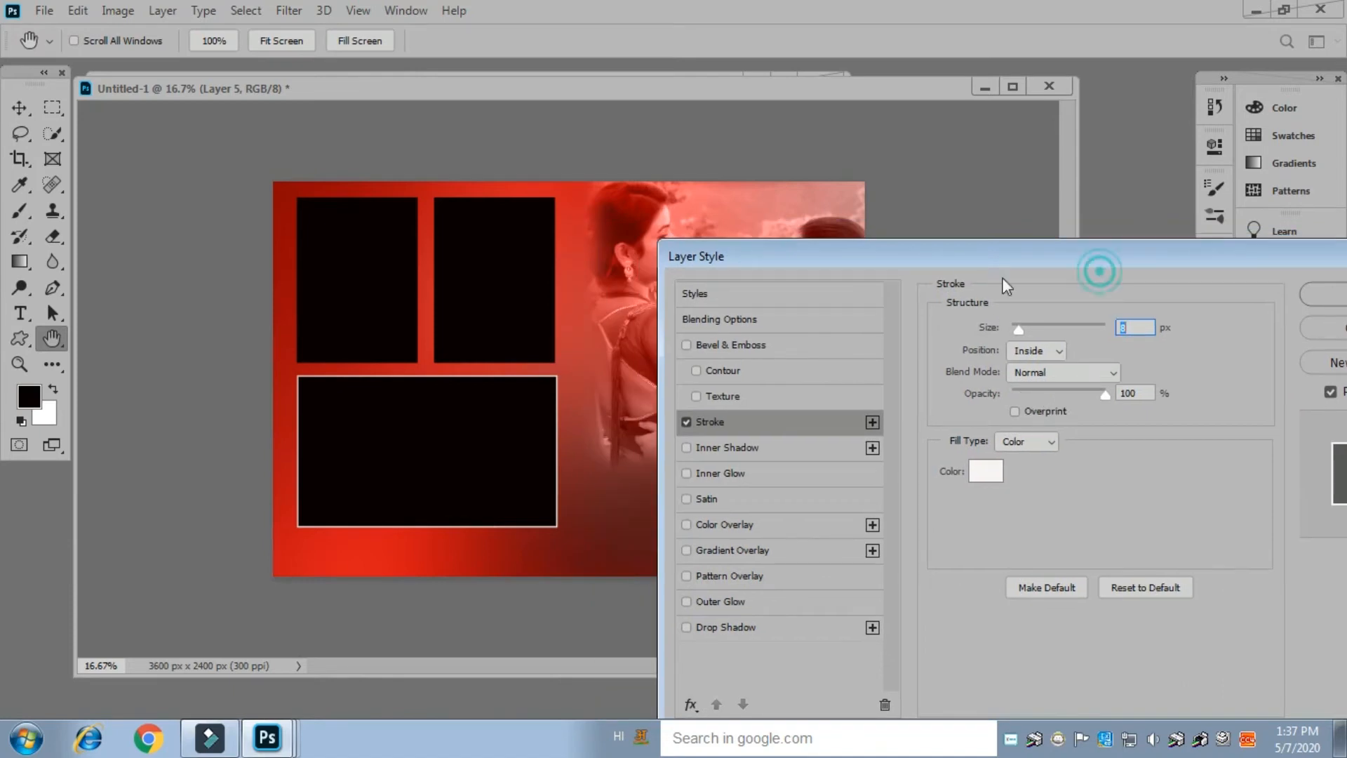
drag(989, 265, 830, 244)
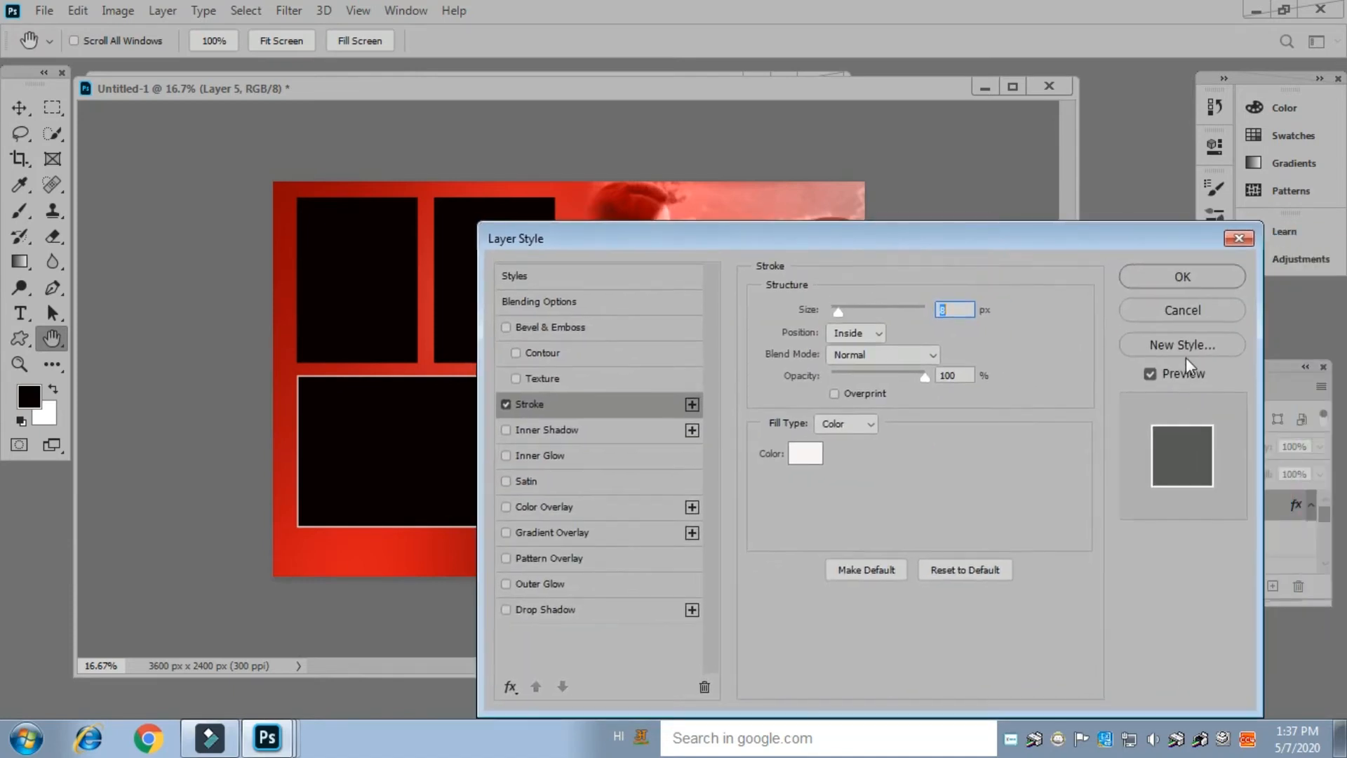
click(1186, 346)
click(891, 209)
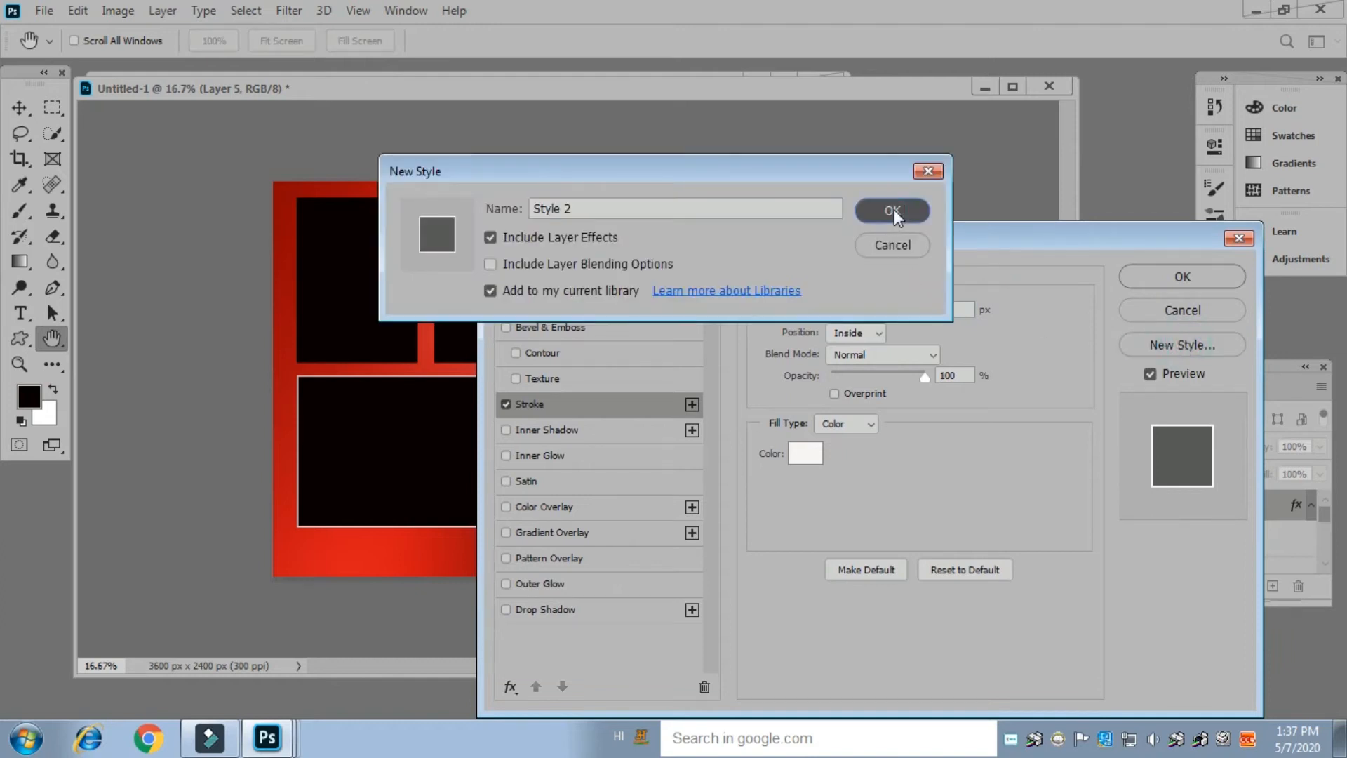
click(1179, 276)
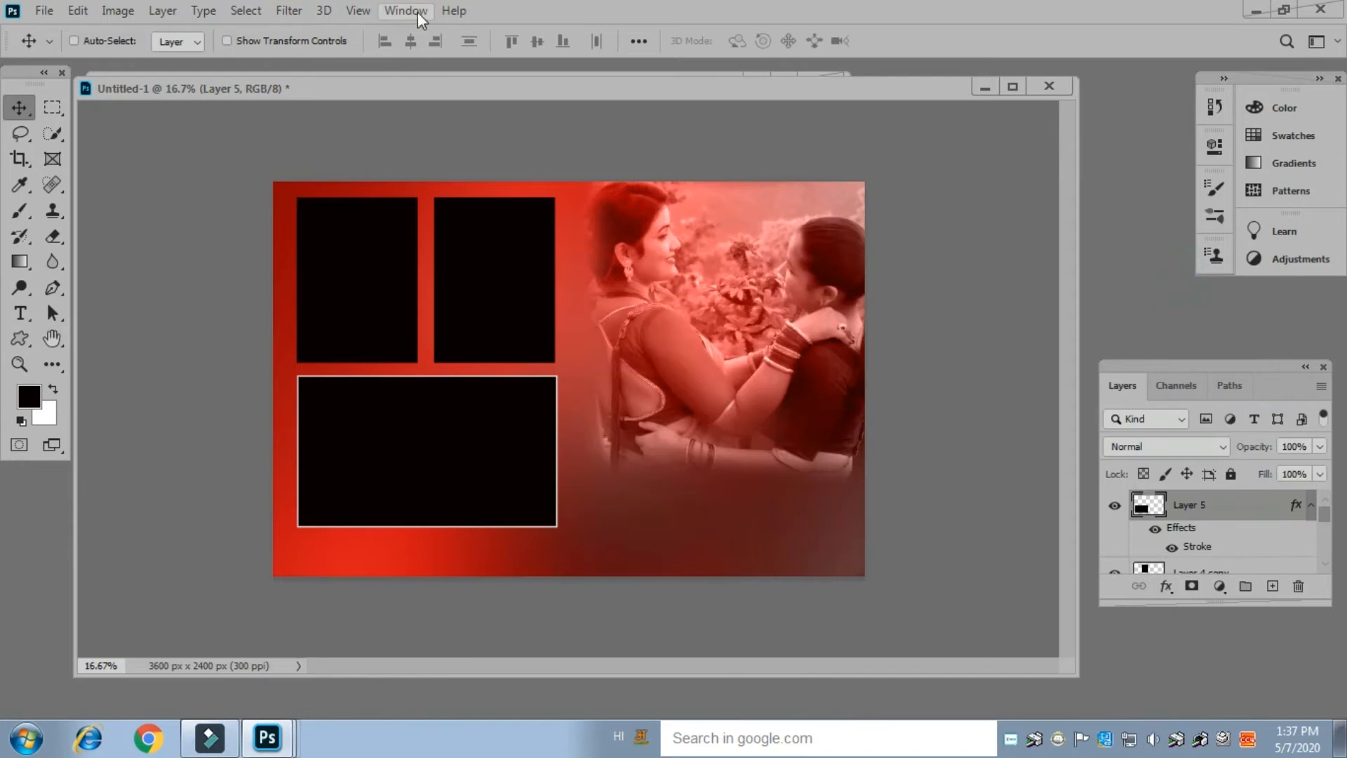
Apply the first of the two saved stroke styles to the black rectangle in the canvas's upper-left corner
click(403, 8)
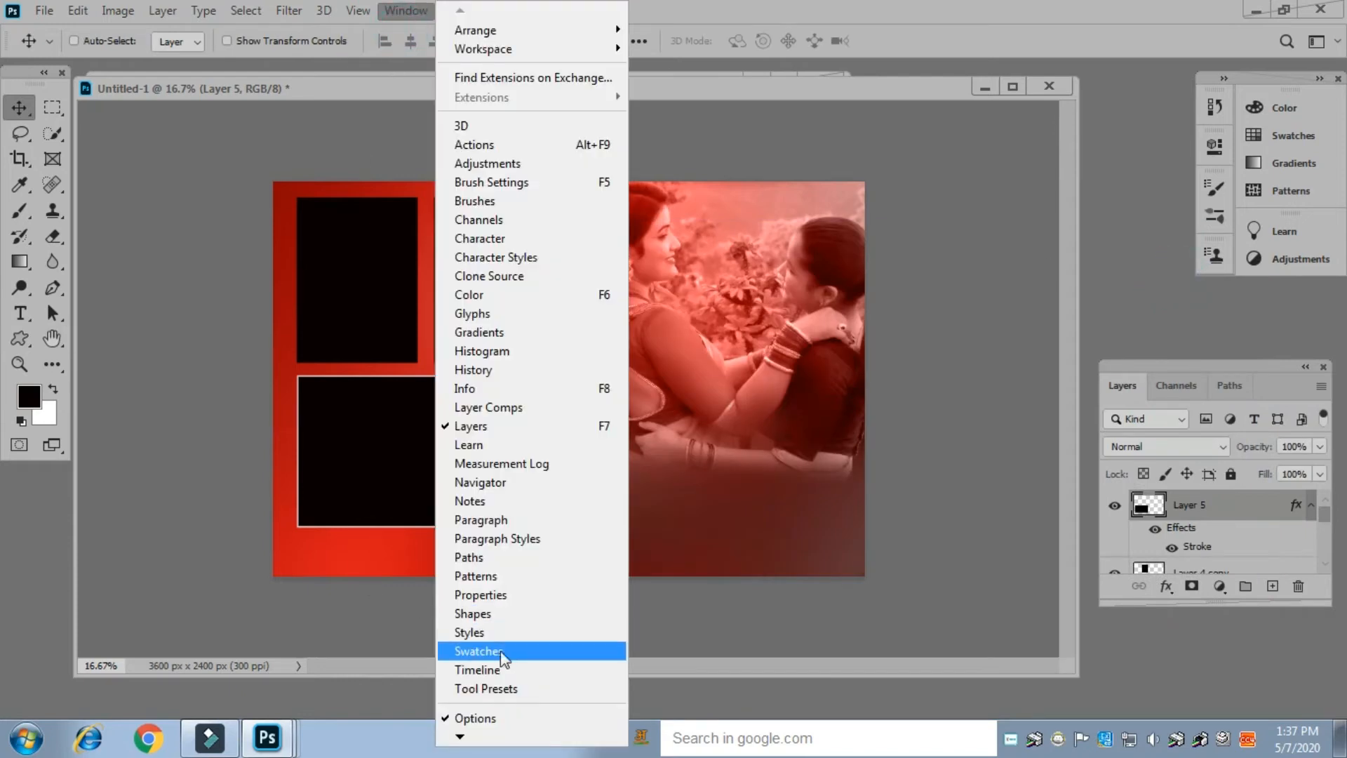
click(511, 633)
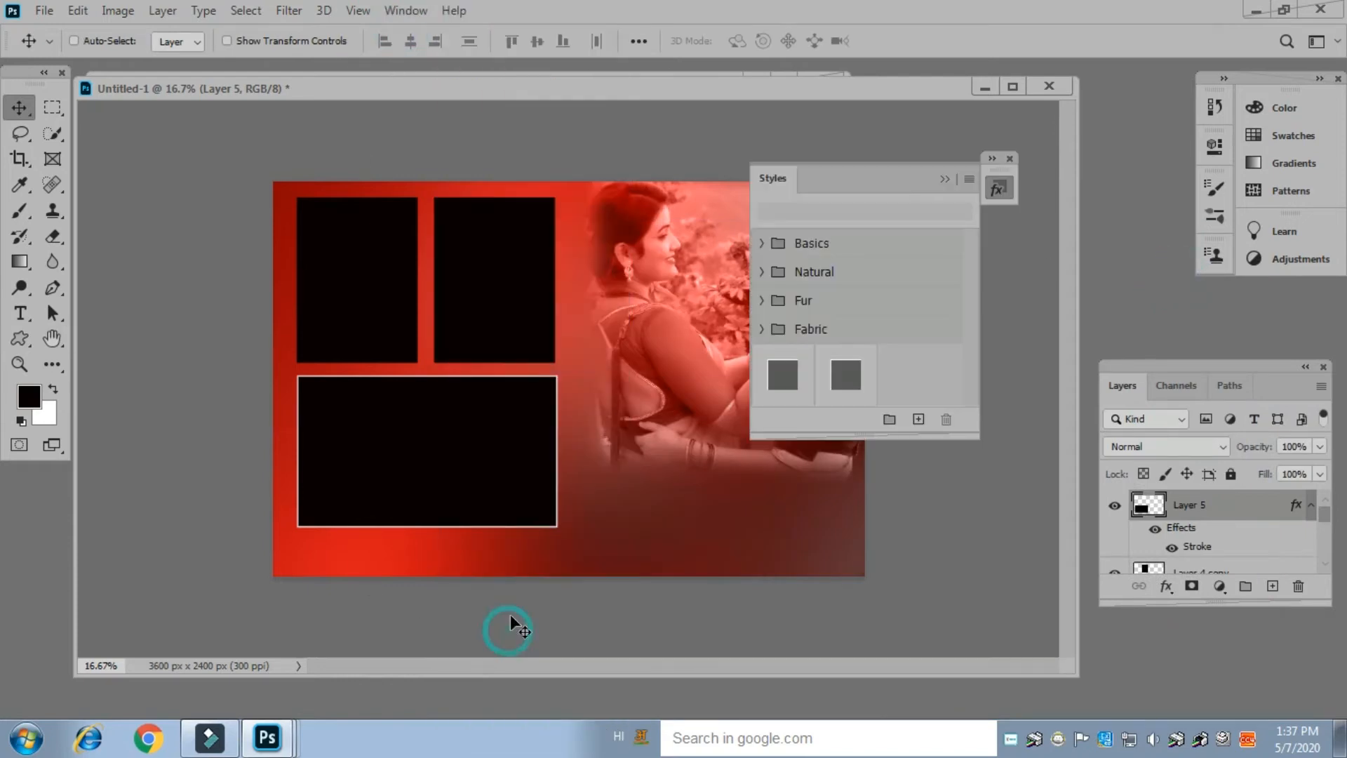
right_click(350, 250)
click(386, 261)
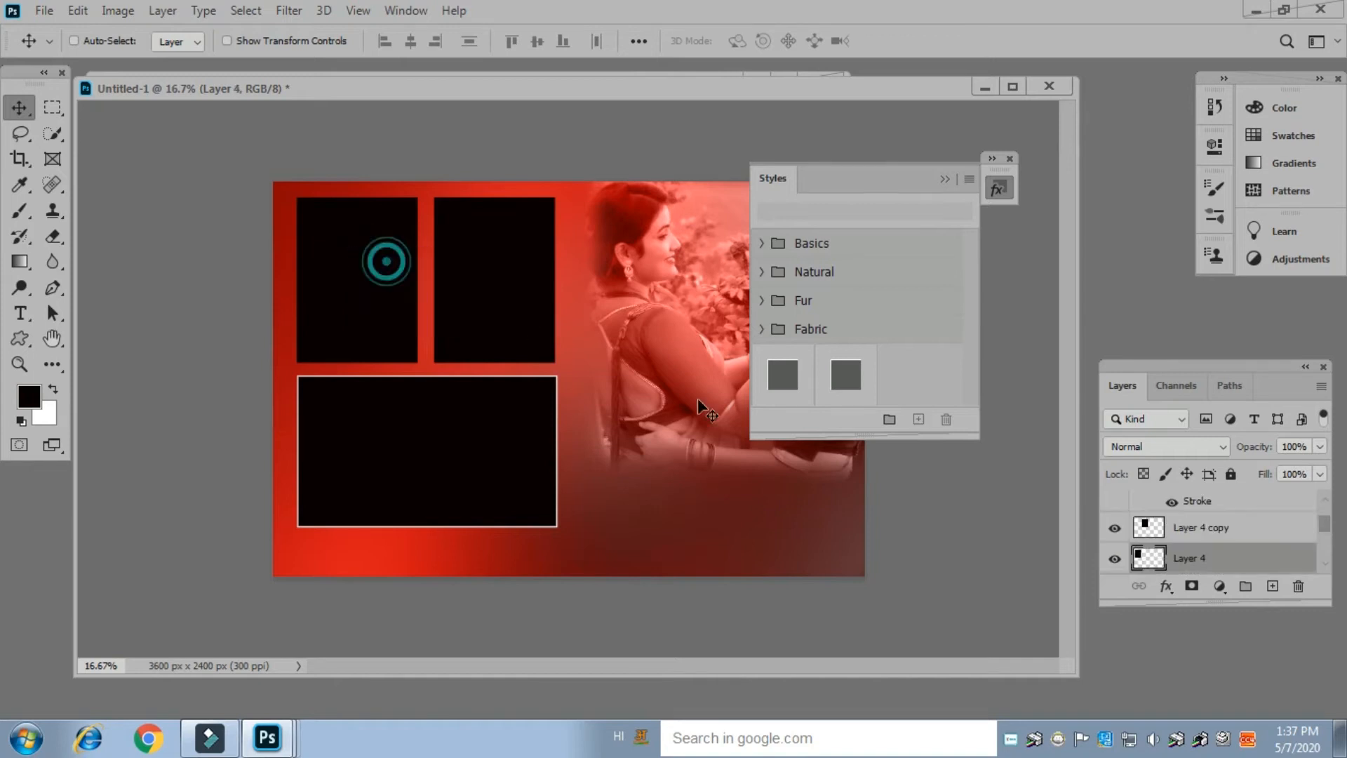
click(782, 374)
Apply the second saved stroke style to the red background layer, Layer 1
right_click(474, 261)
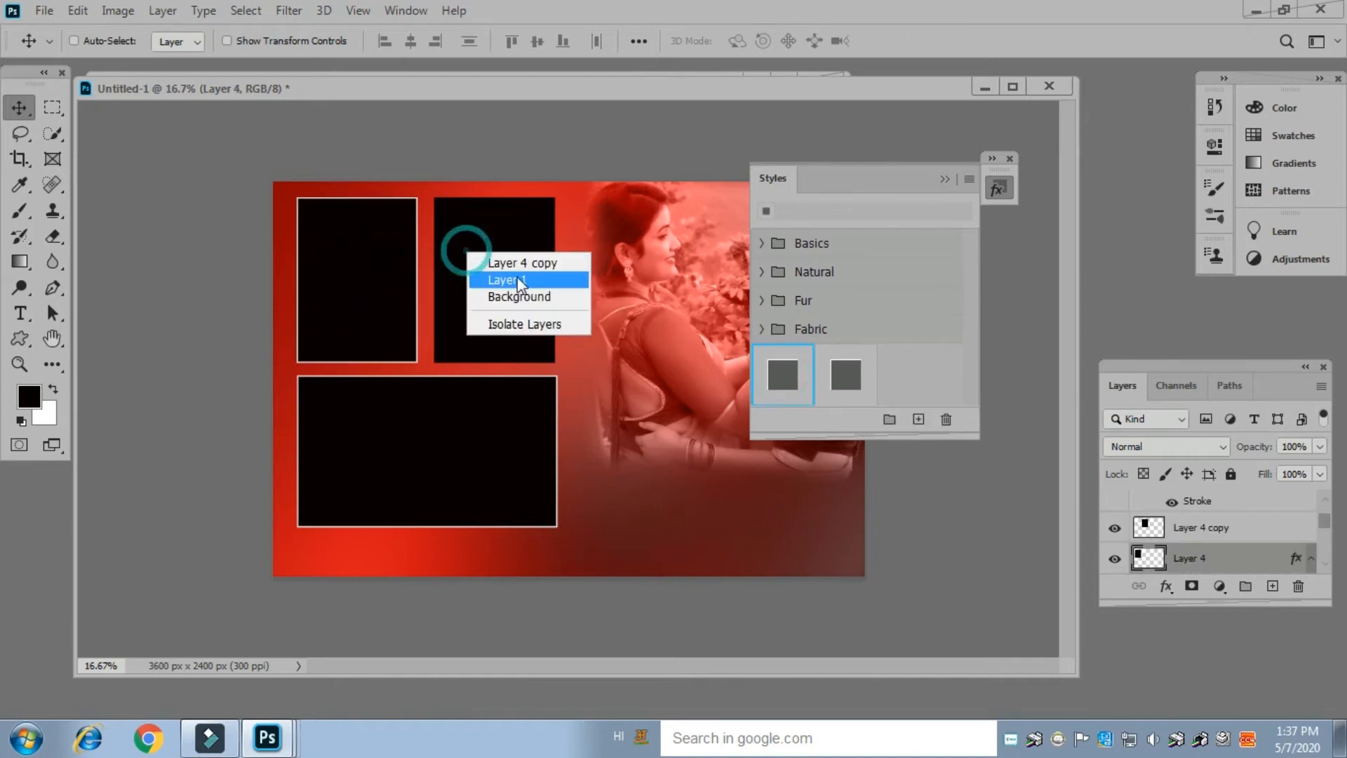
click(519, 270)
click(845, 379)
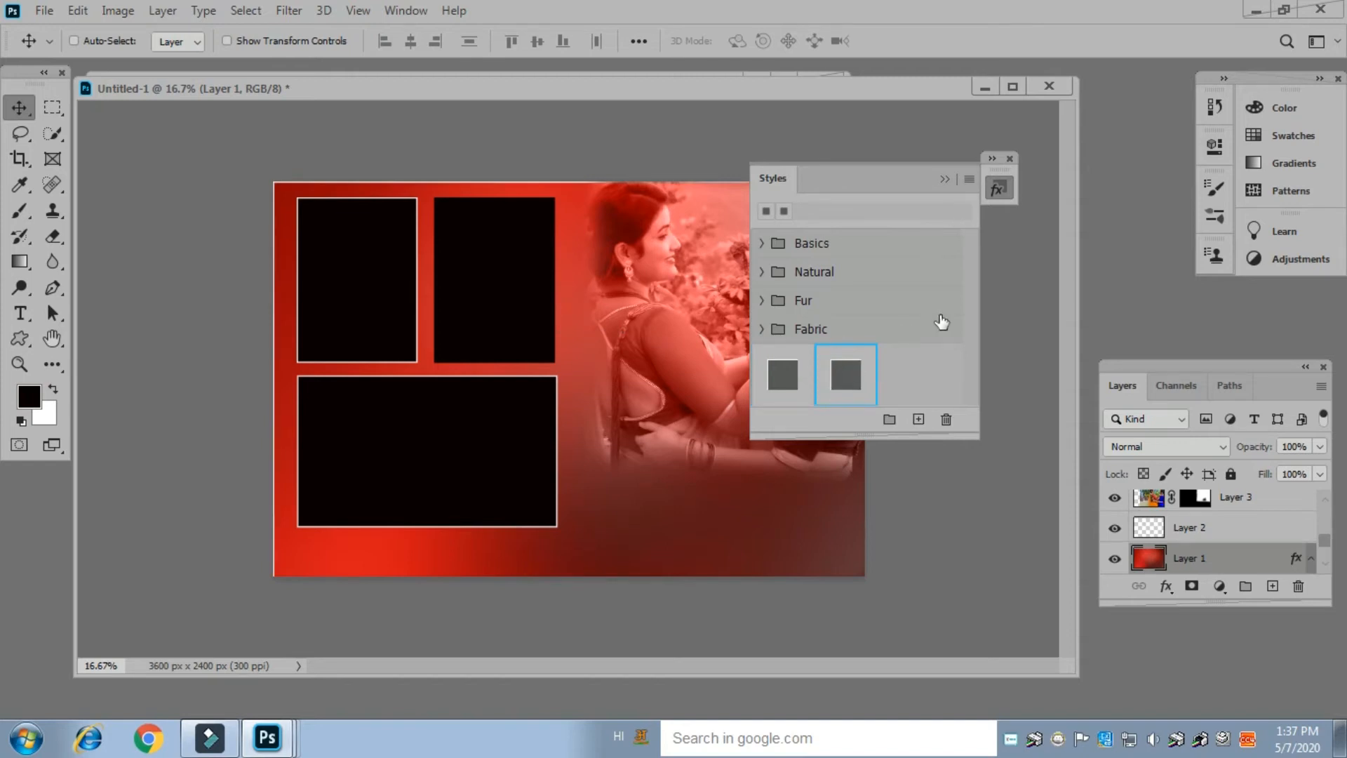
click(945, 180)
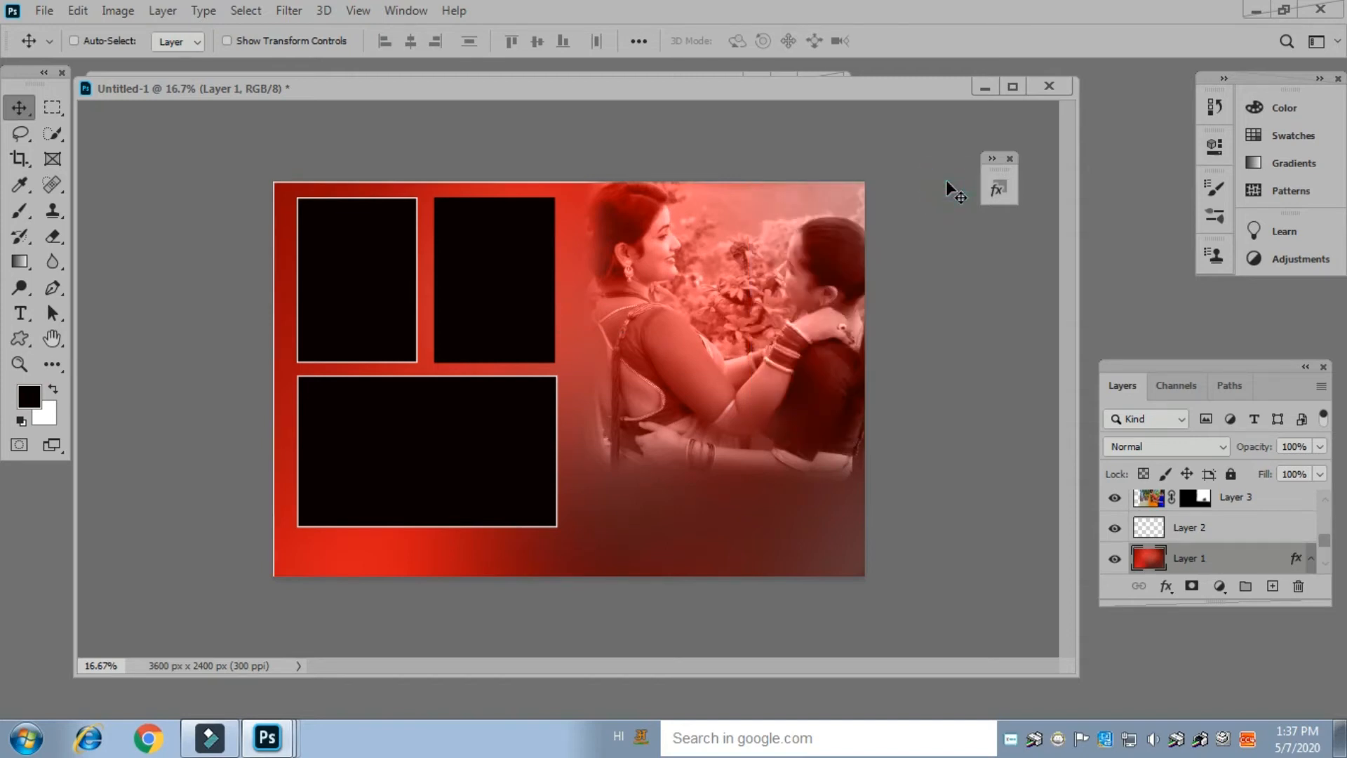
Apply the first saved stroke style to the second upright black rectangle and close the styles list
click(394, 13)
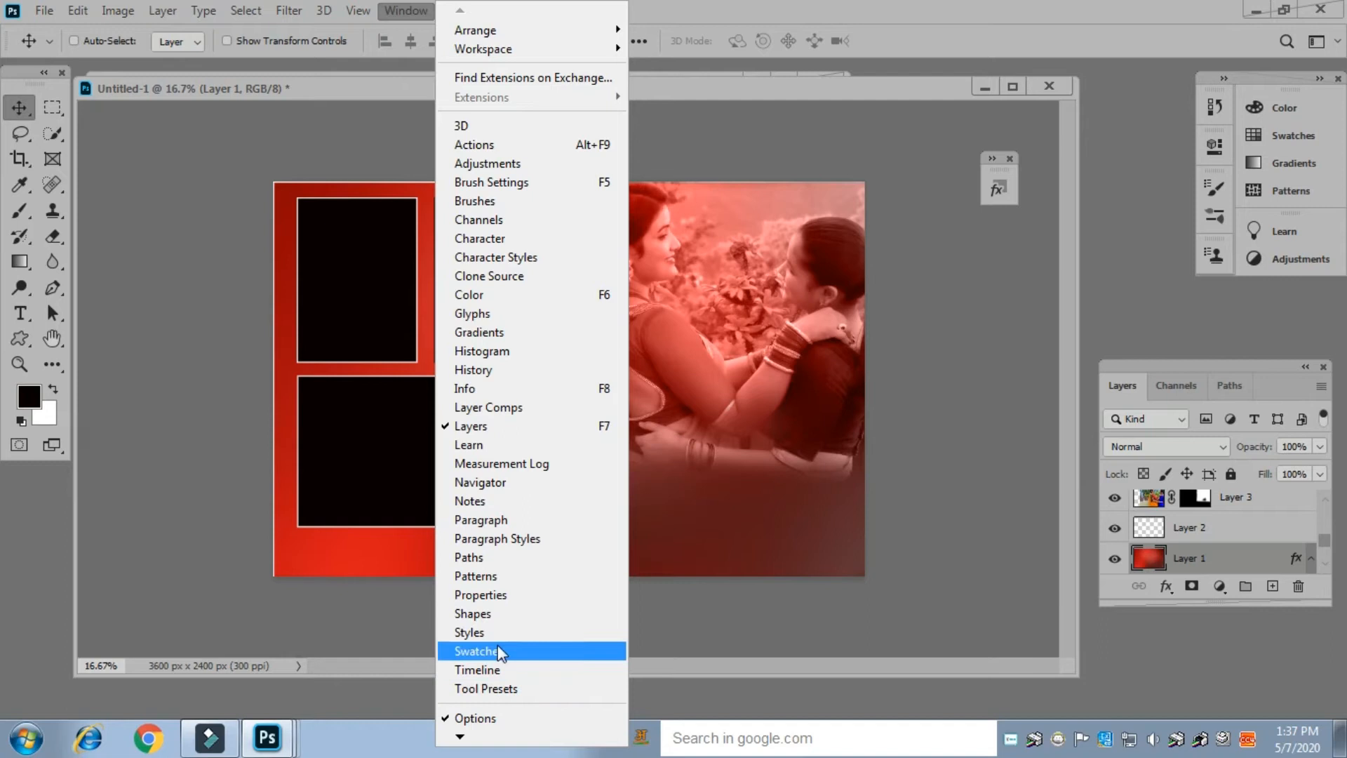
click(491, 630)
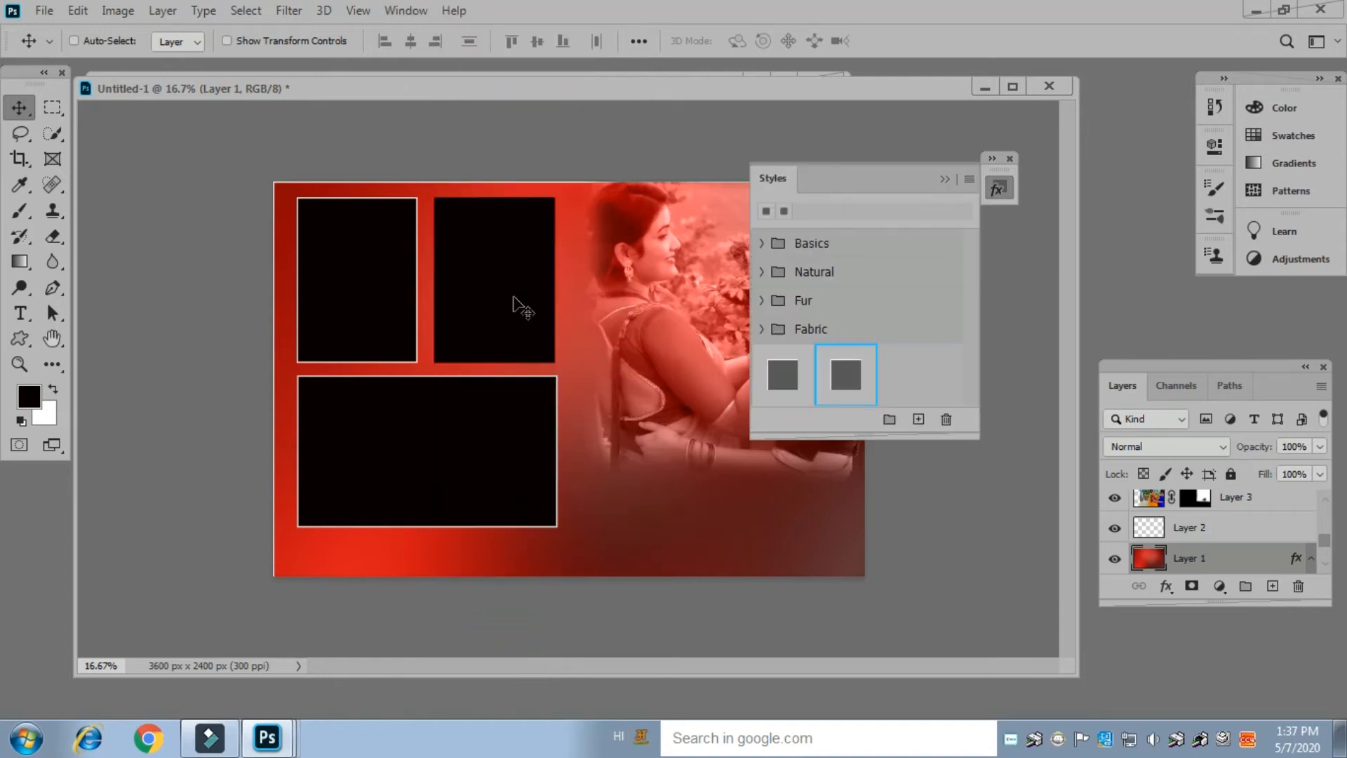
right_click(480, 247)
click(514, 261)
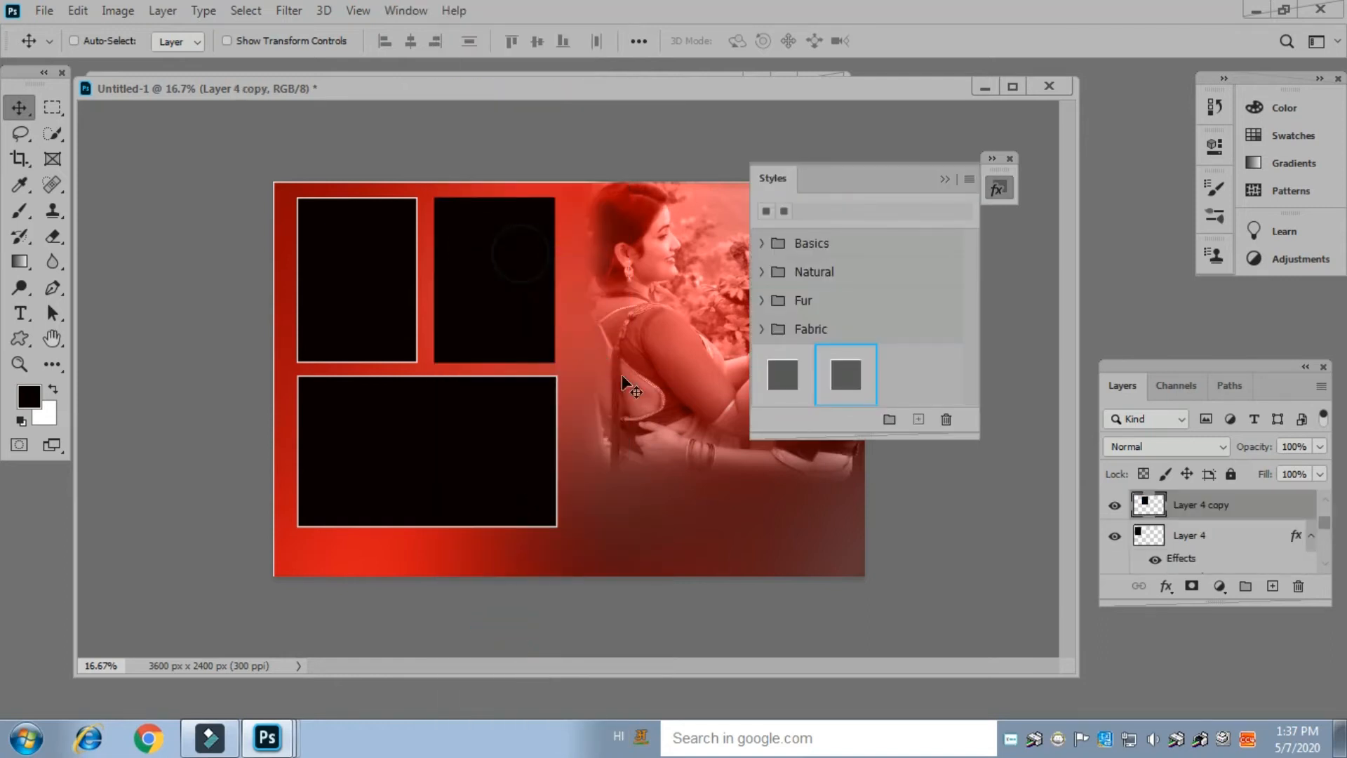
click(780, 375)
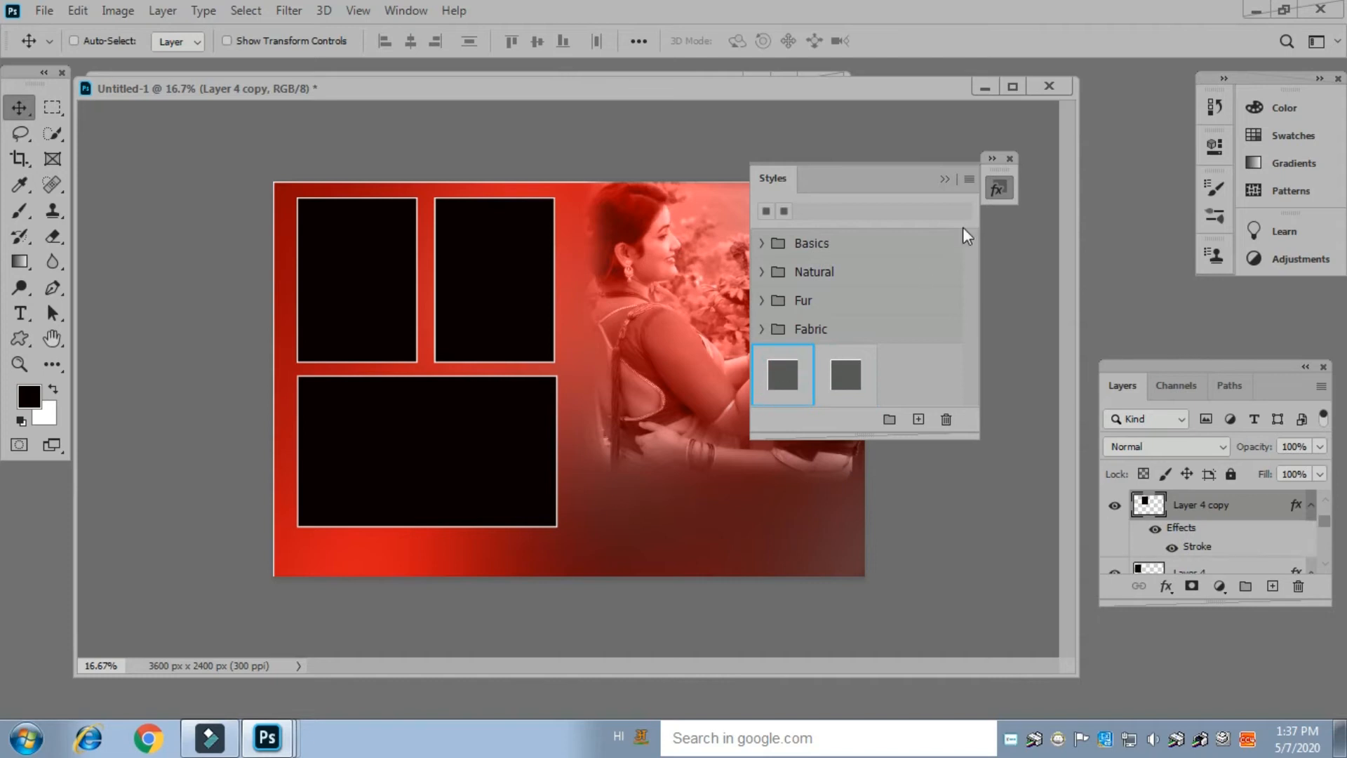
click(946, 180)
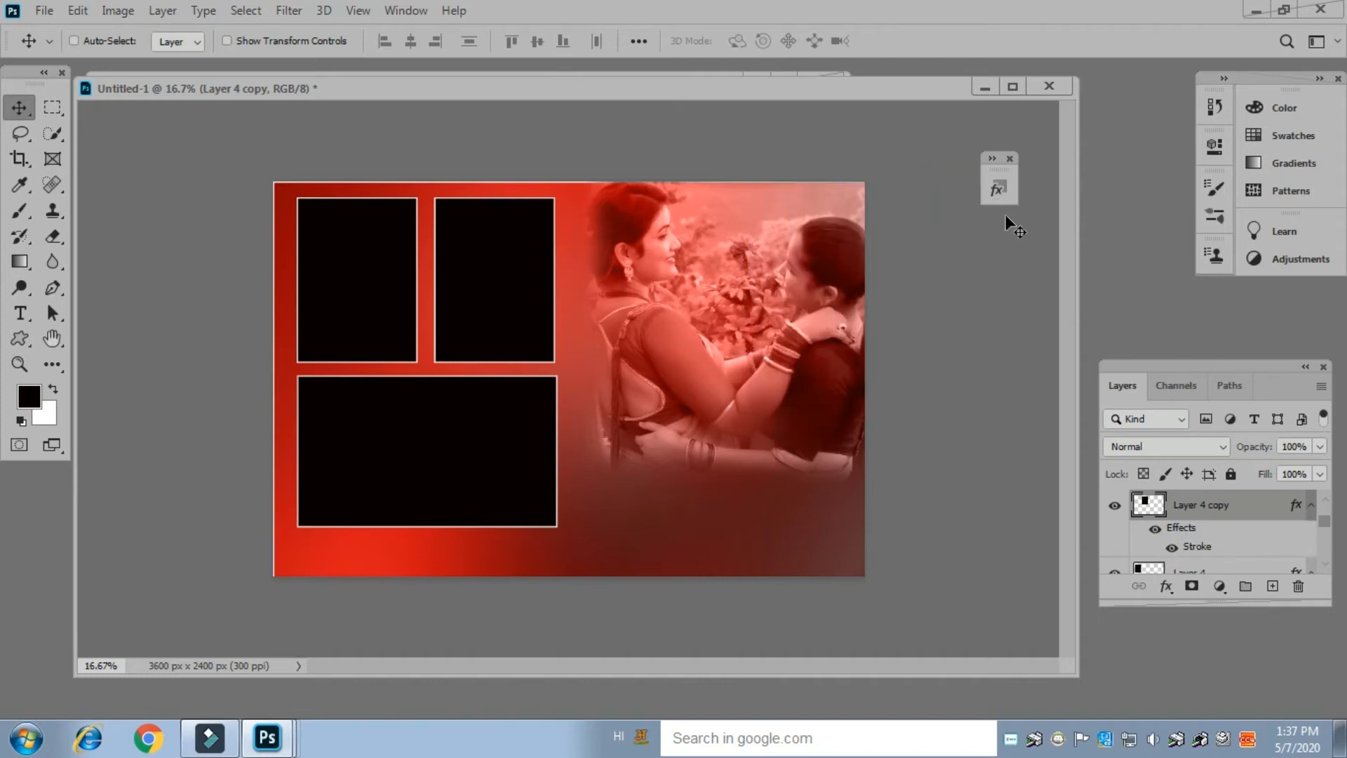
click(1014, 159)
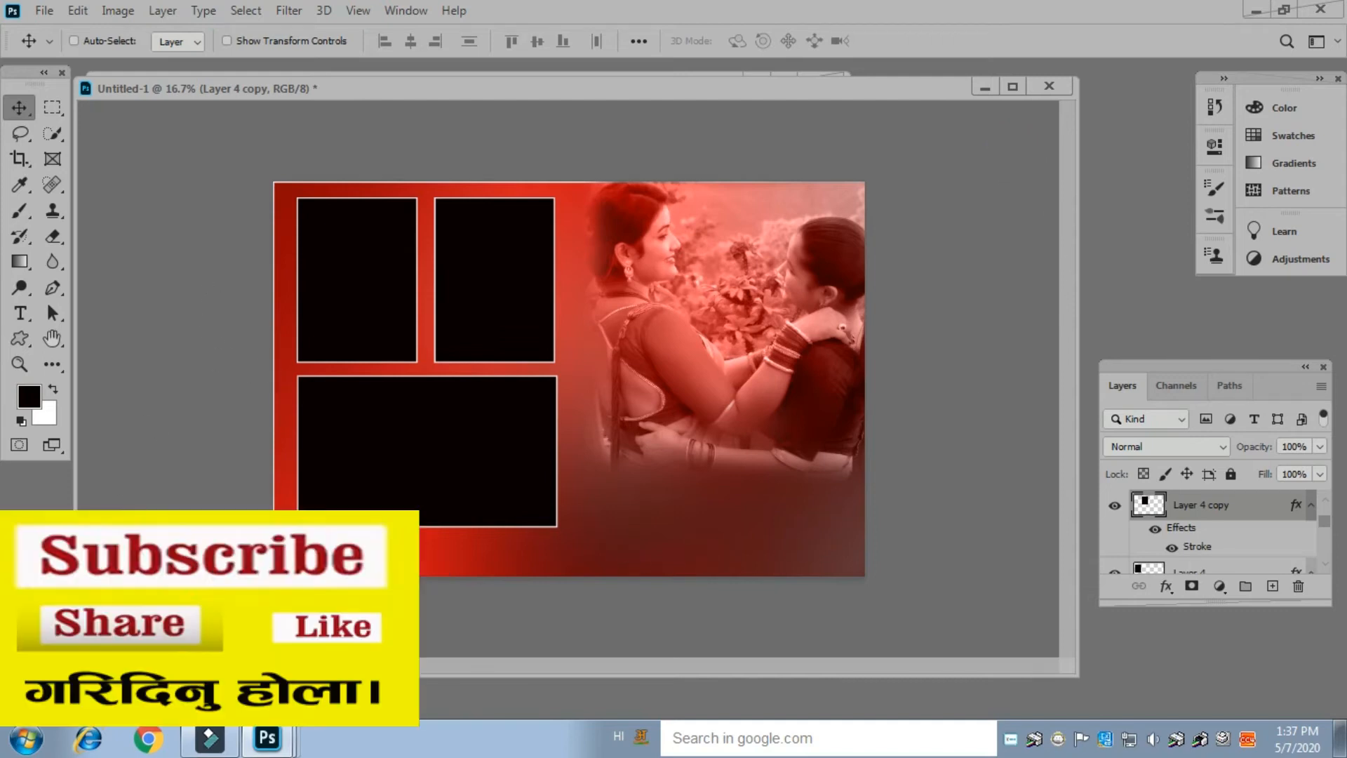
Open the photos DSC_0653 - Copy, IMG_0259 - Copy and DSC_0701 together
key(ctrl+o)
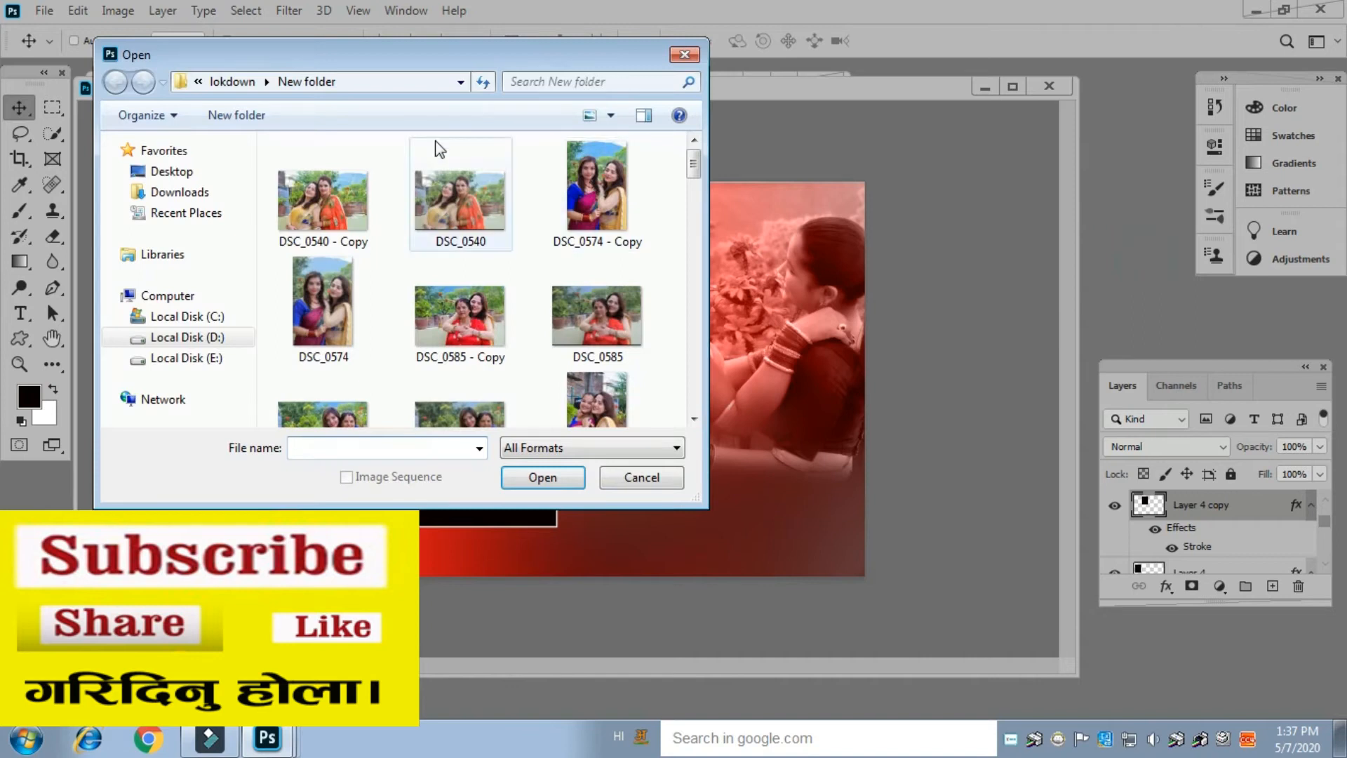
drag(691, 169, 693, 186)
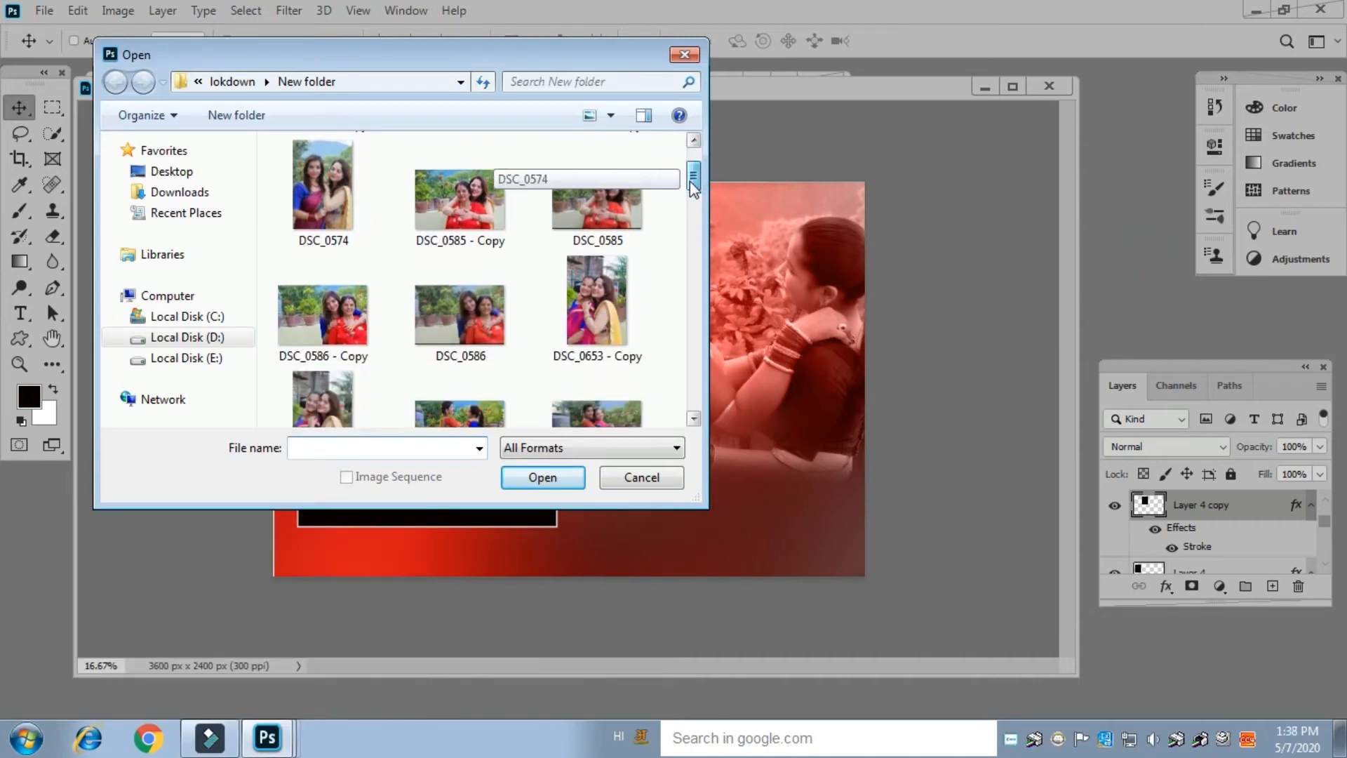
click(605, 322)
drag(694, 185, 693, 218)
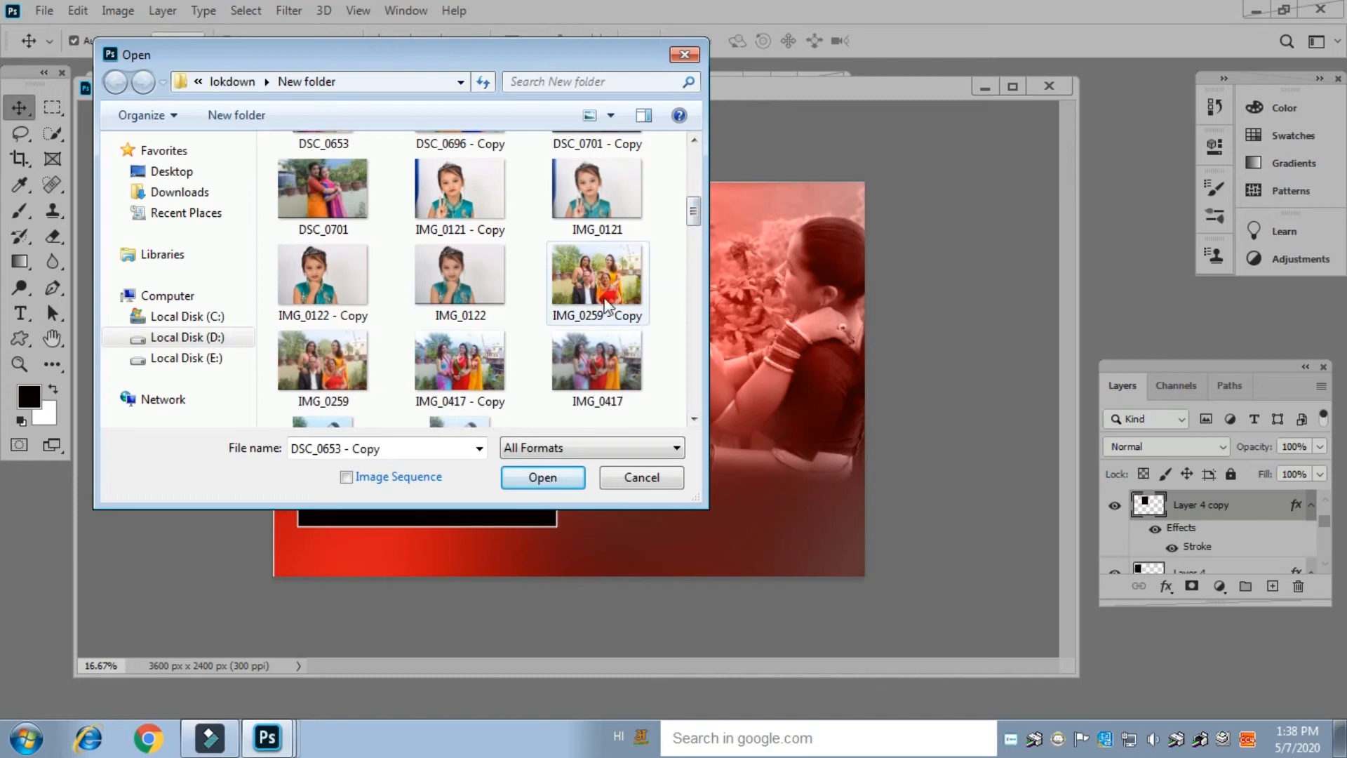
ctrl+click(609, 289)
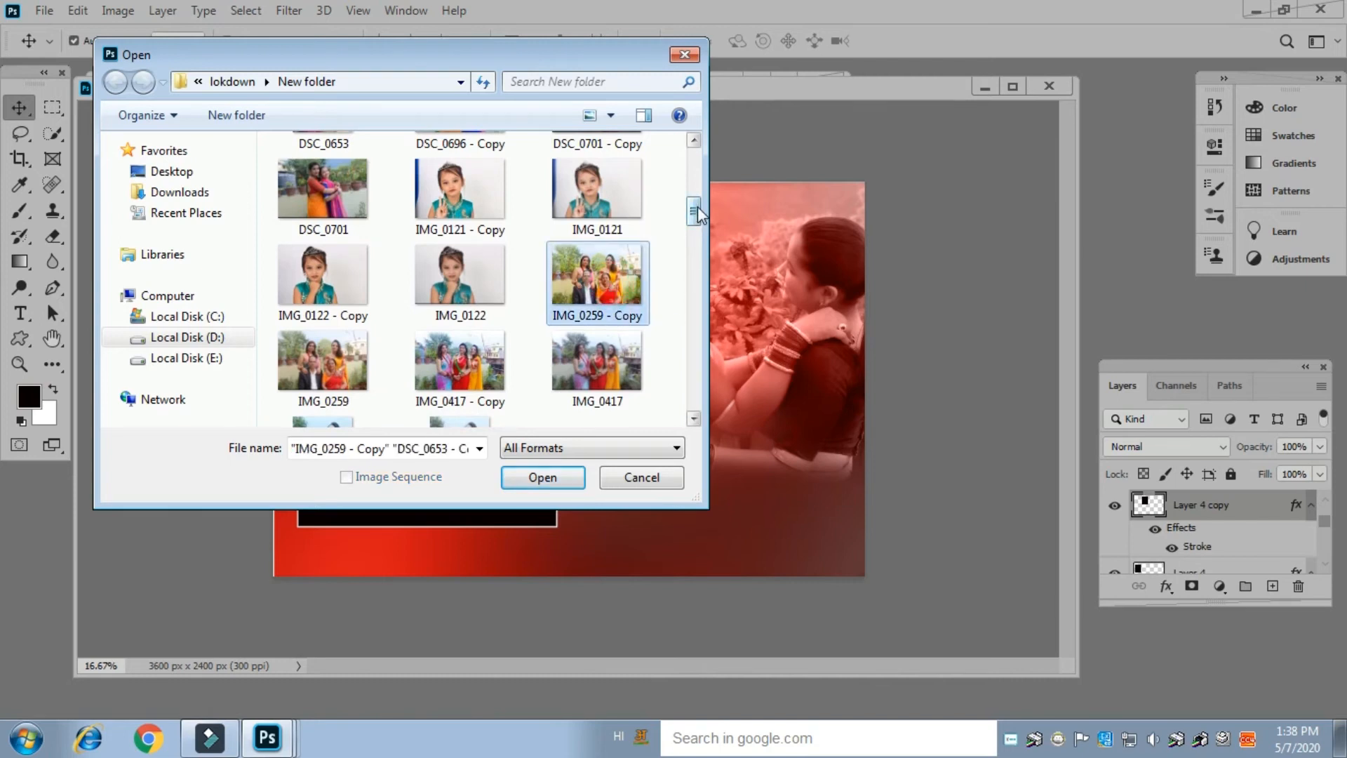
drag(697, 213, 698, 188)
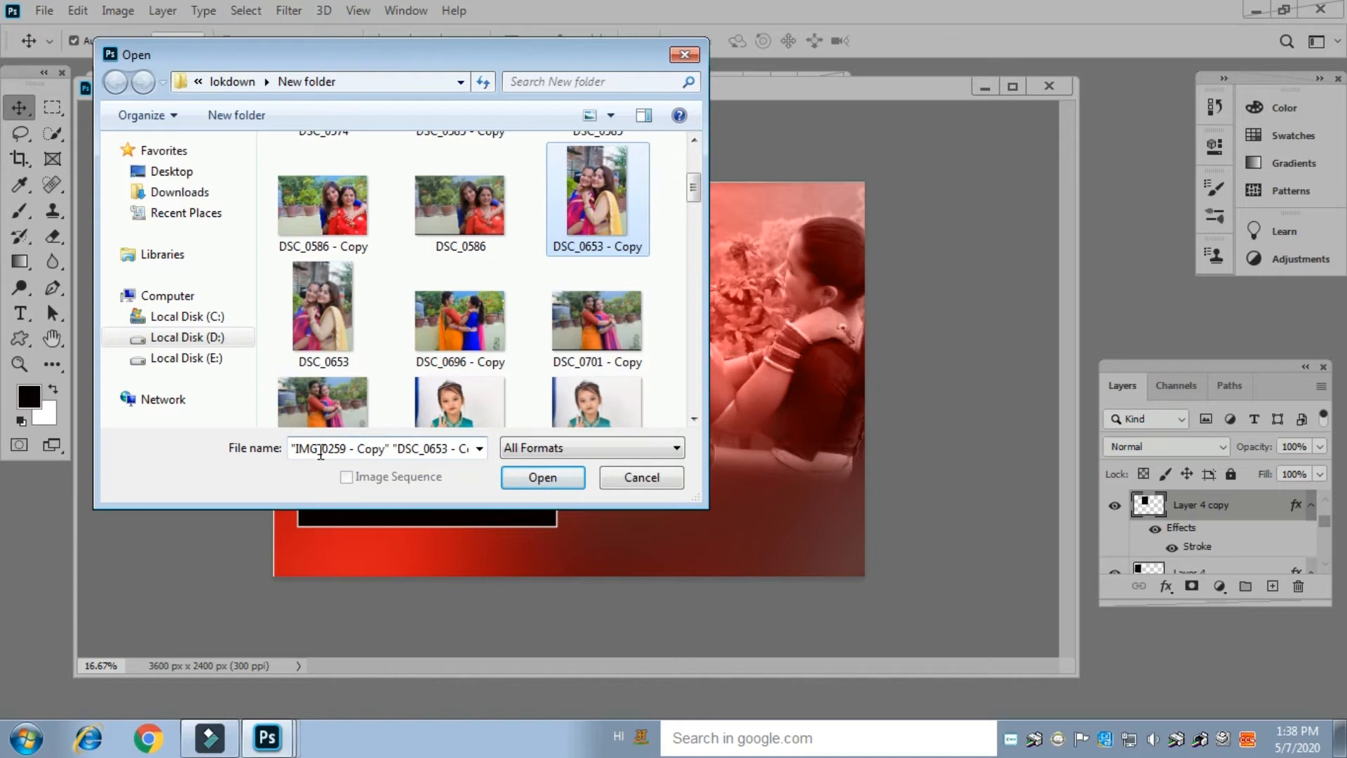
ctrl+click(329, 404)
ctrl+click(328, 405)
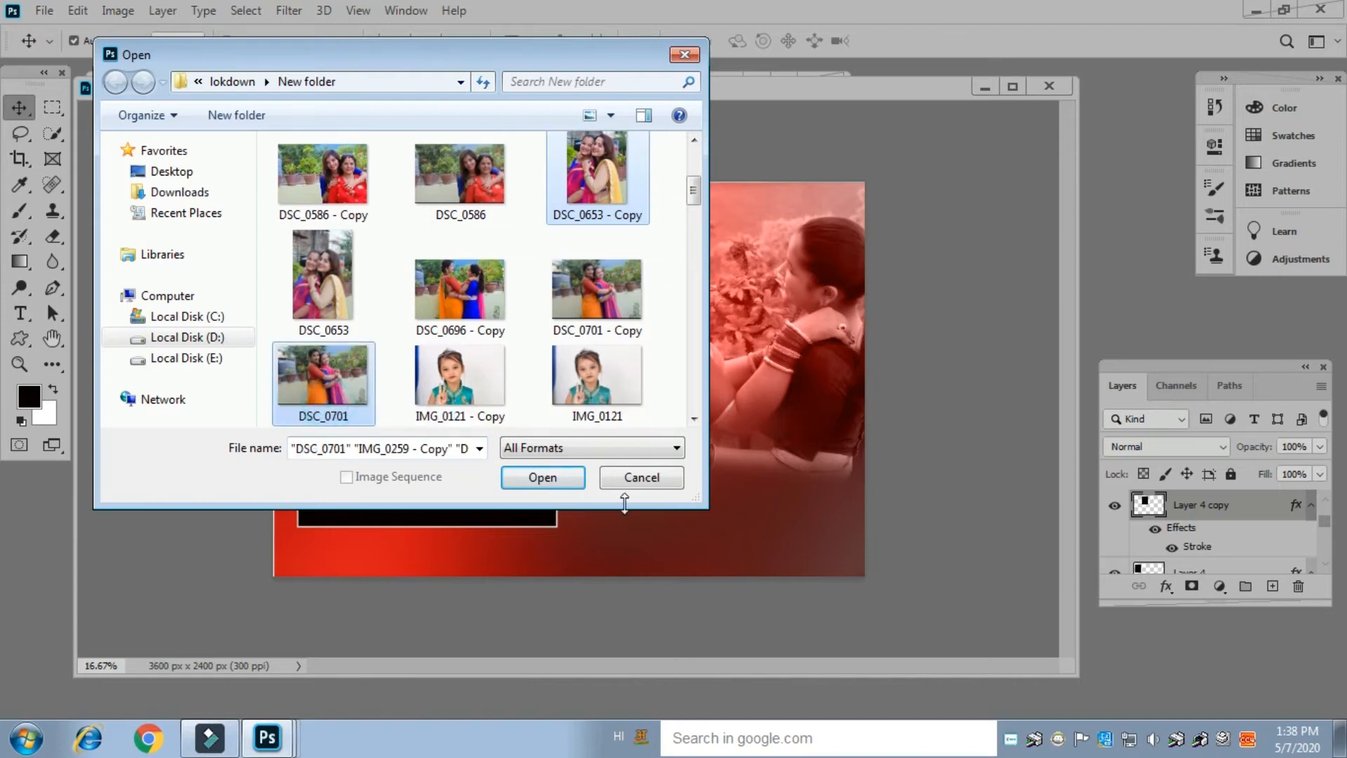
click(543, 478)
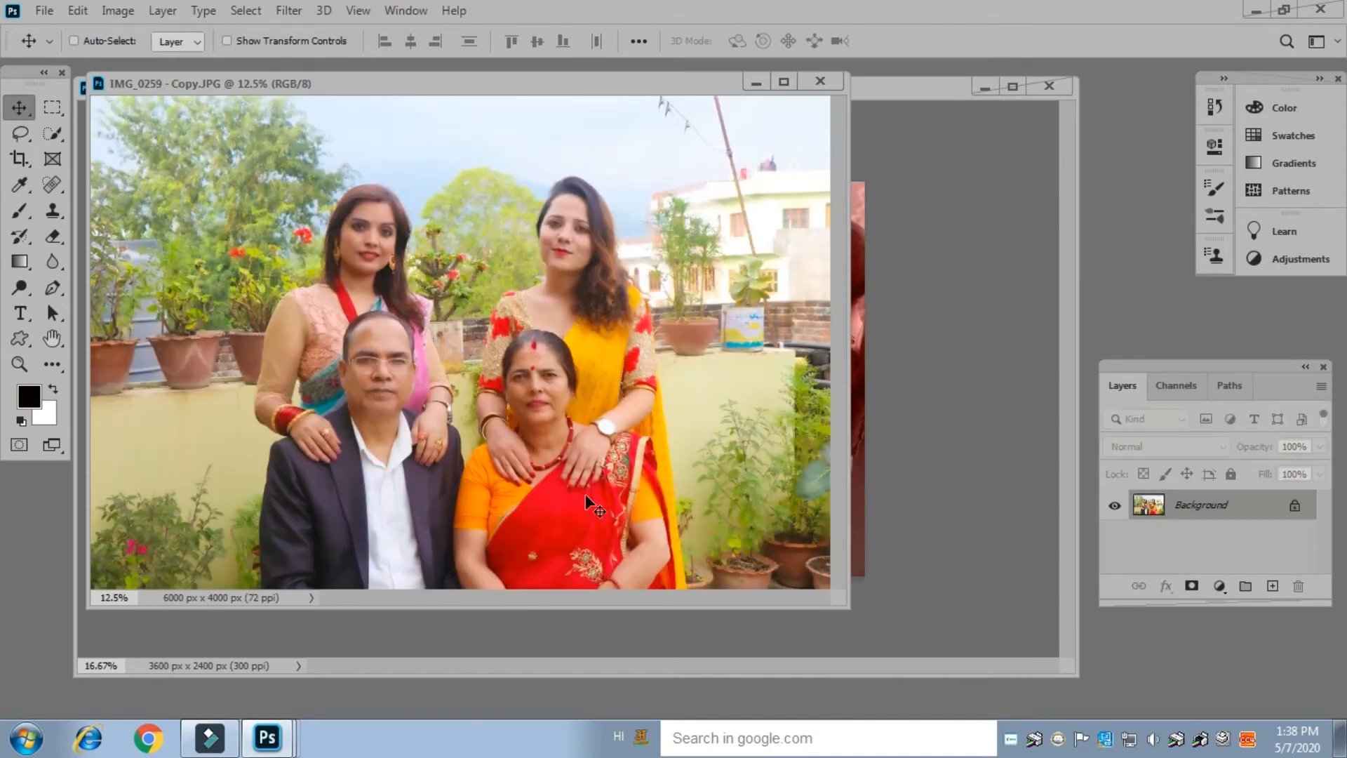
Copy the whole IMG_0259 - Copy photo, paste it above the wide black rectangle and clip it to that rectangle
key(ctrl+a)
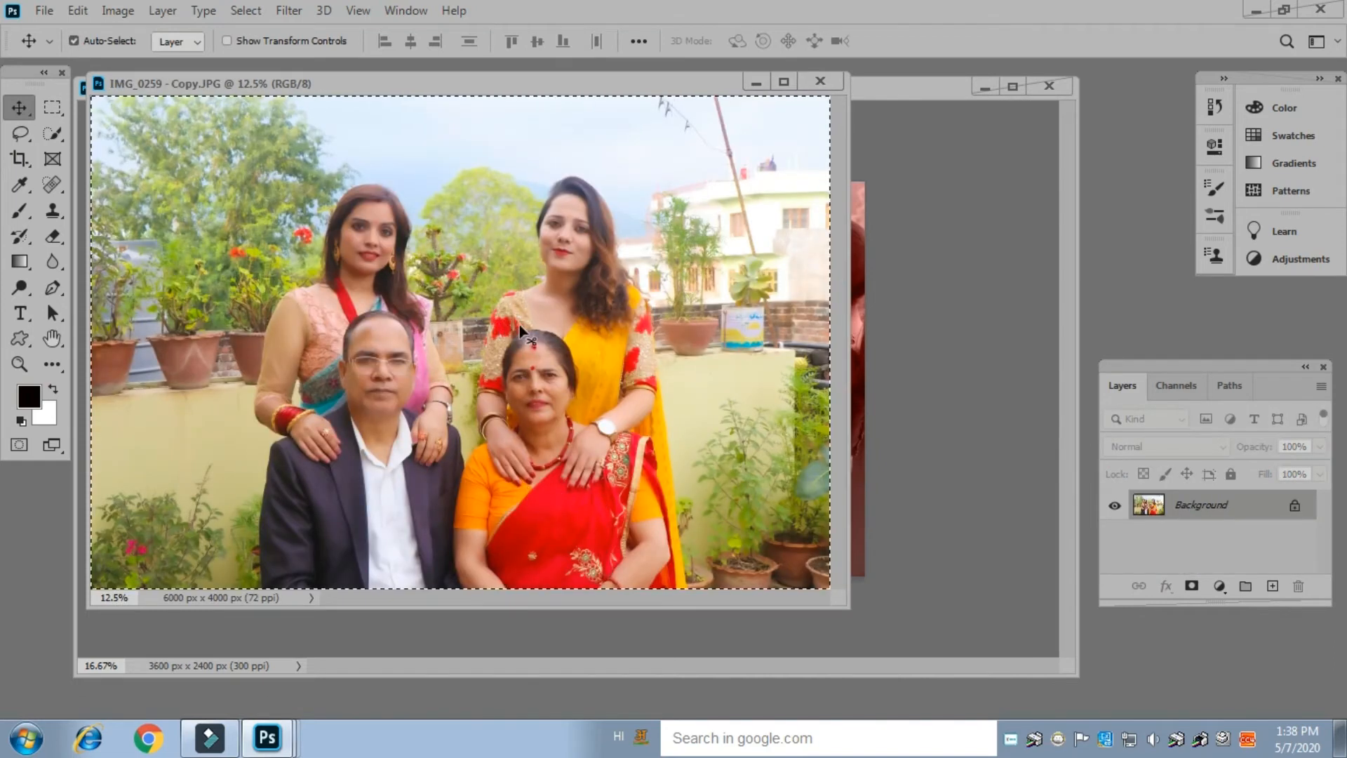
key(ctrl+Tab)
click(915, 470)
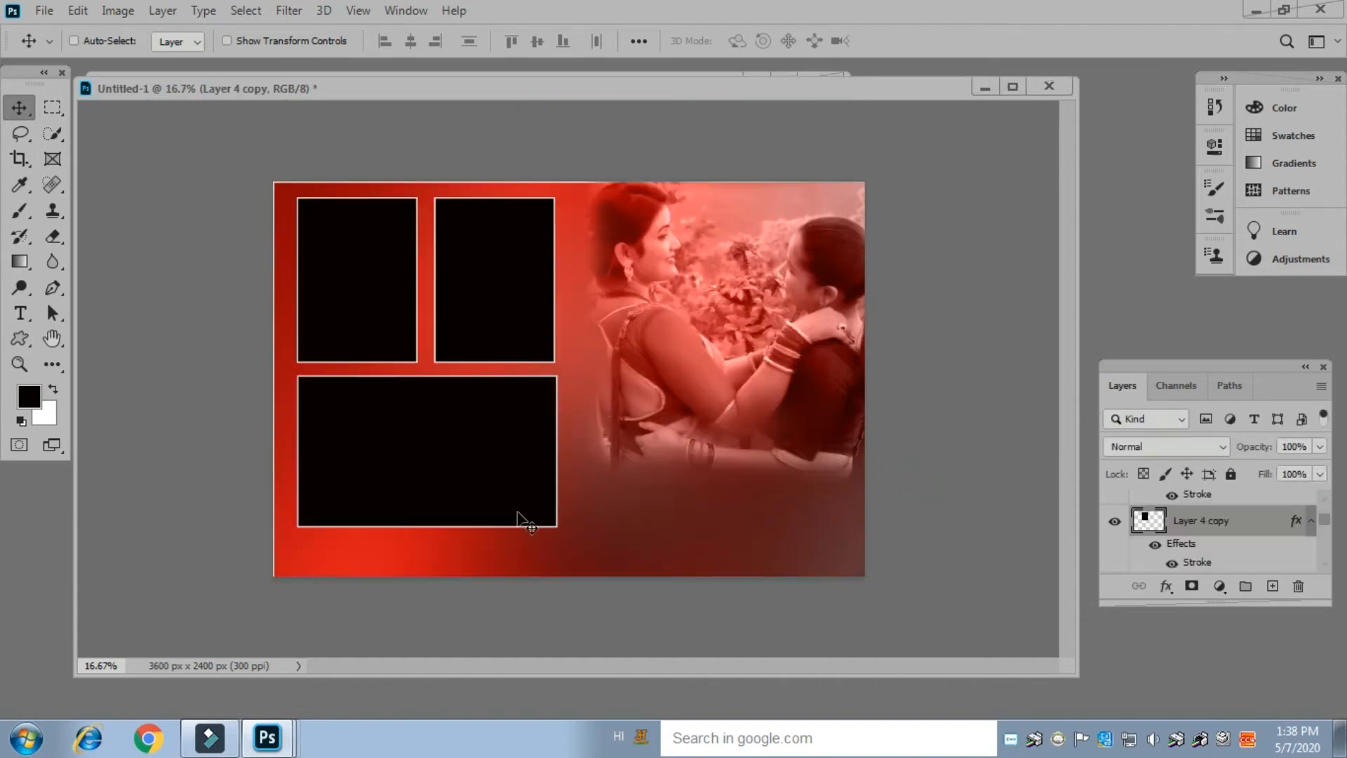
click(389, 423)
right_click(388, 424)
click(430, 435)
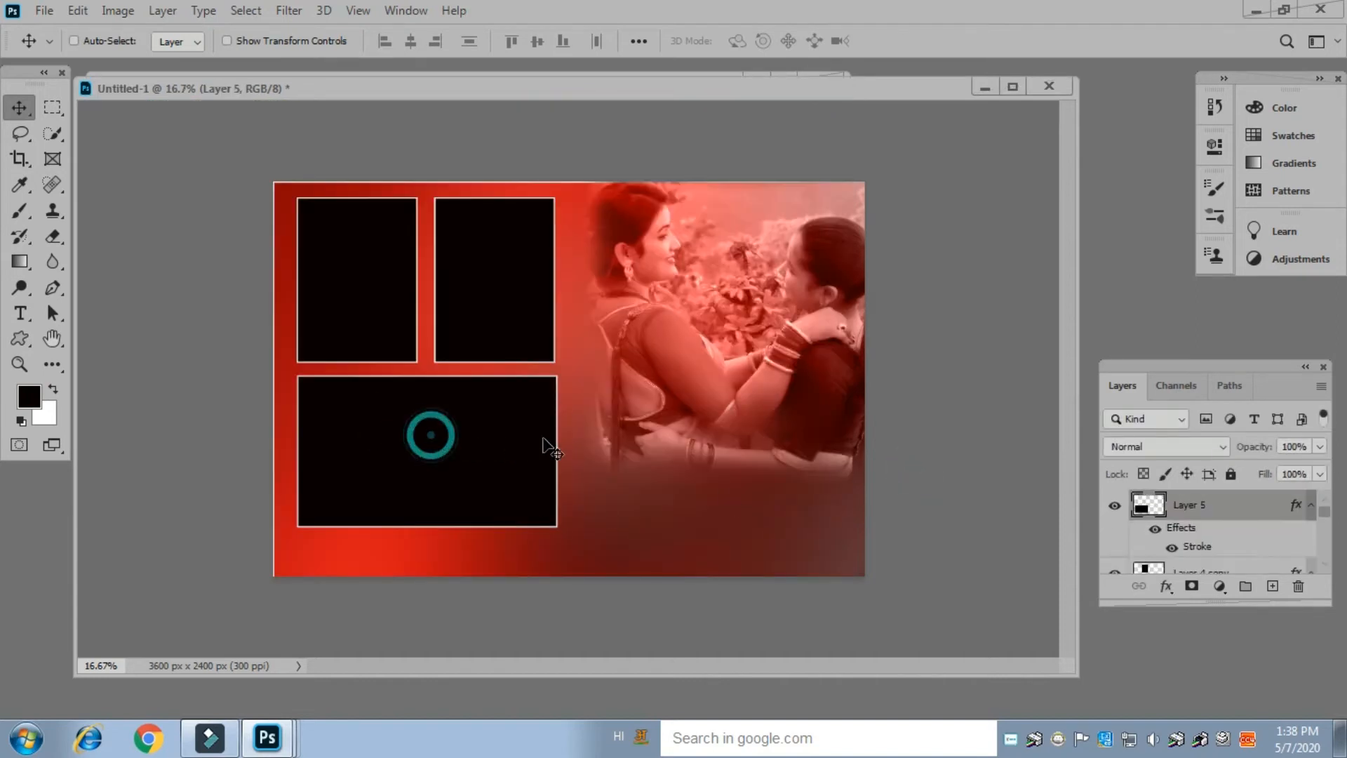
key(ctrl)
key(ctrl+v)
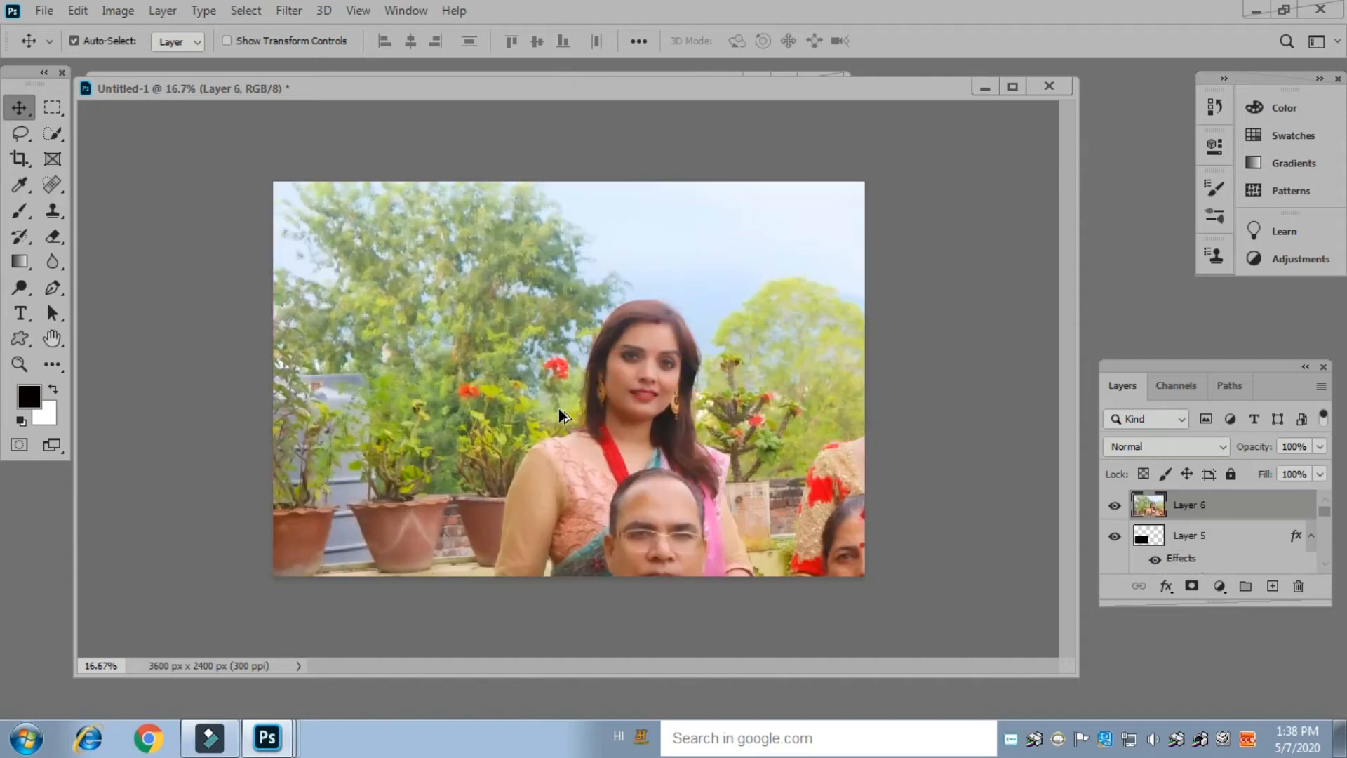
key(ctrl+alt+g)
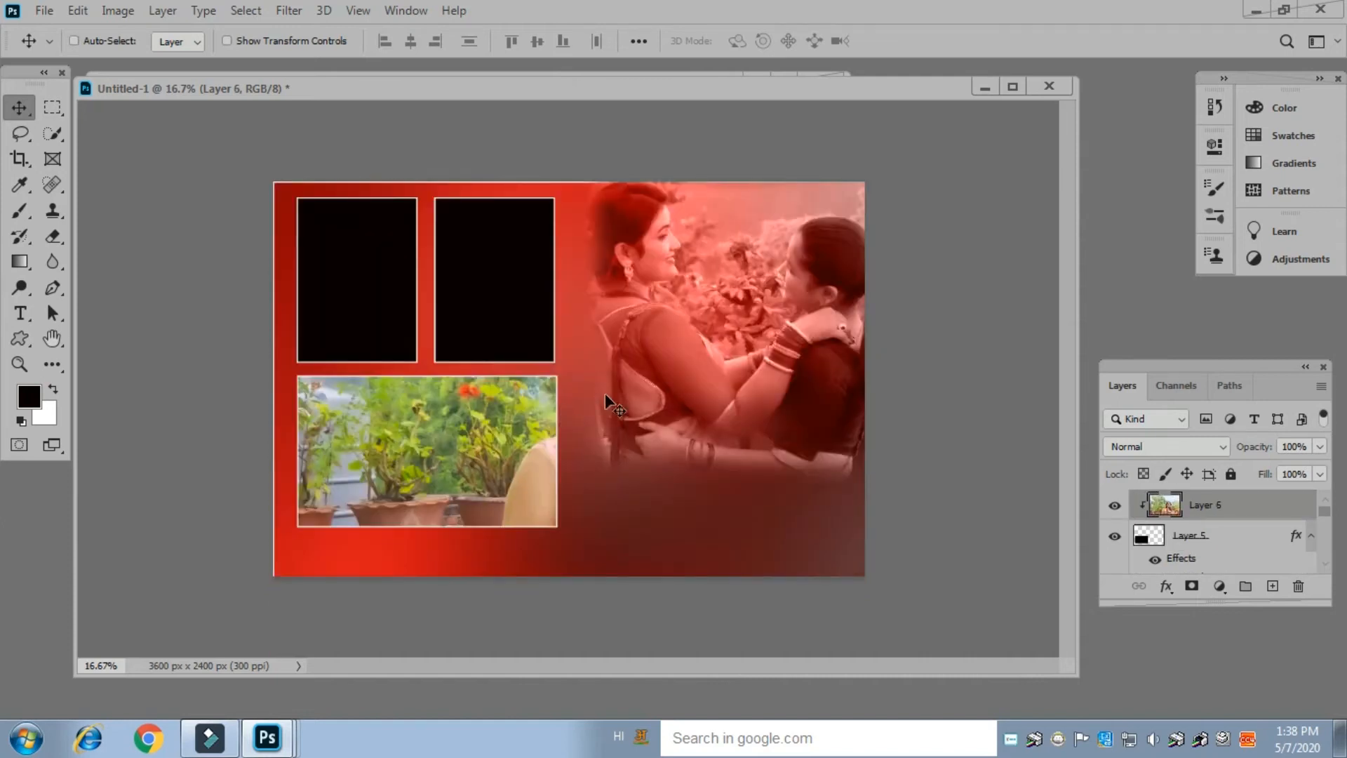
Copy the whole DSC_0701 photo, close its file, and paste it clipped to the upright black rectangle in the canvas's upper-left corner
right_click(315, 258)
click(344, 267)
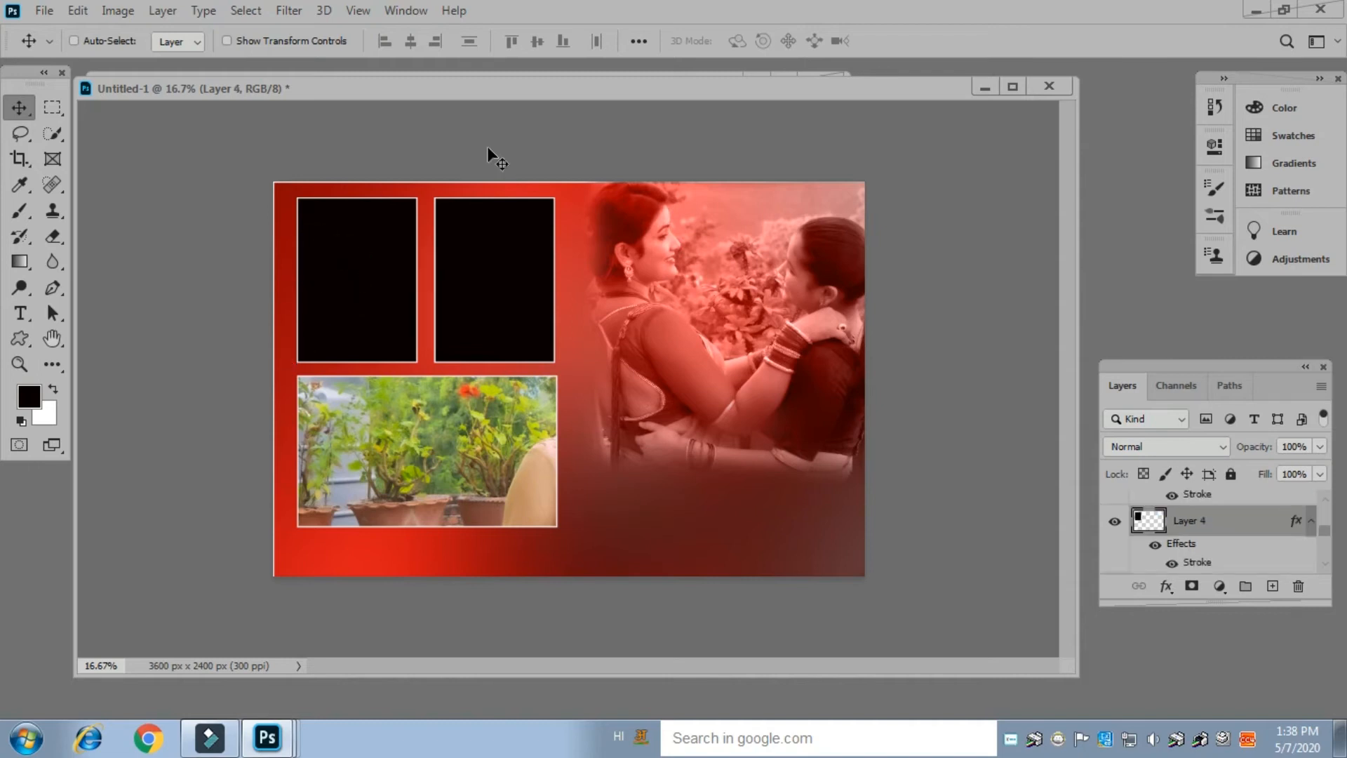
drag(438, 93, 547, 94)
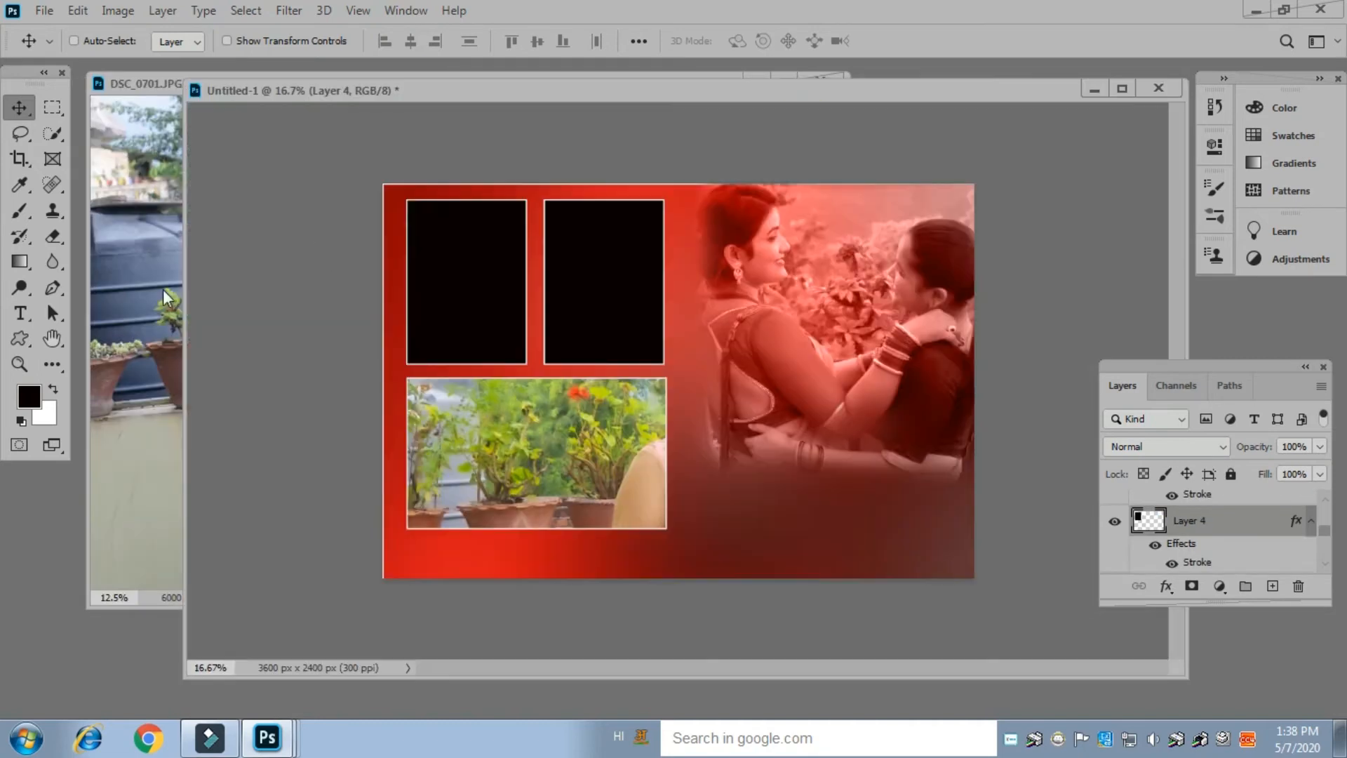
click(140, 285)
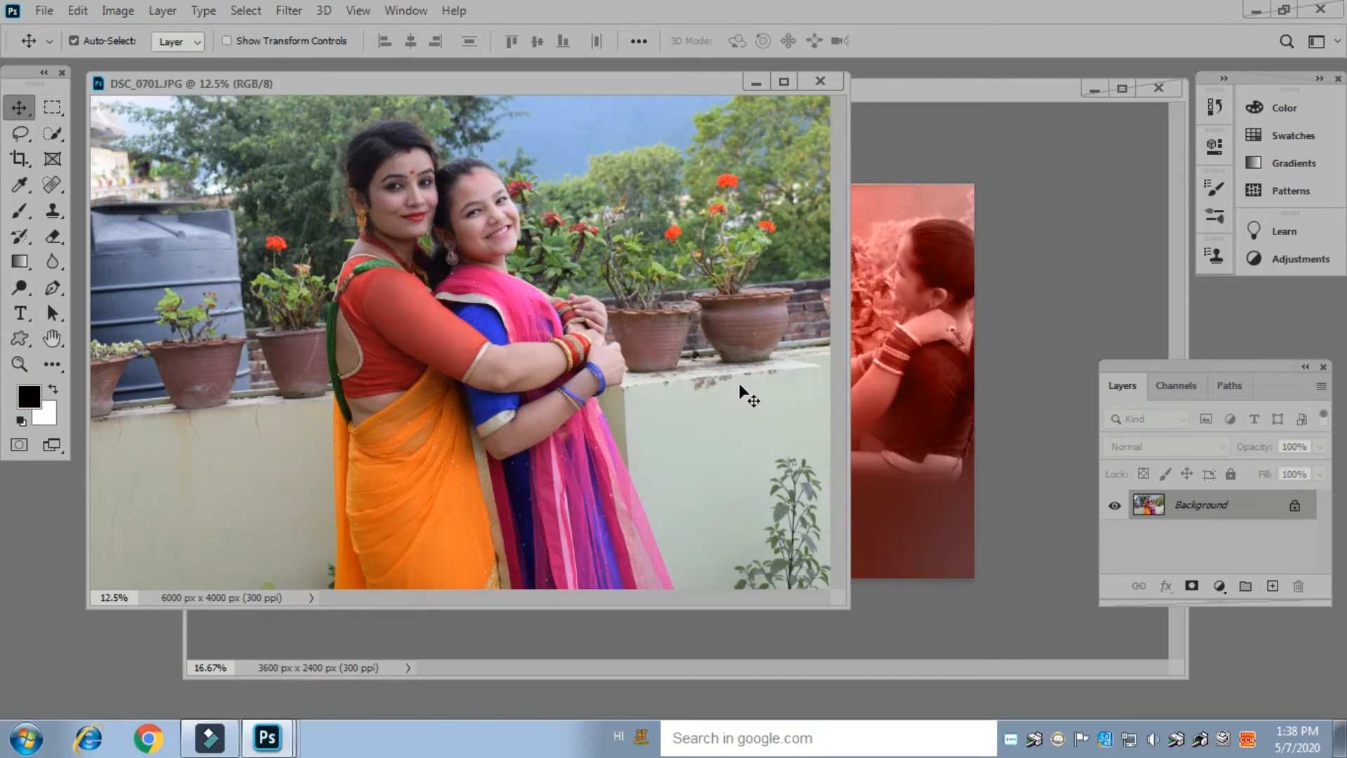
key(ctrl+a)
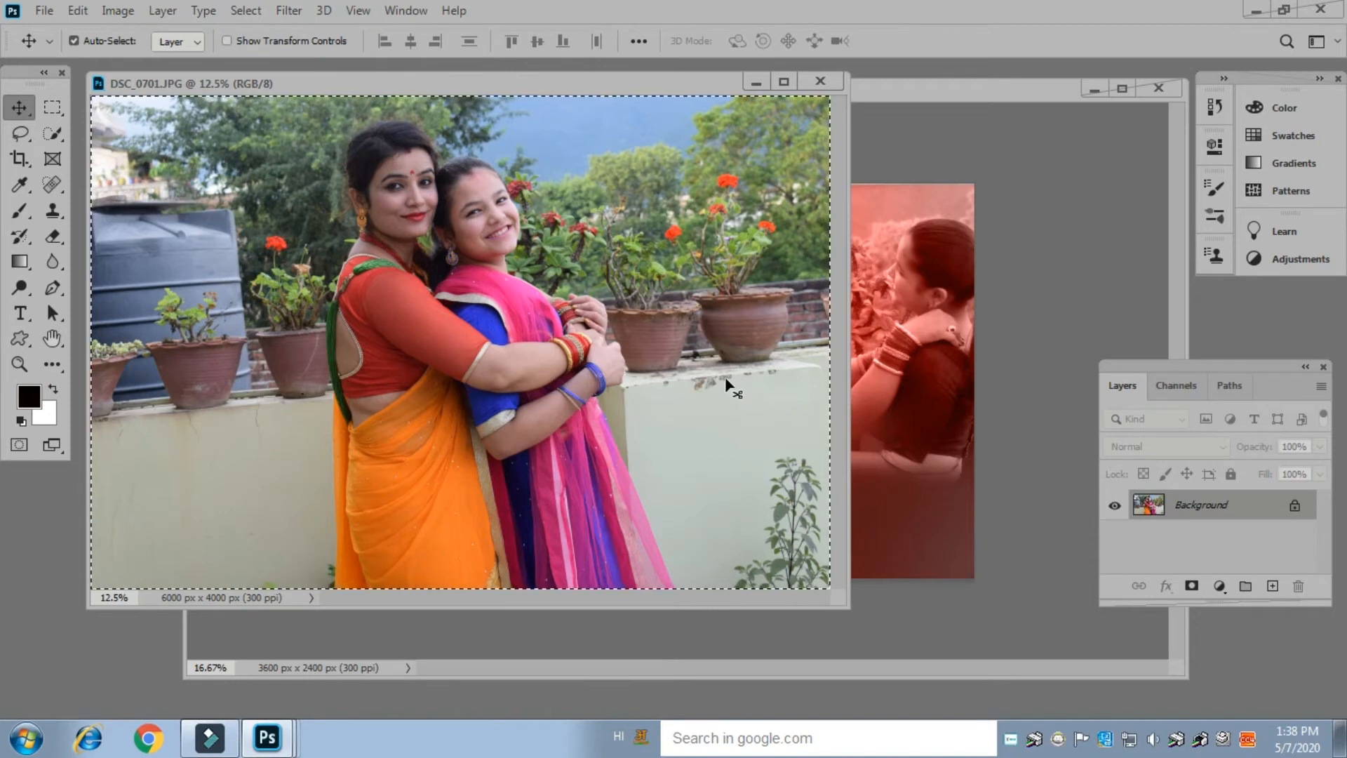
key(ctrl+c)
key(ctrl+w)
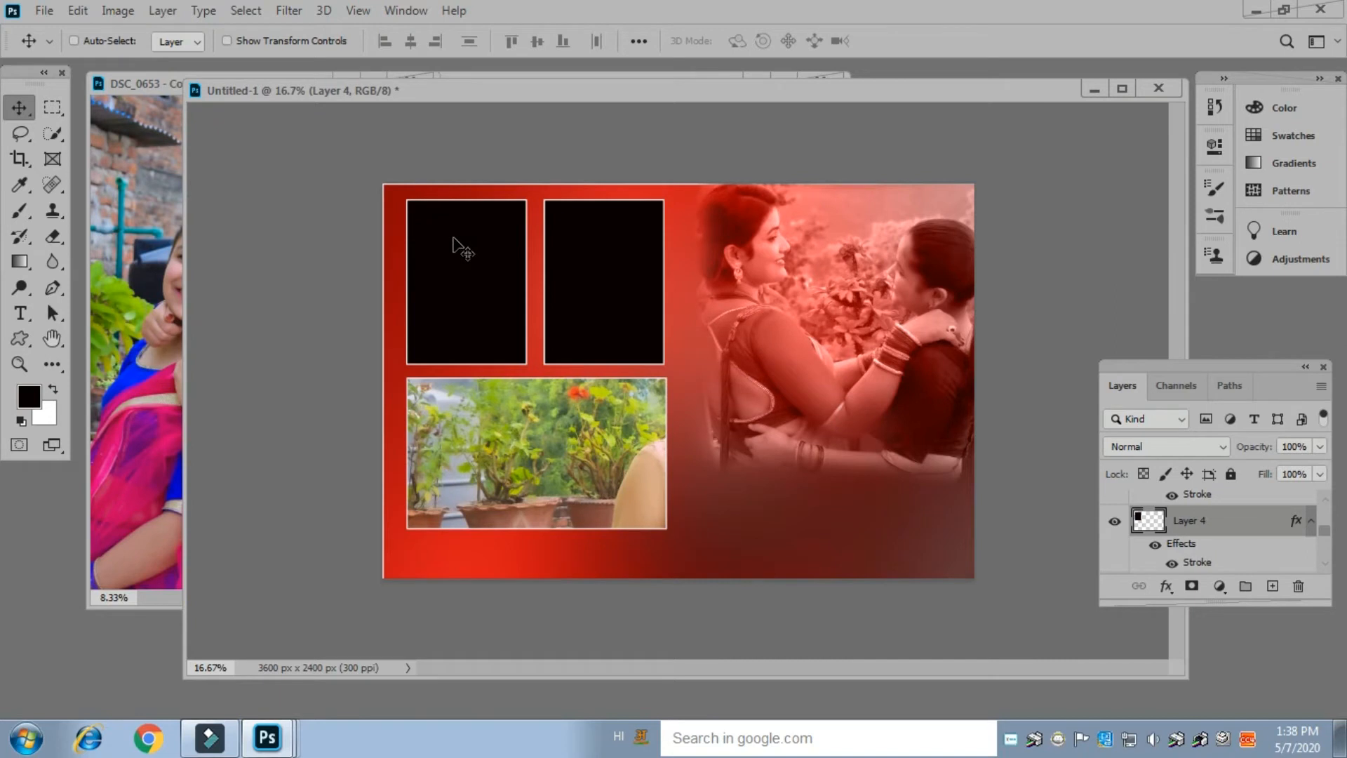
key(ctrl+v)
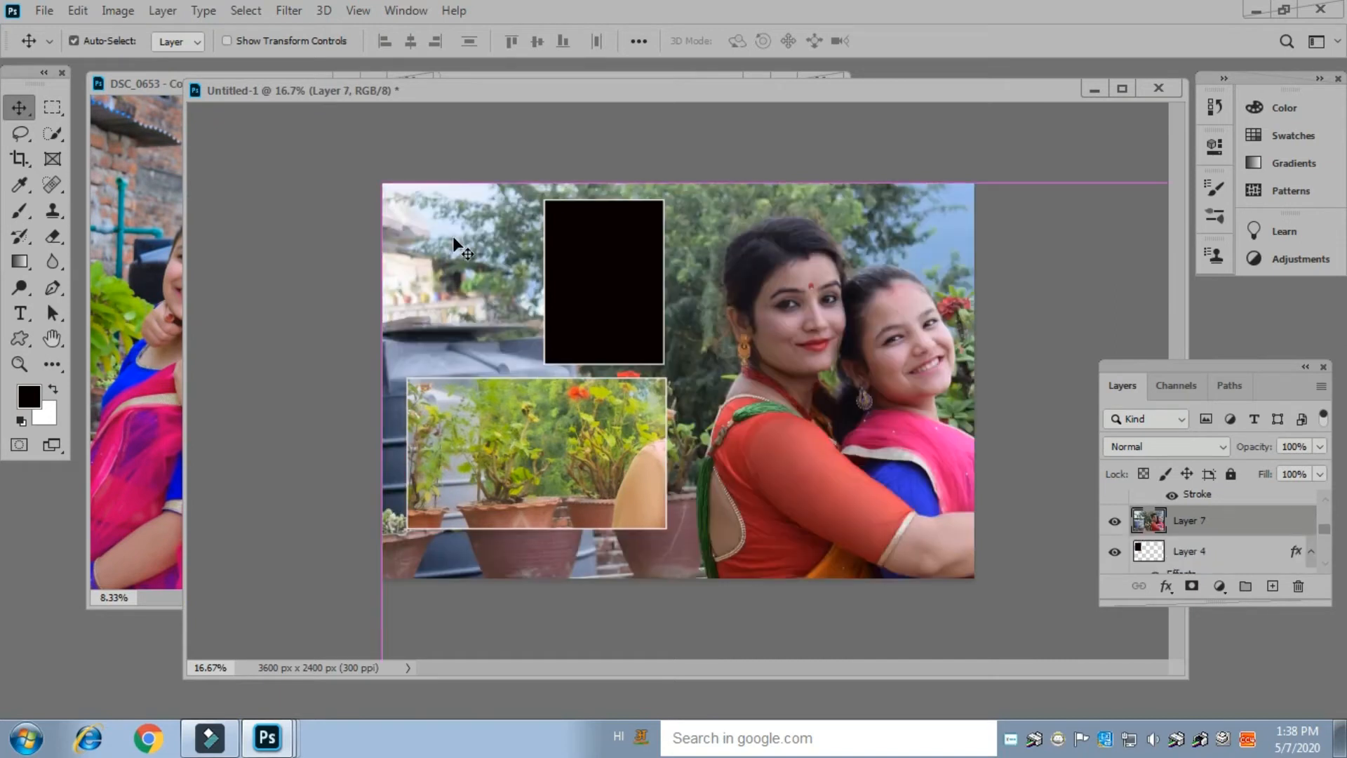
key(ctrl+alt+g)
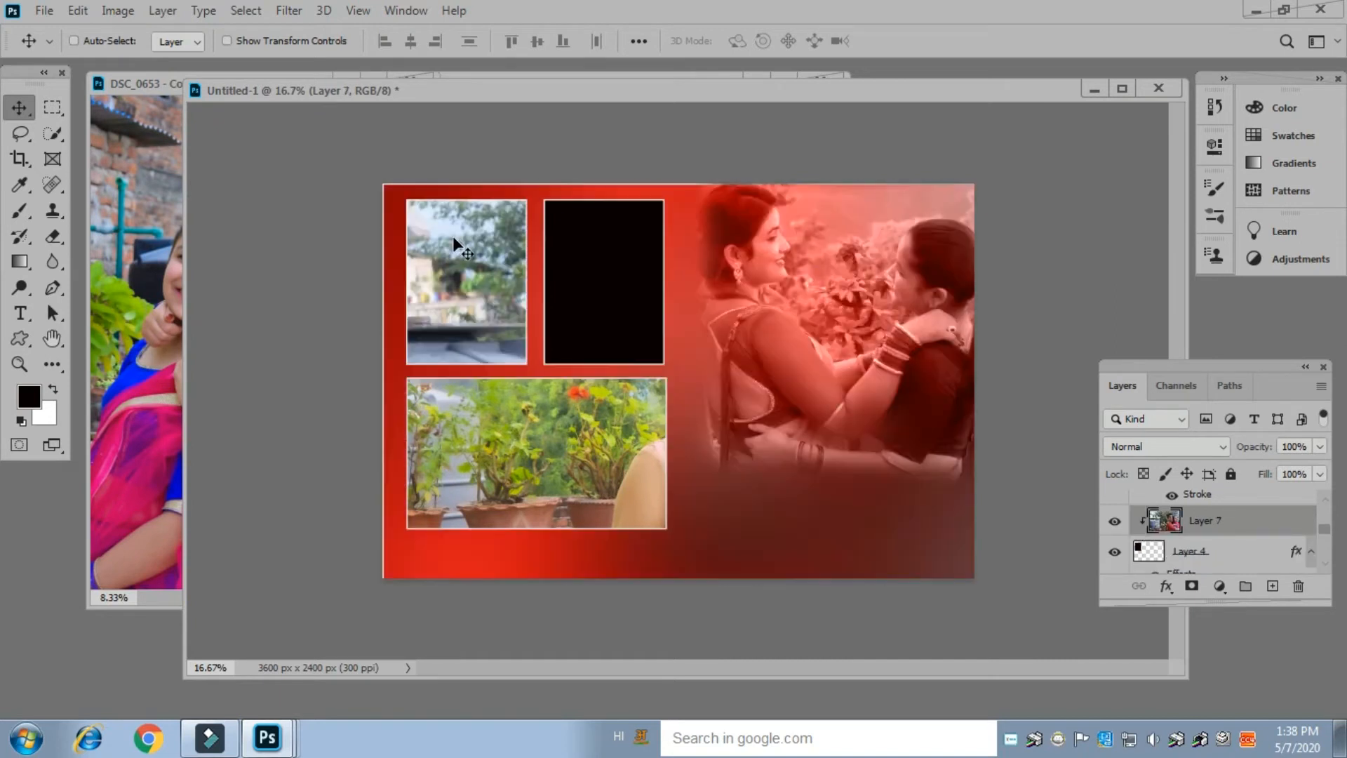
Copy the whole DSC_0653 - Copy photo, close its file, and paste it clipped to the second upright black rectangle, Layer 4 copy
right_click(602, 256)
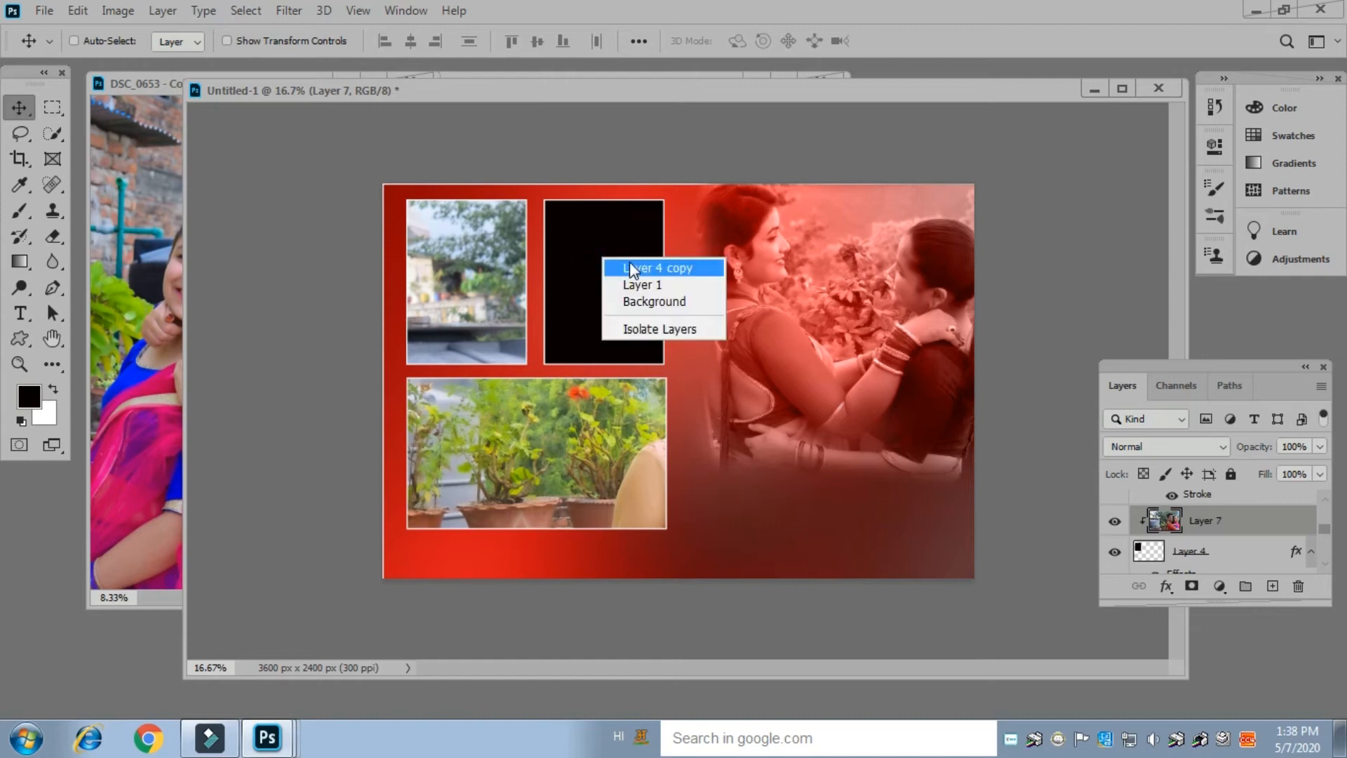
click(631, 268)
key(ctrl)
key(ctrl+a)
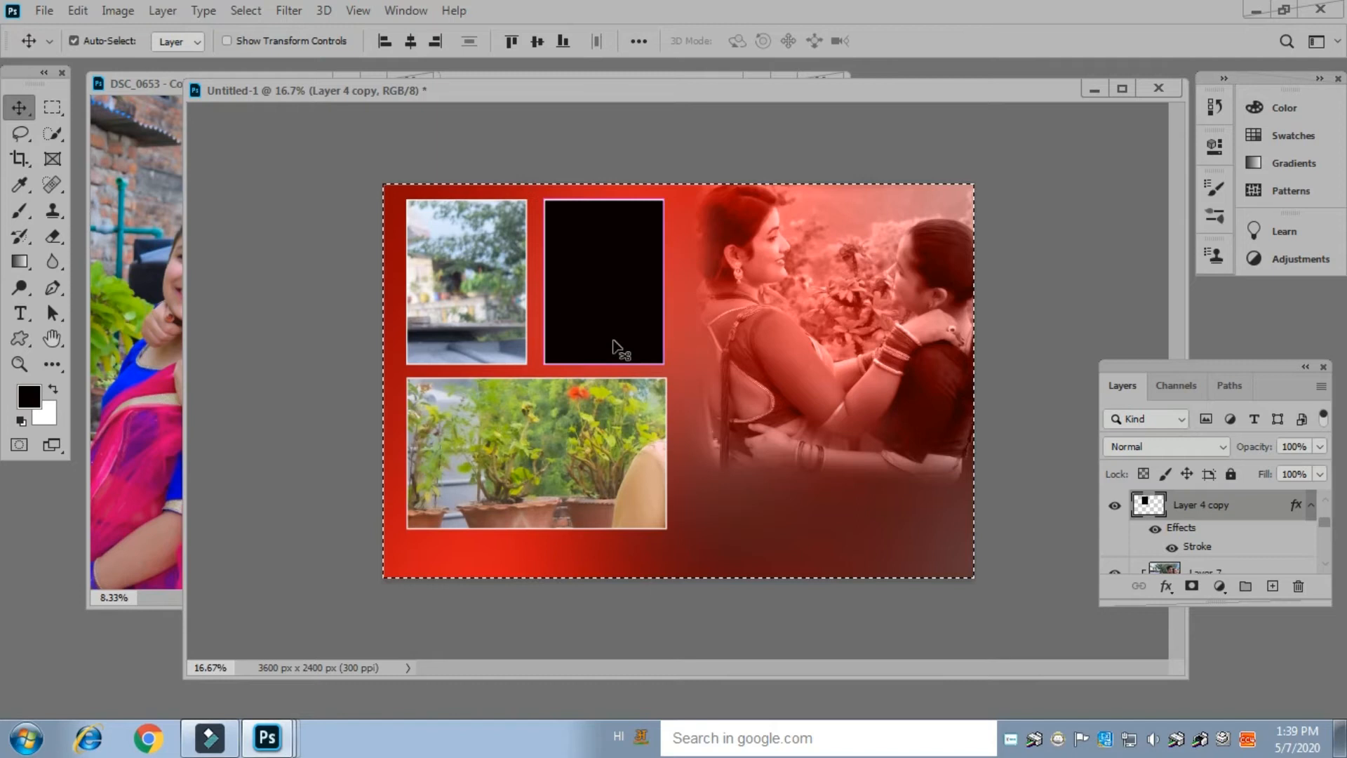
key(ctrl+d)
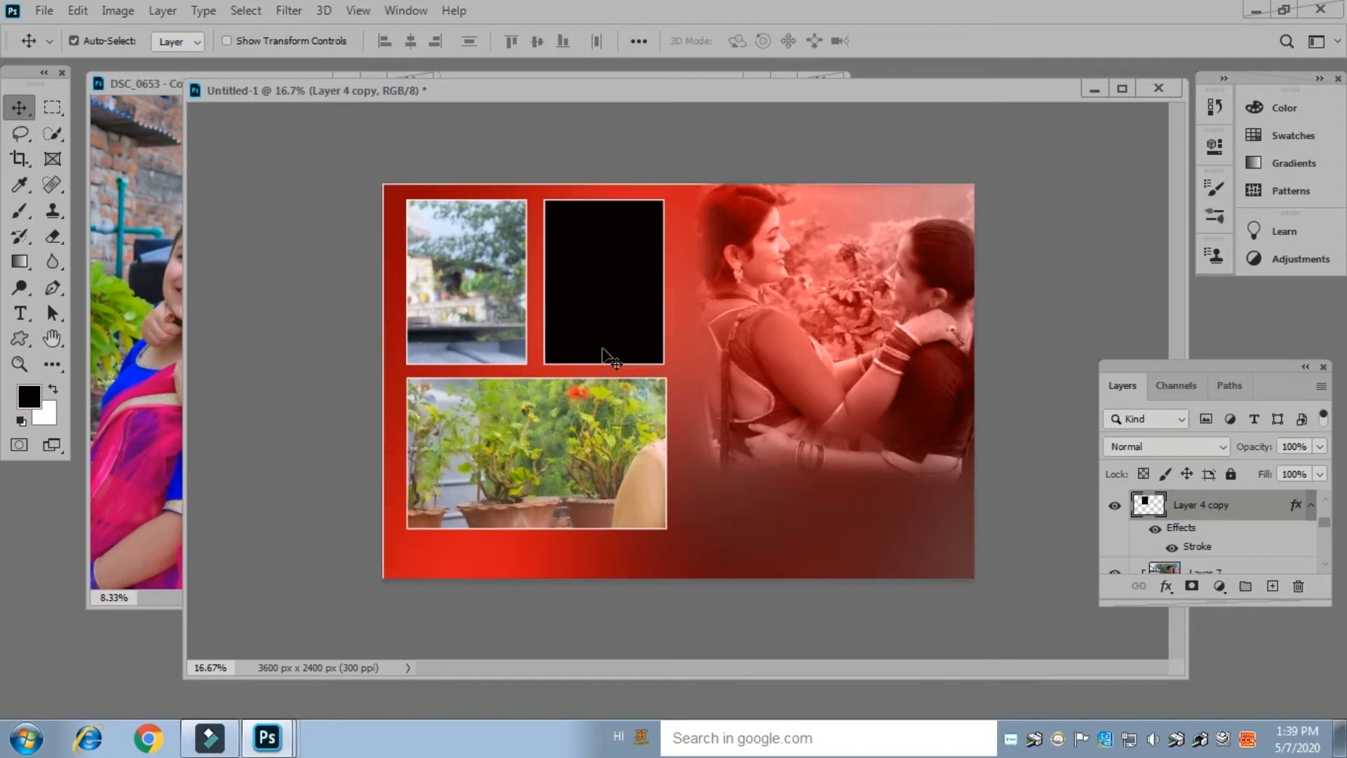
right_click(603, 291)
click(616, 292)
click(139, 230)
key(ctrl+a)
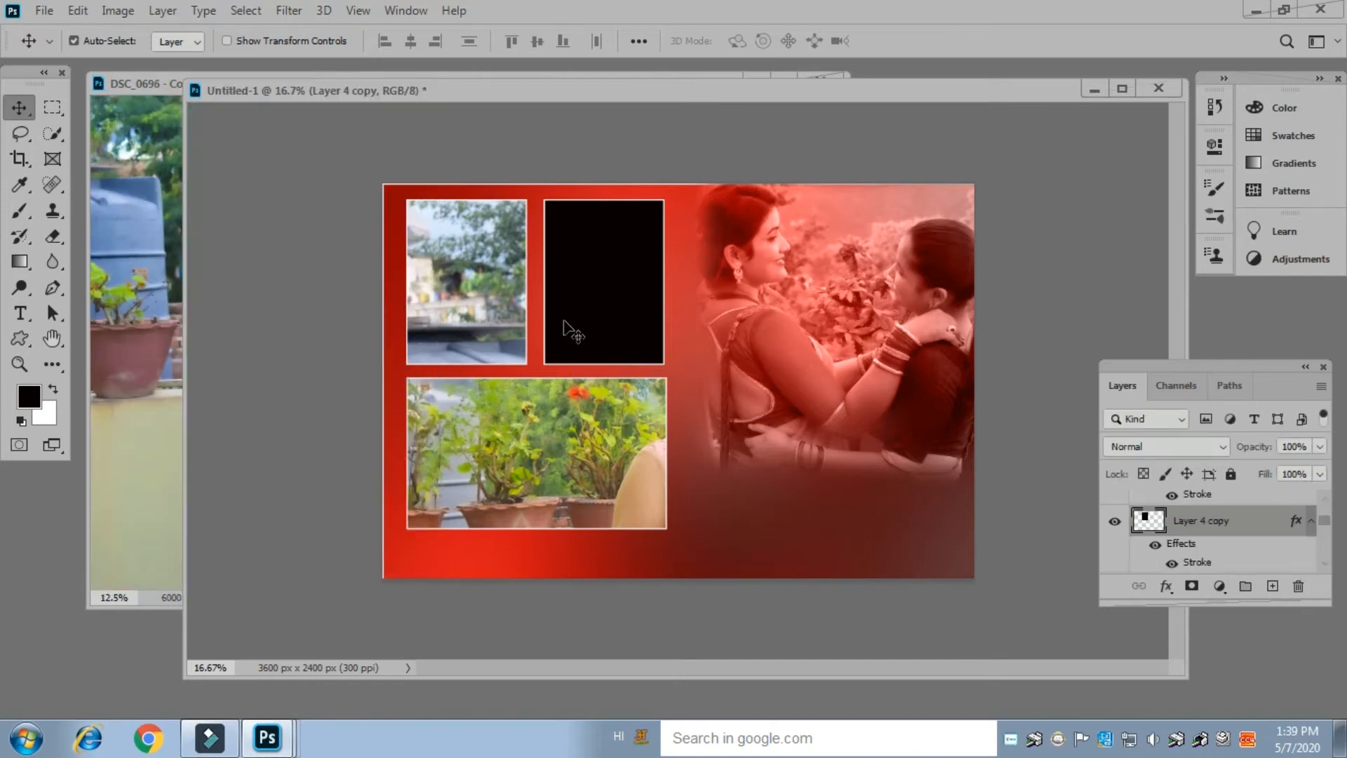
key(ctrl+v)
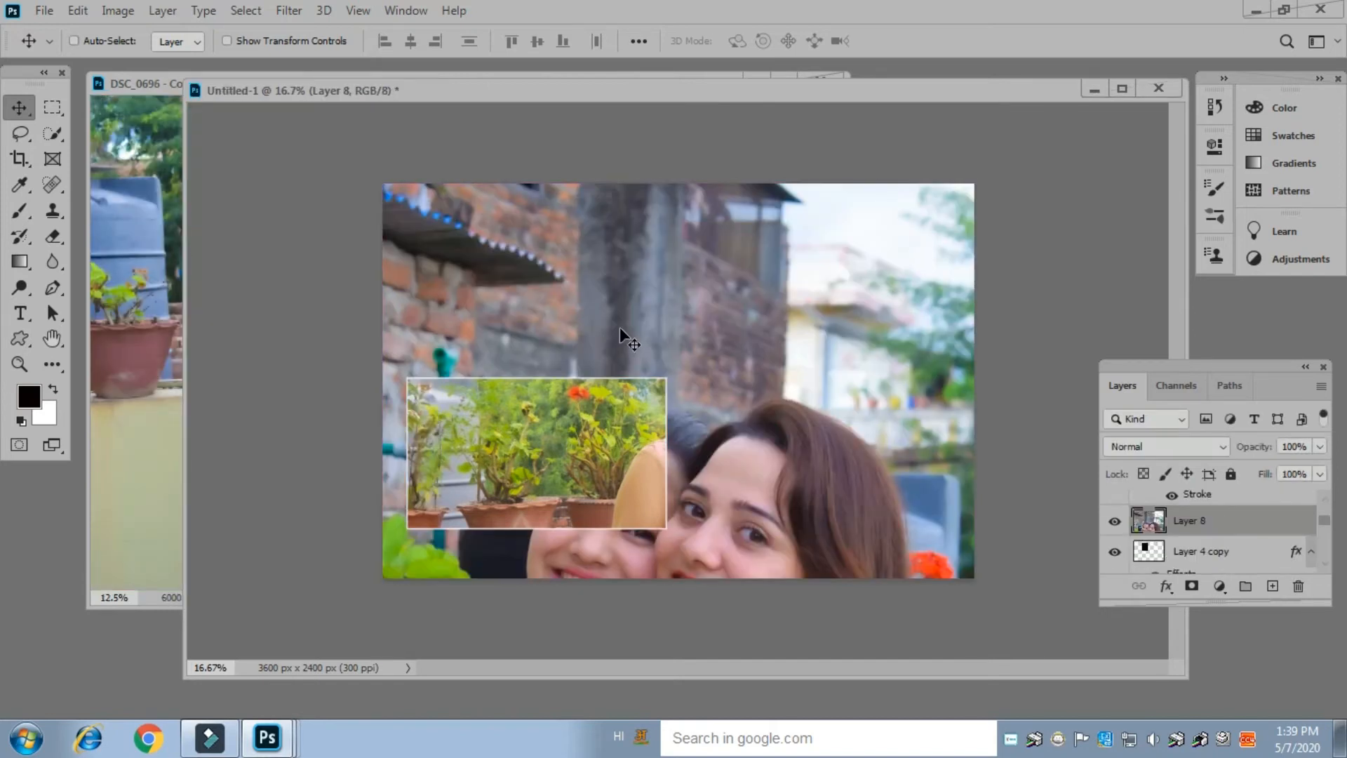
key(ctrl+alt+g)
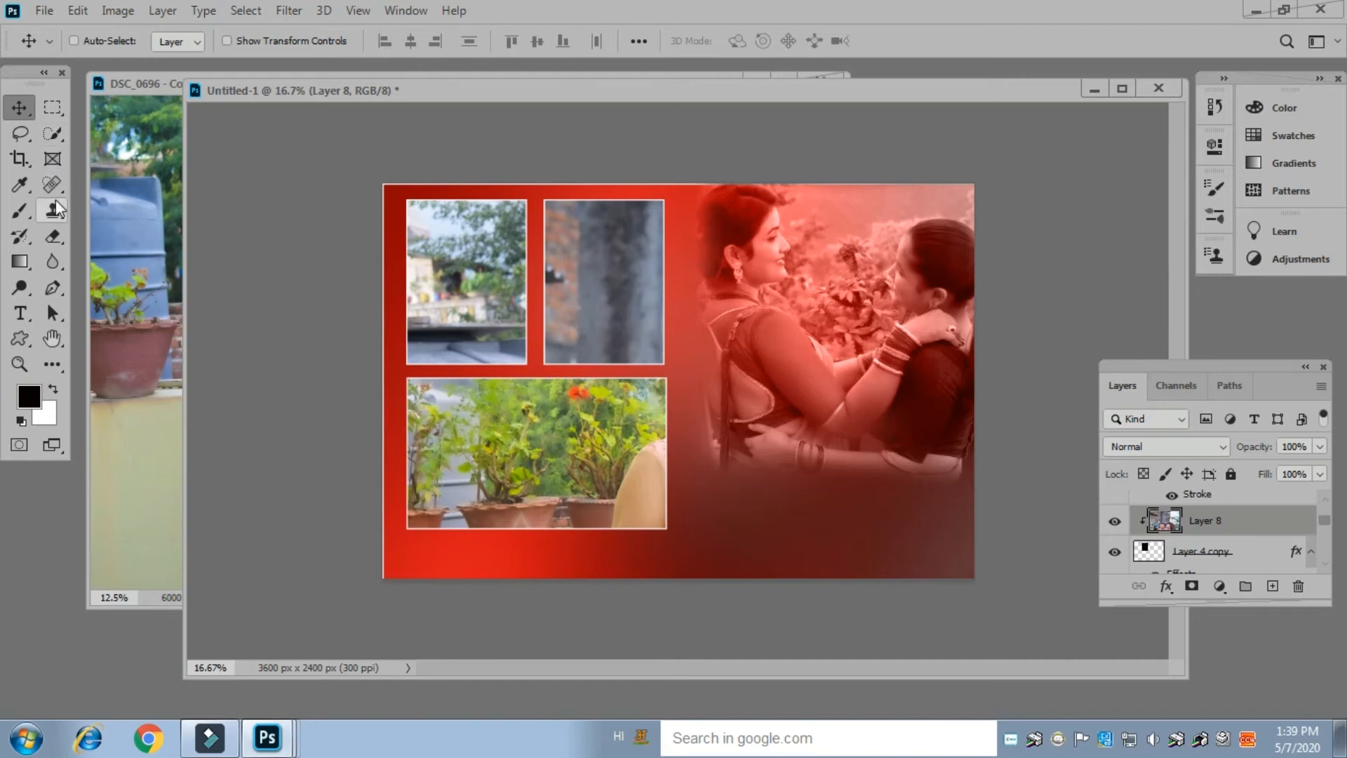
Scale the photo on Layer 8 to about 24.57% and position the two women inside the second upright frame
ctrl+click(426, 279)
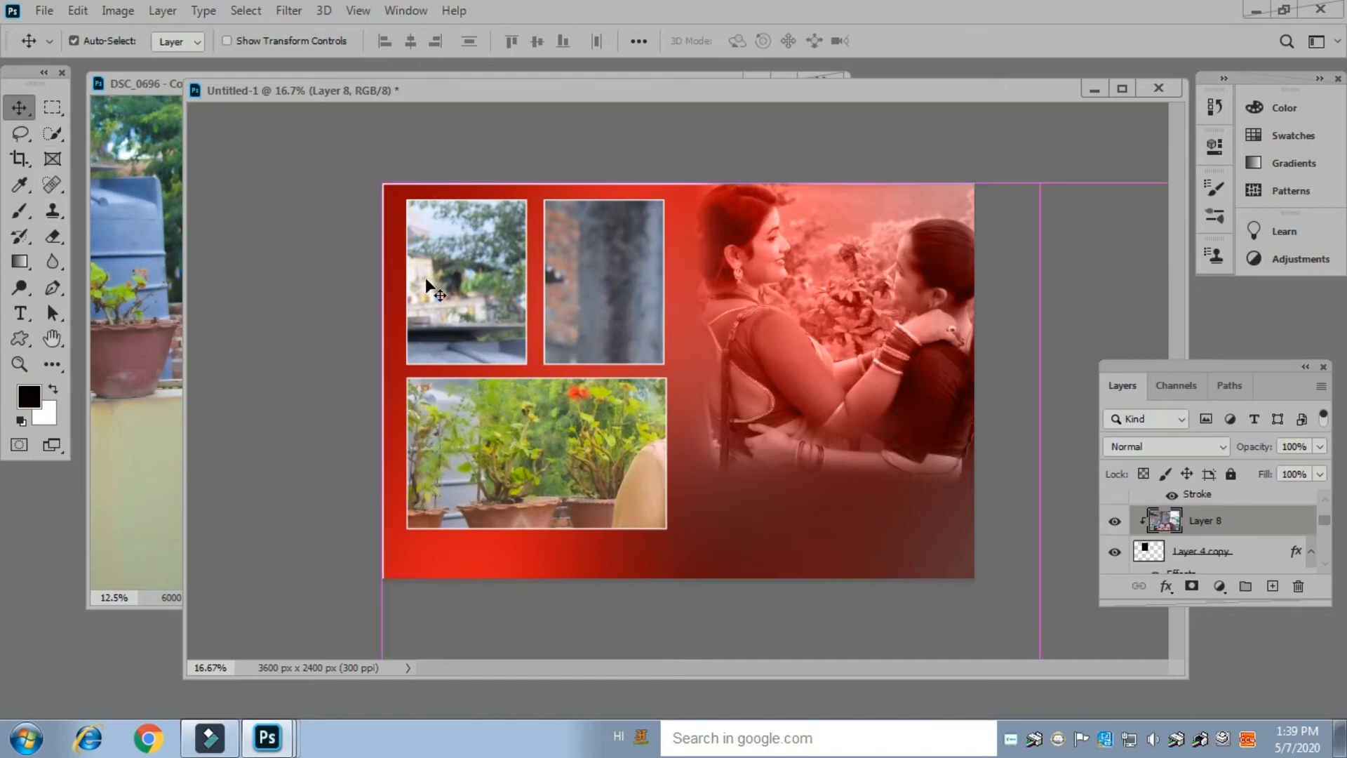
key(ctrl+t)
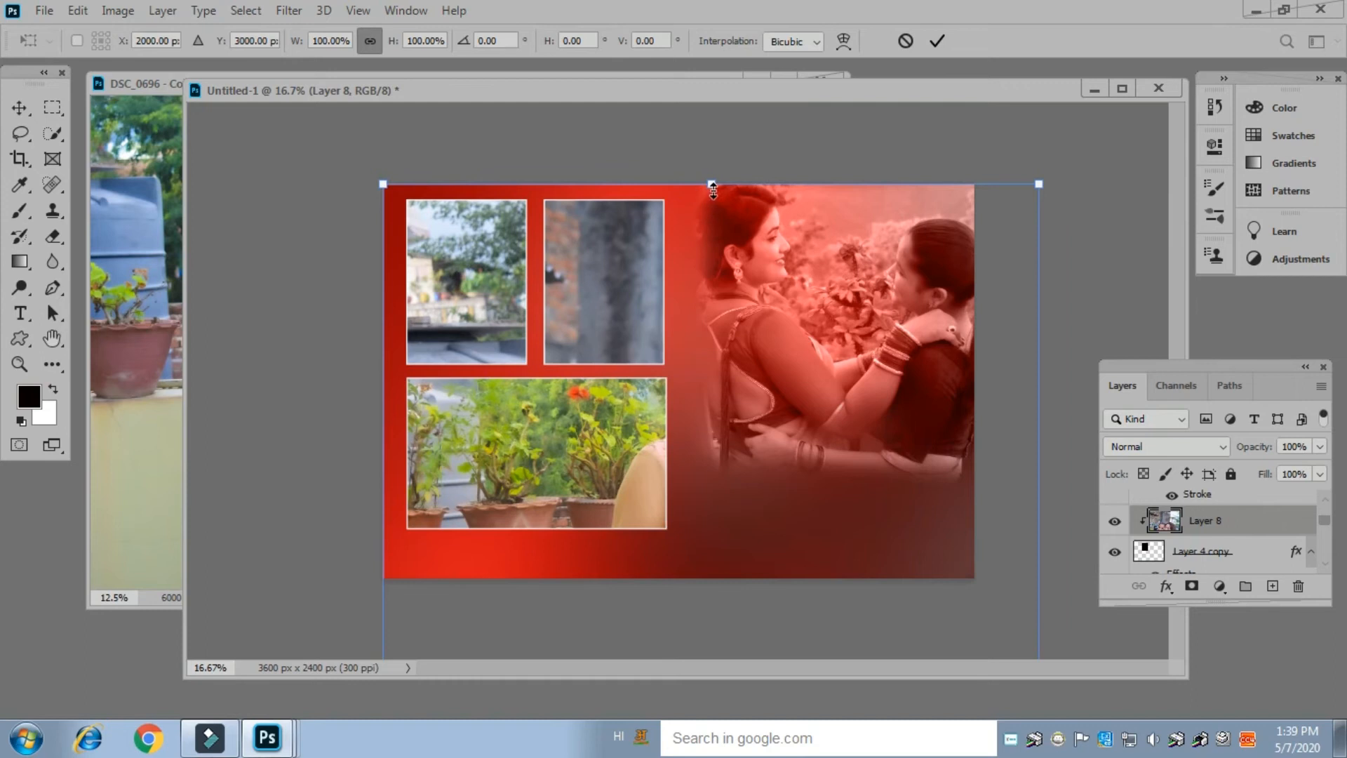
drag(708, 186, 712, 579)
drag(704, 630, 625, 162)
drag(625, 117, 616, 219)
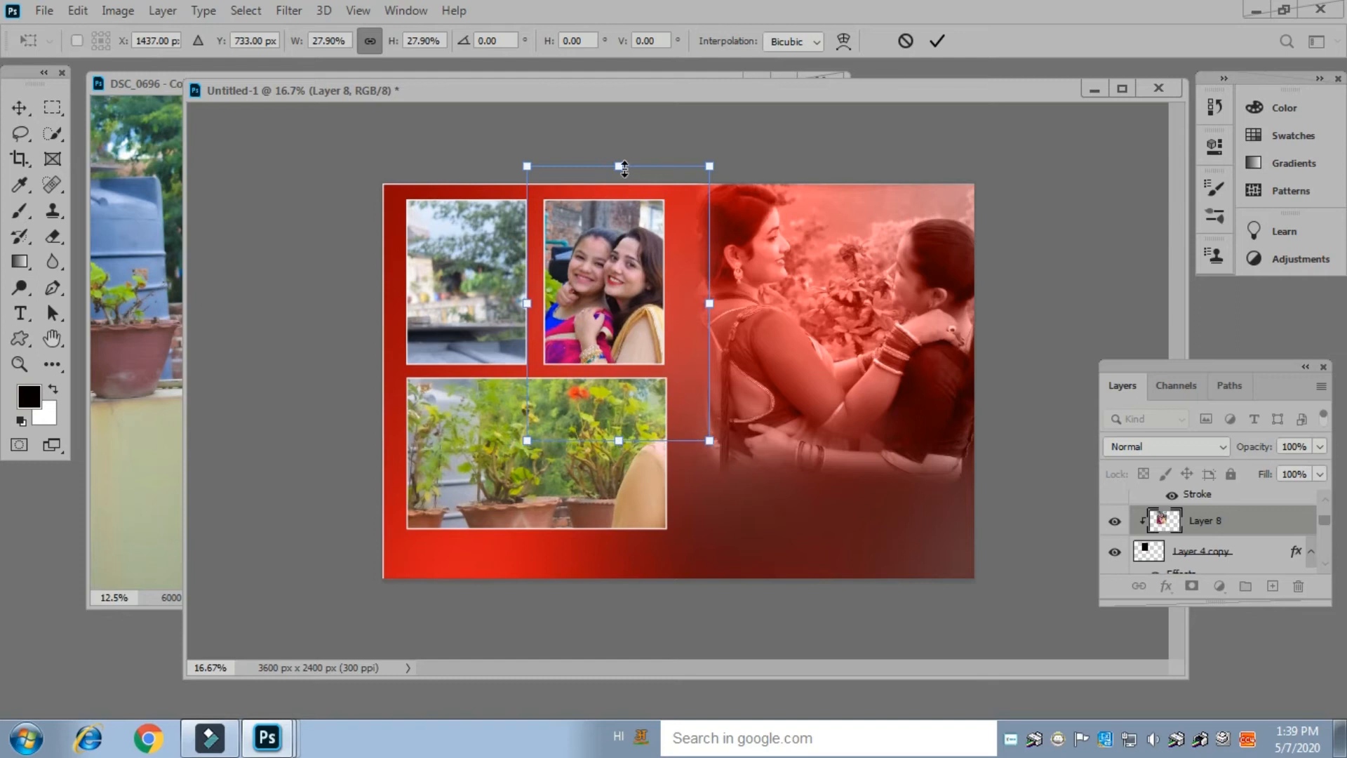
drag(624, 173, 618, 206)
drag(594, 317, 581, 287)
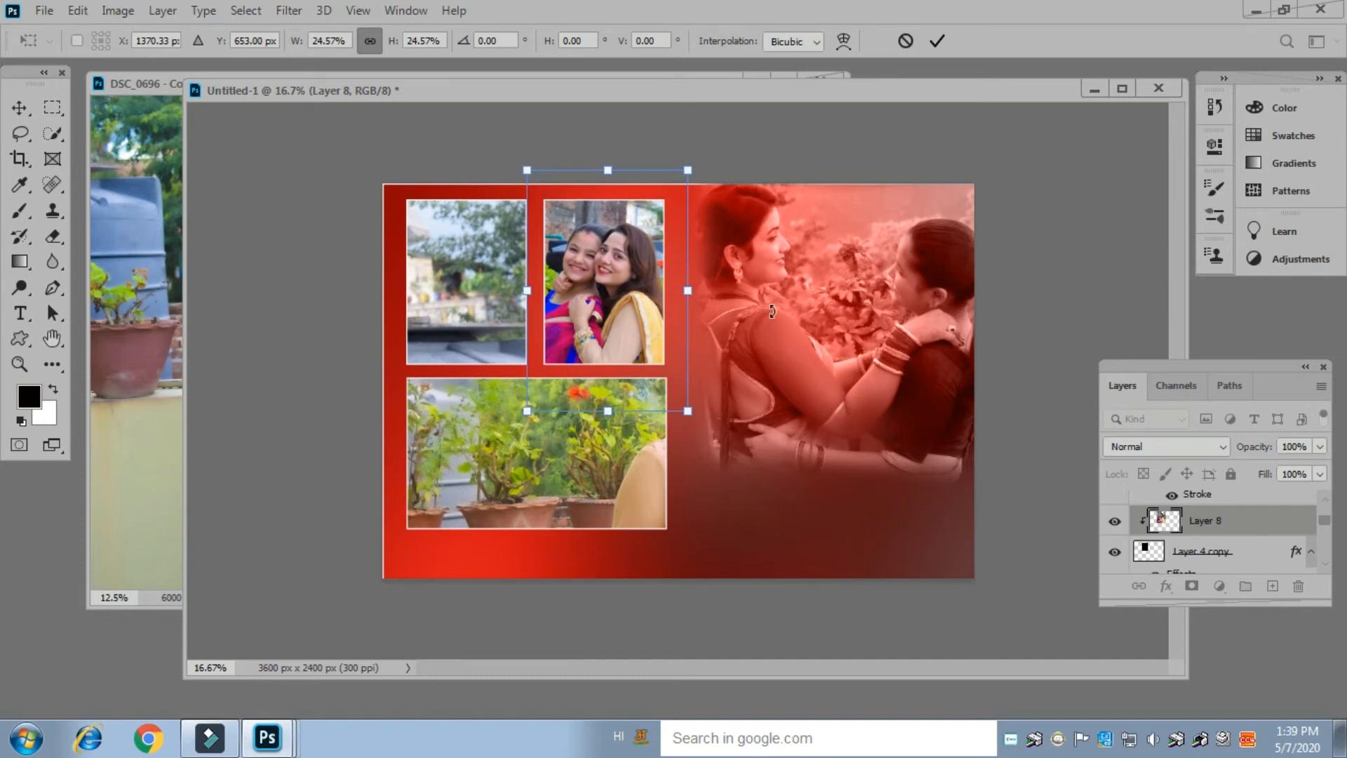
key(Return)
Scale the photo on Layer 7 to about 35.05%, rotate it about 6.07° and center the pair in the first upright frame
right_click(451, 258)
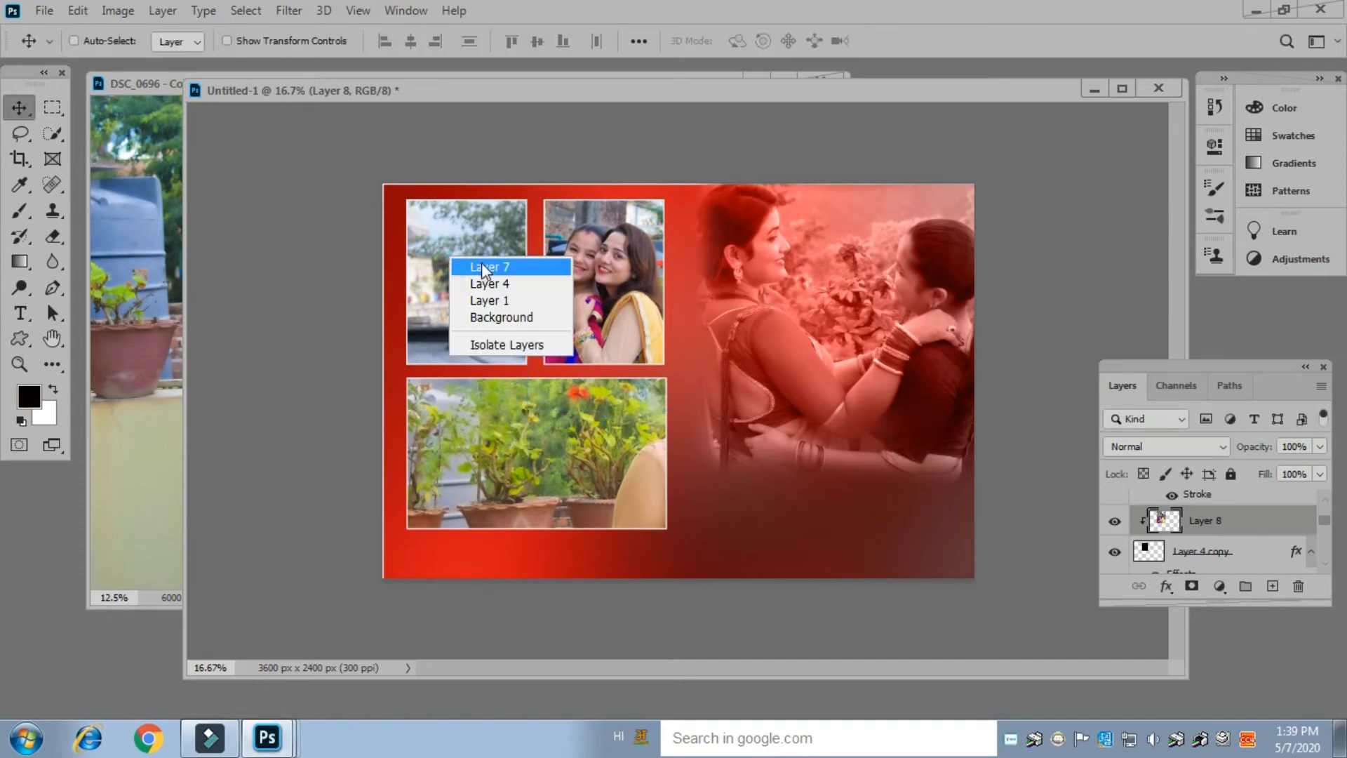
click(488, 267)
key(ctrl+t)
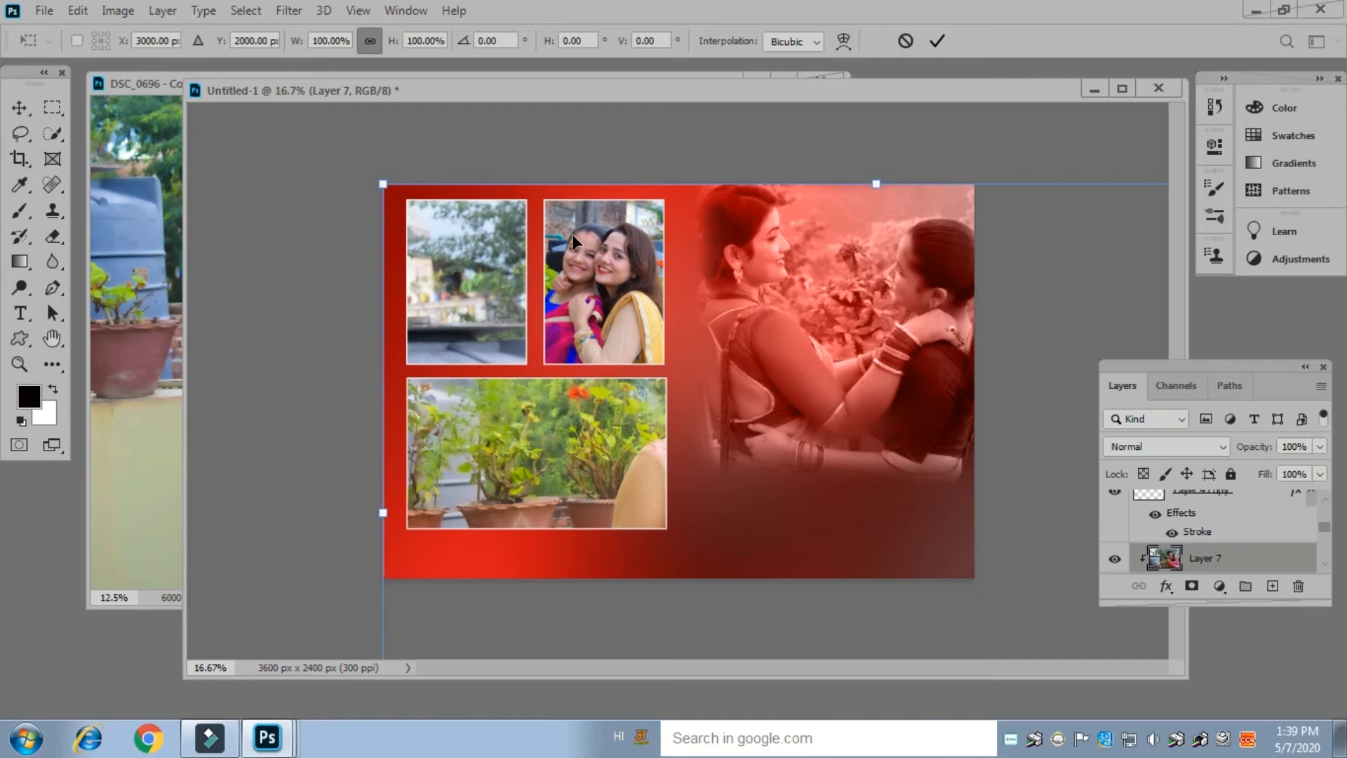
drag(875, 183, 482, 212)
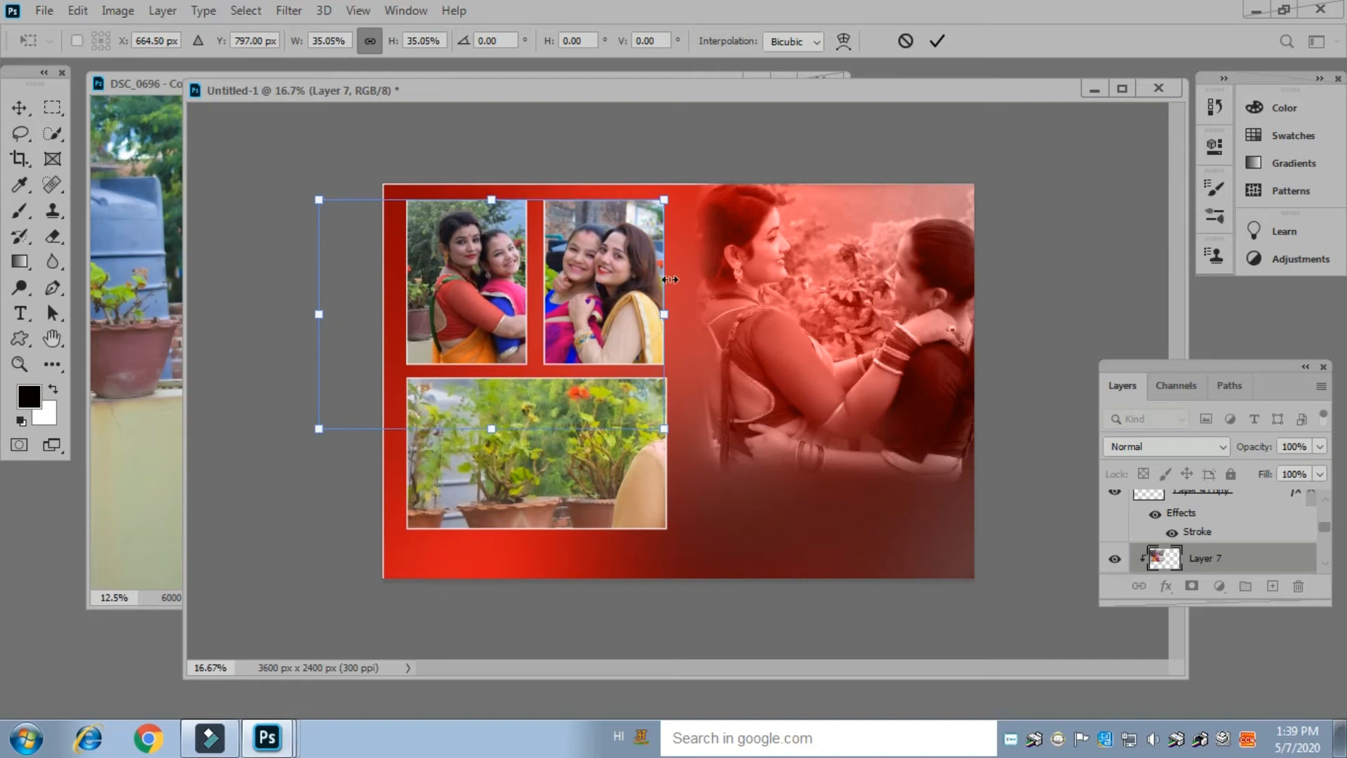
drag(704, 246, 707, 270)
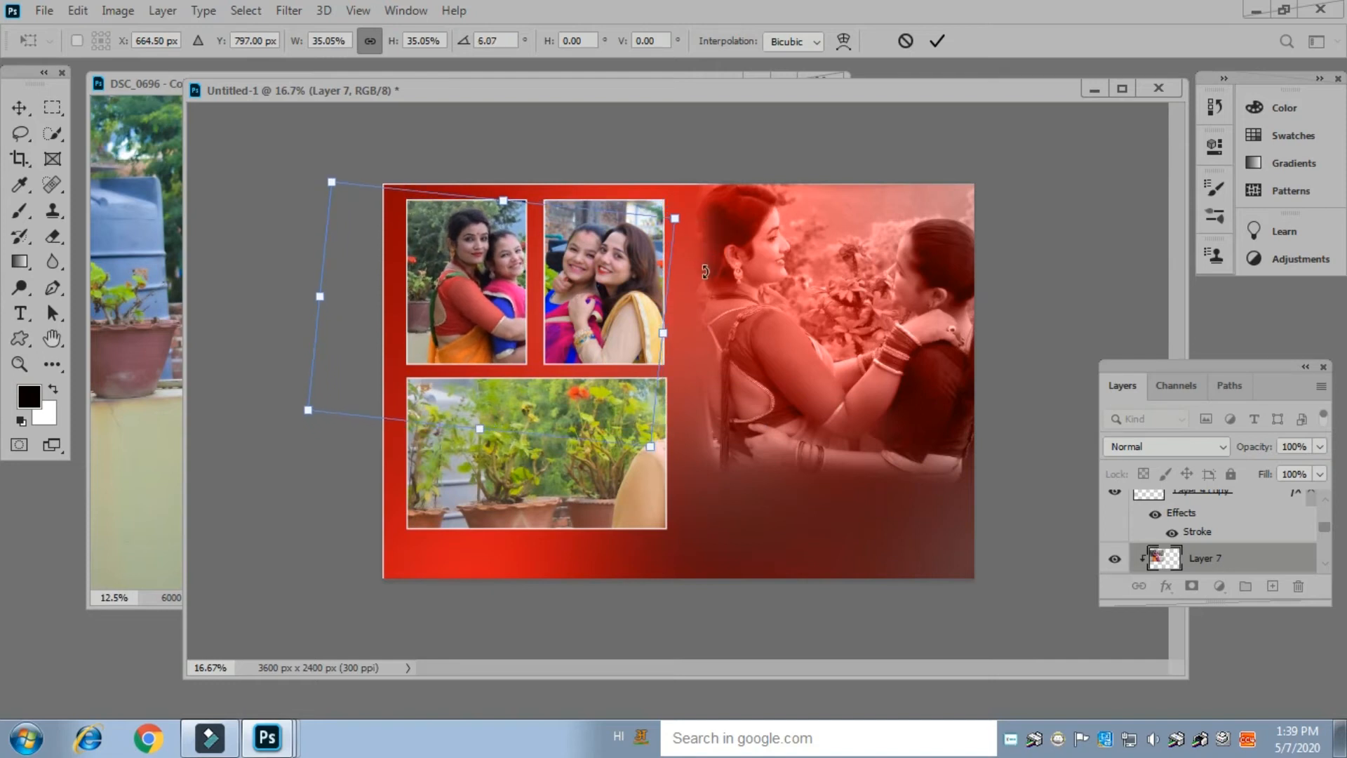
mouse_move(496, 302)
mouse_down()
mouse_move(472, 302)
mouse_move(480, 284)
mouse_up()
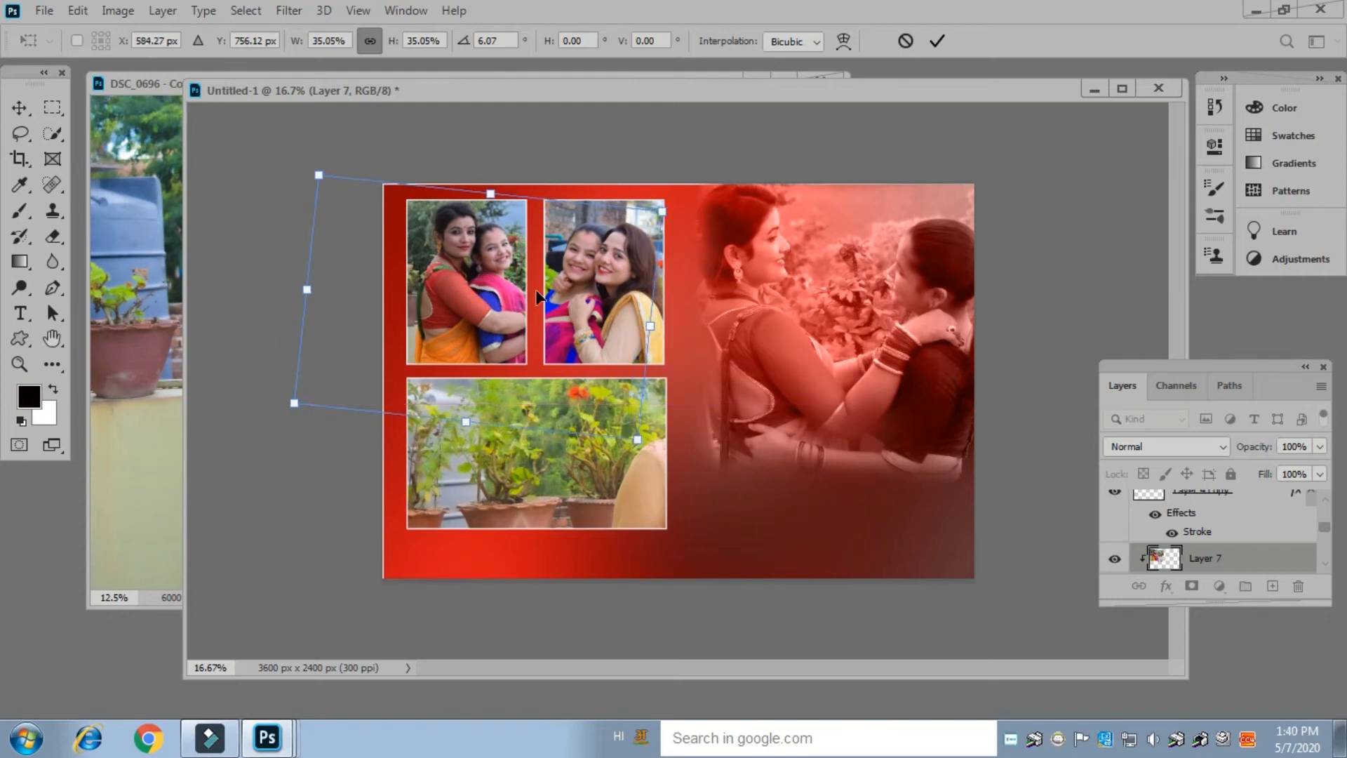
key(Return)
Scale the family photo on Layer 6 to about 29.27% and position it to fill the wide frame
right_click(501, 414)
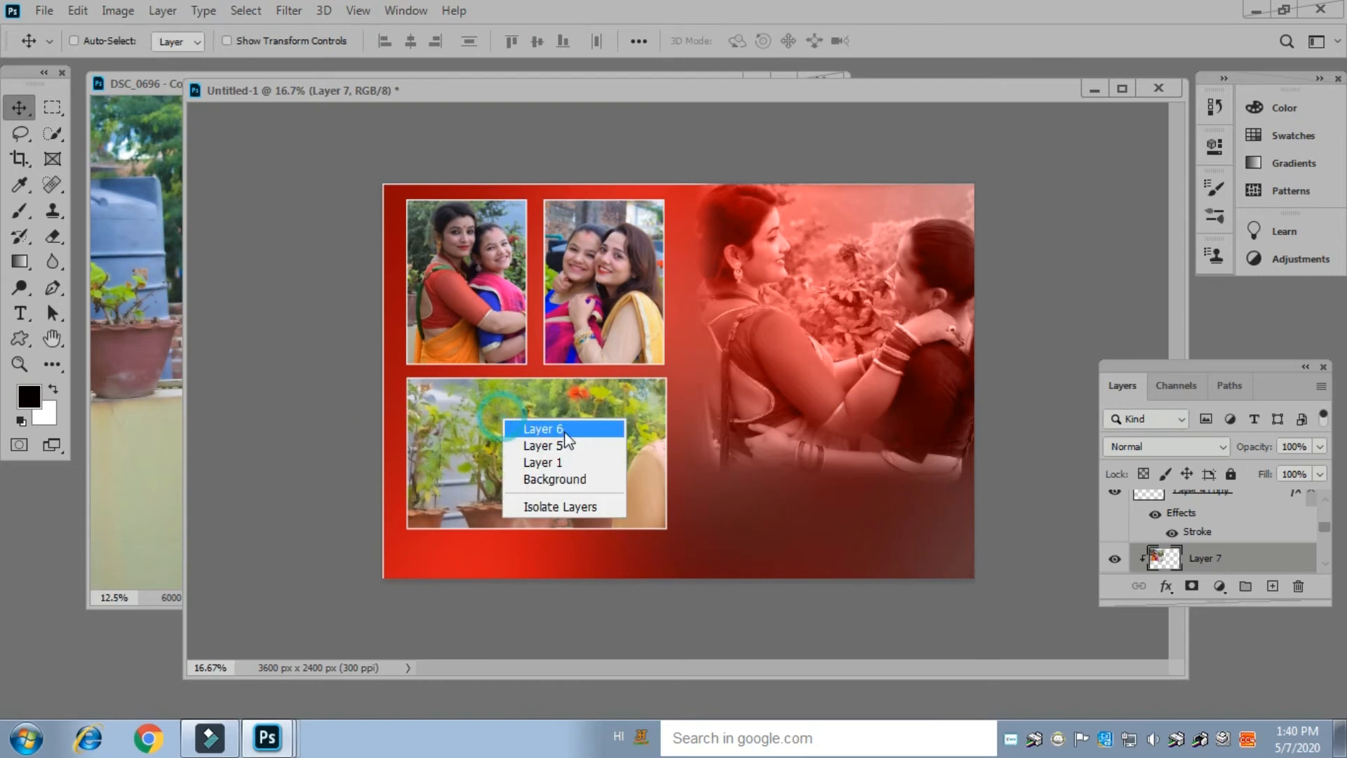
click(564, 430)
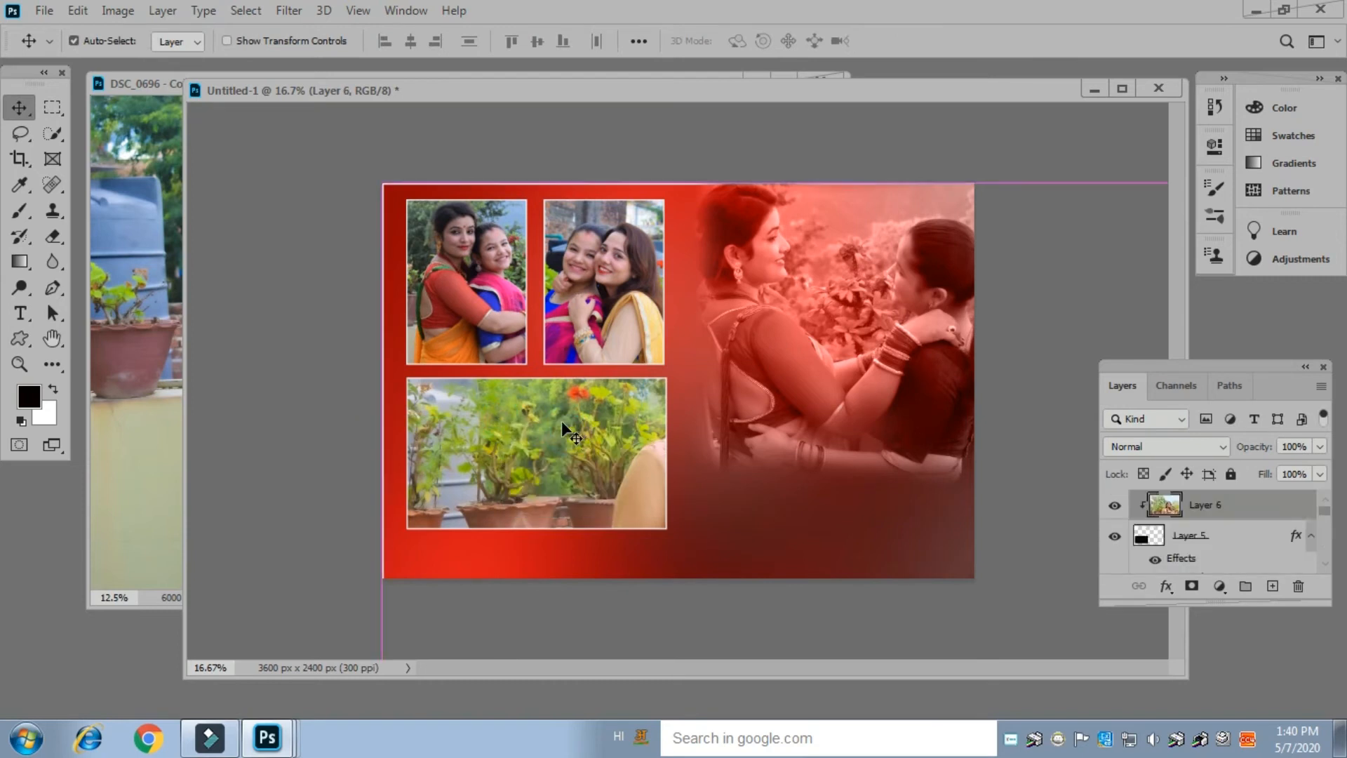
key(ctrl+t)
drag(876, 184, 874, 529)
drag(912, 593, 578, 377)
drag(539, 299, 526, 364)
drag(525, 439, 514, 424)
drag(528, 589, 528, 529)
drag(529, 346, 527, 355)
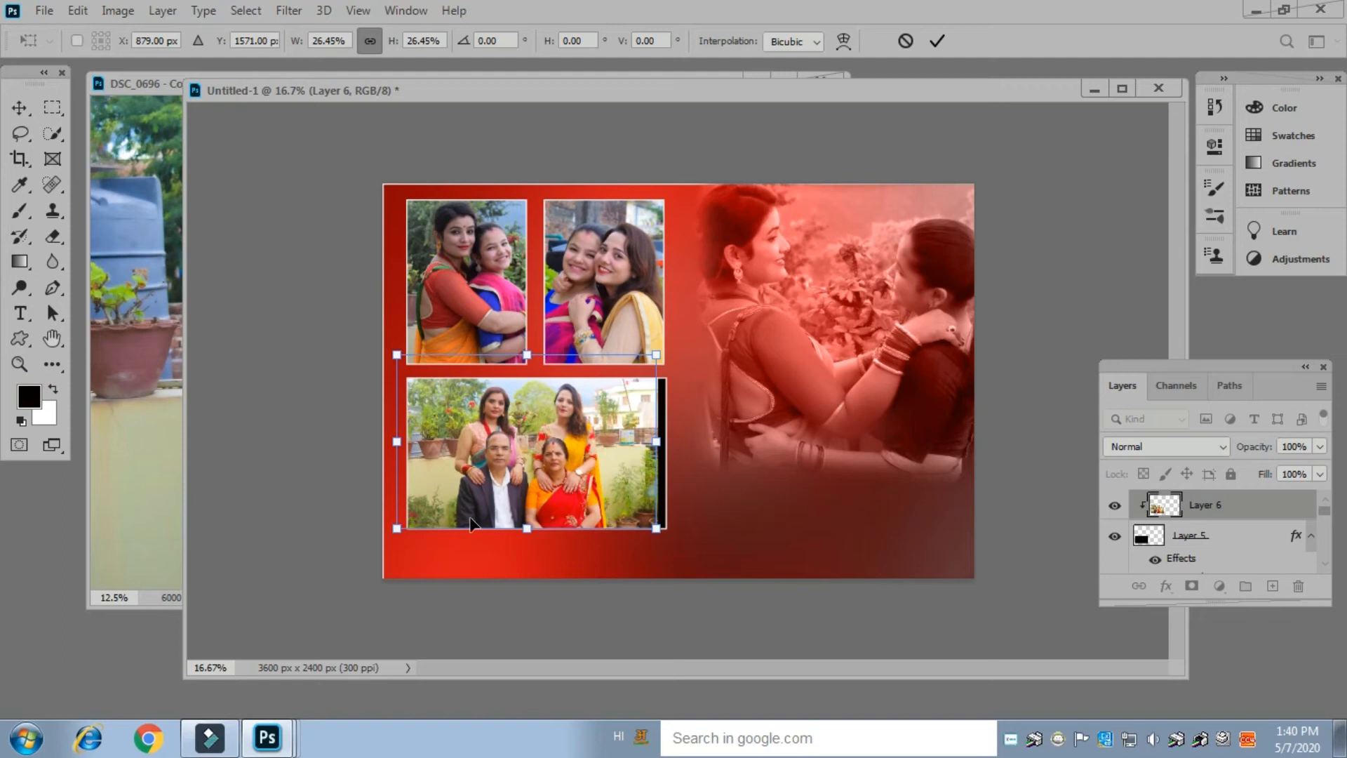
drag(650, 533, 675, 554)
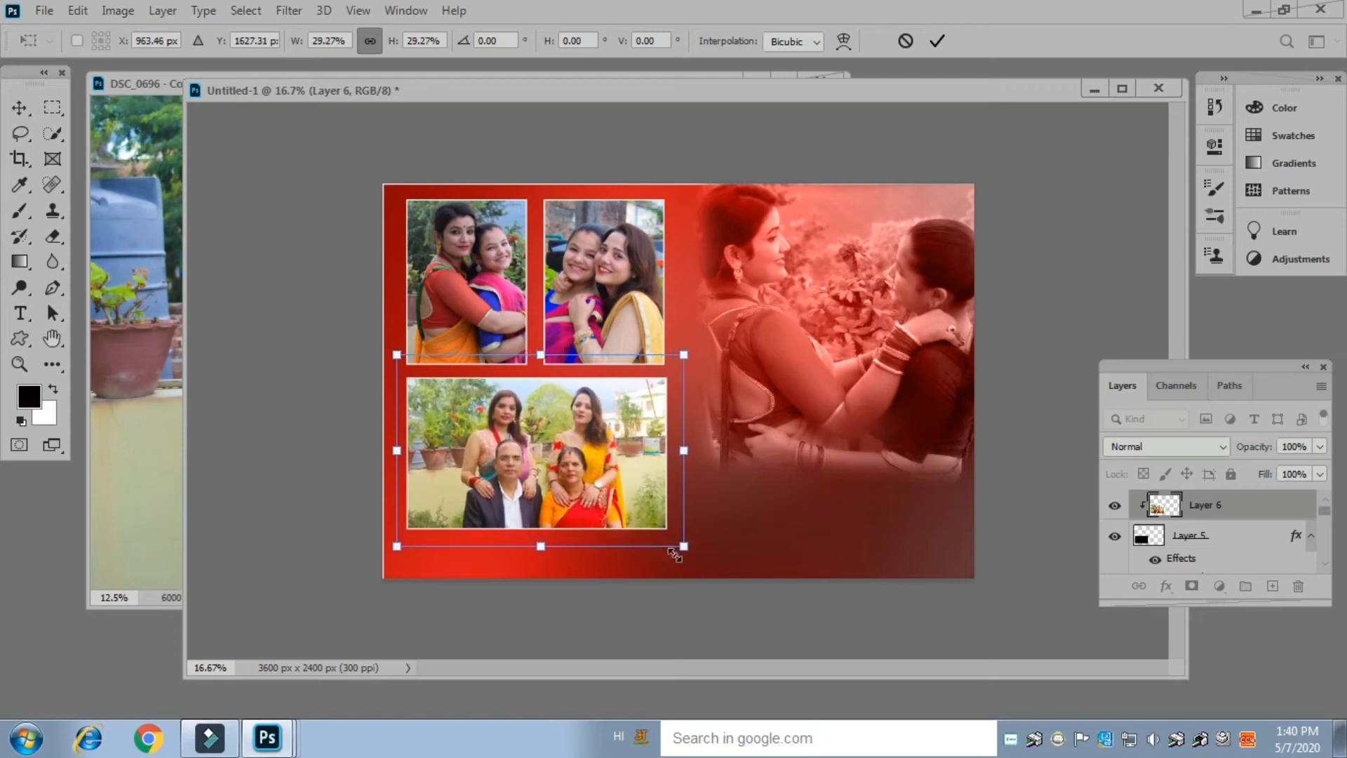
key(Return)
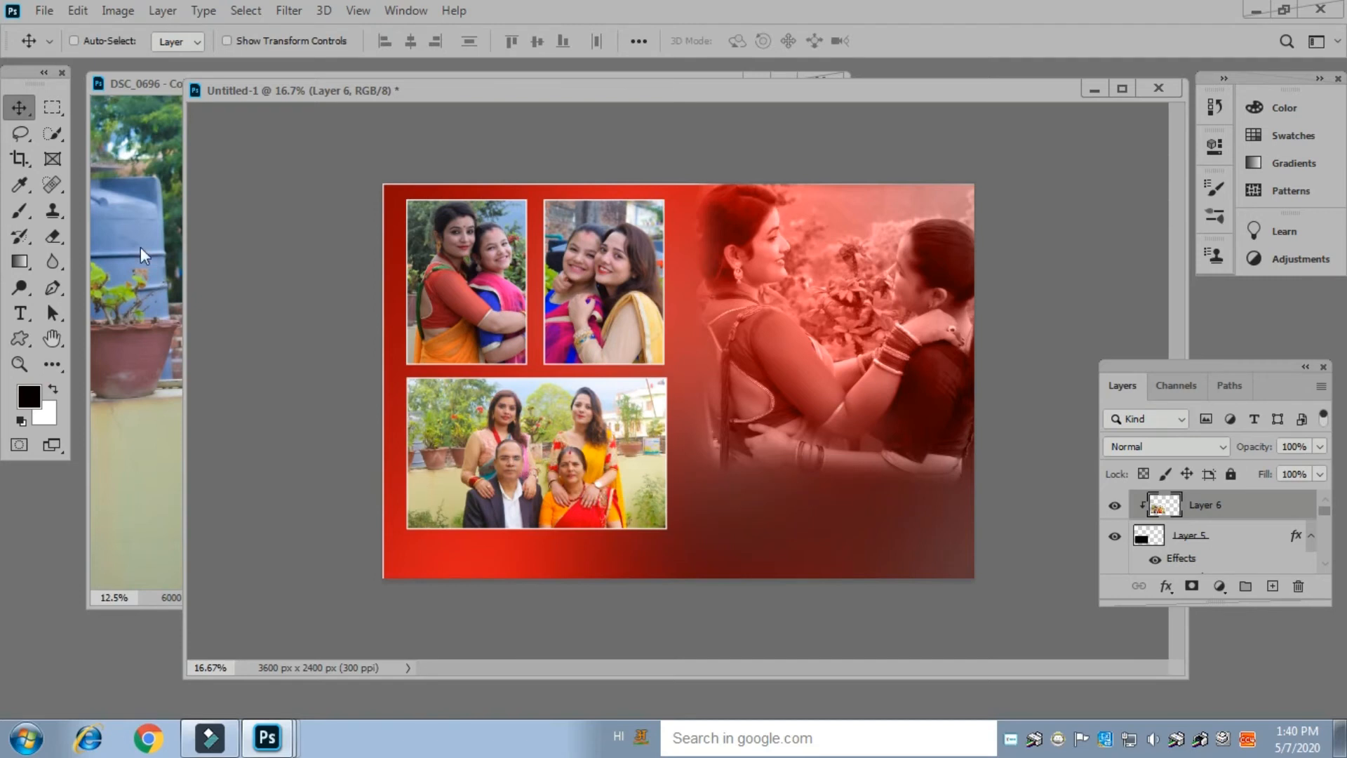
Open DG (29) from the TEXT folder on Local Disk (D:) and copy its Special Moments text graphic into the composition below the portrait
double_click(56, 512)
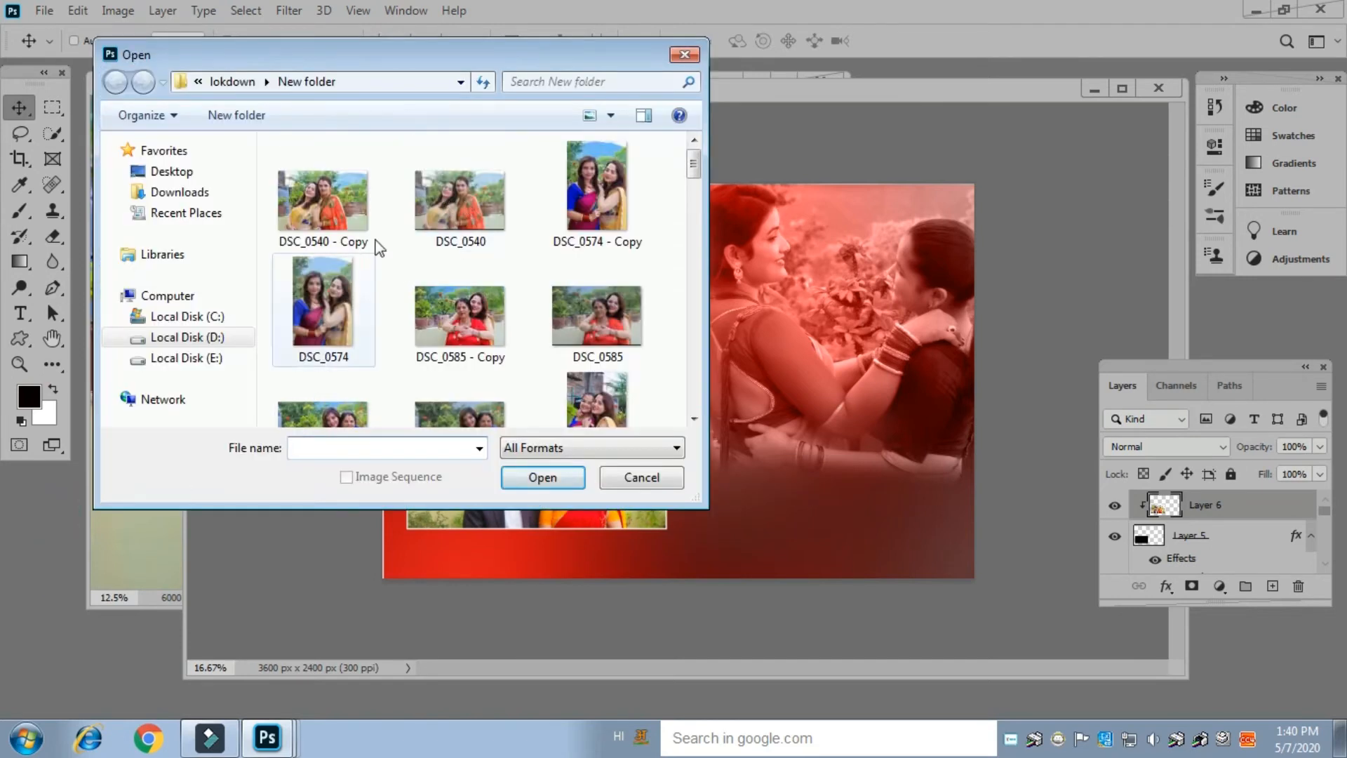
click(351, 82)
click(203, 339)
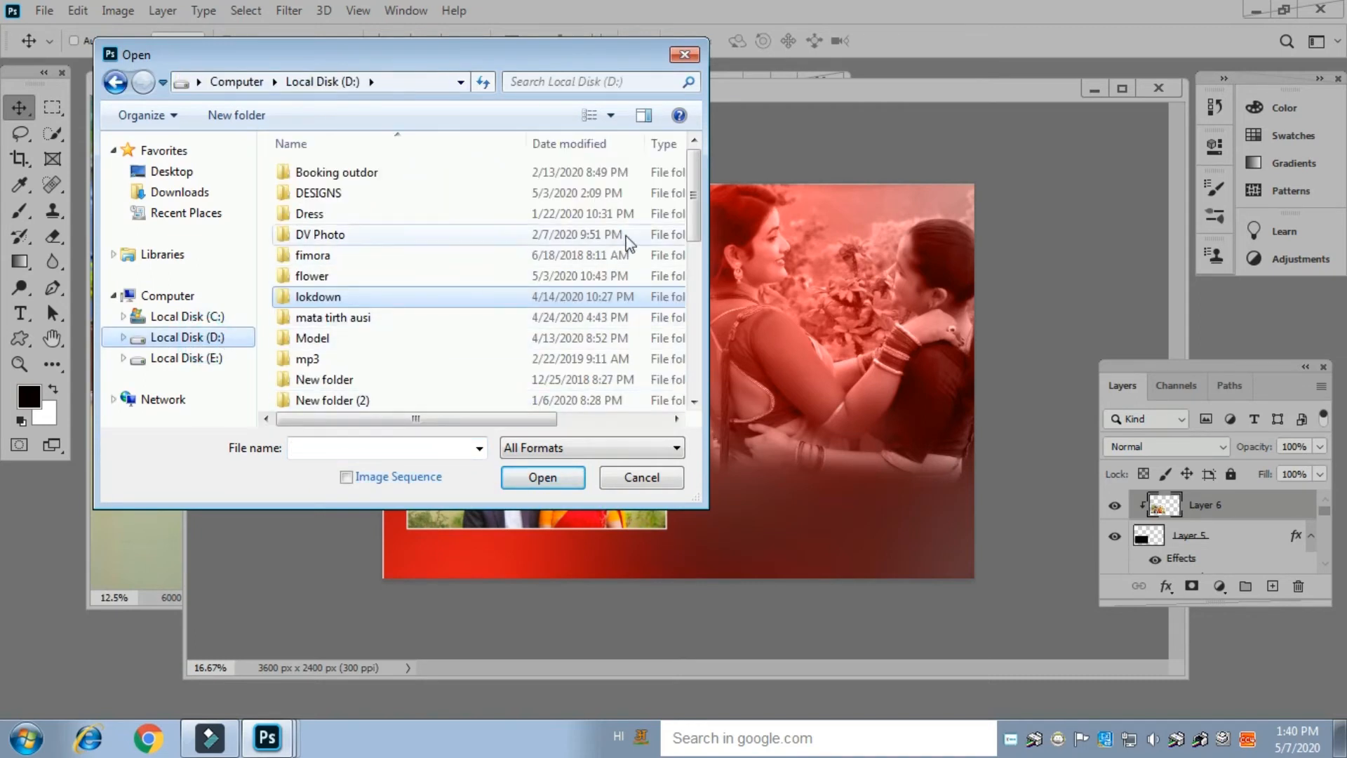
drag(695, 185, 682, 342)
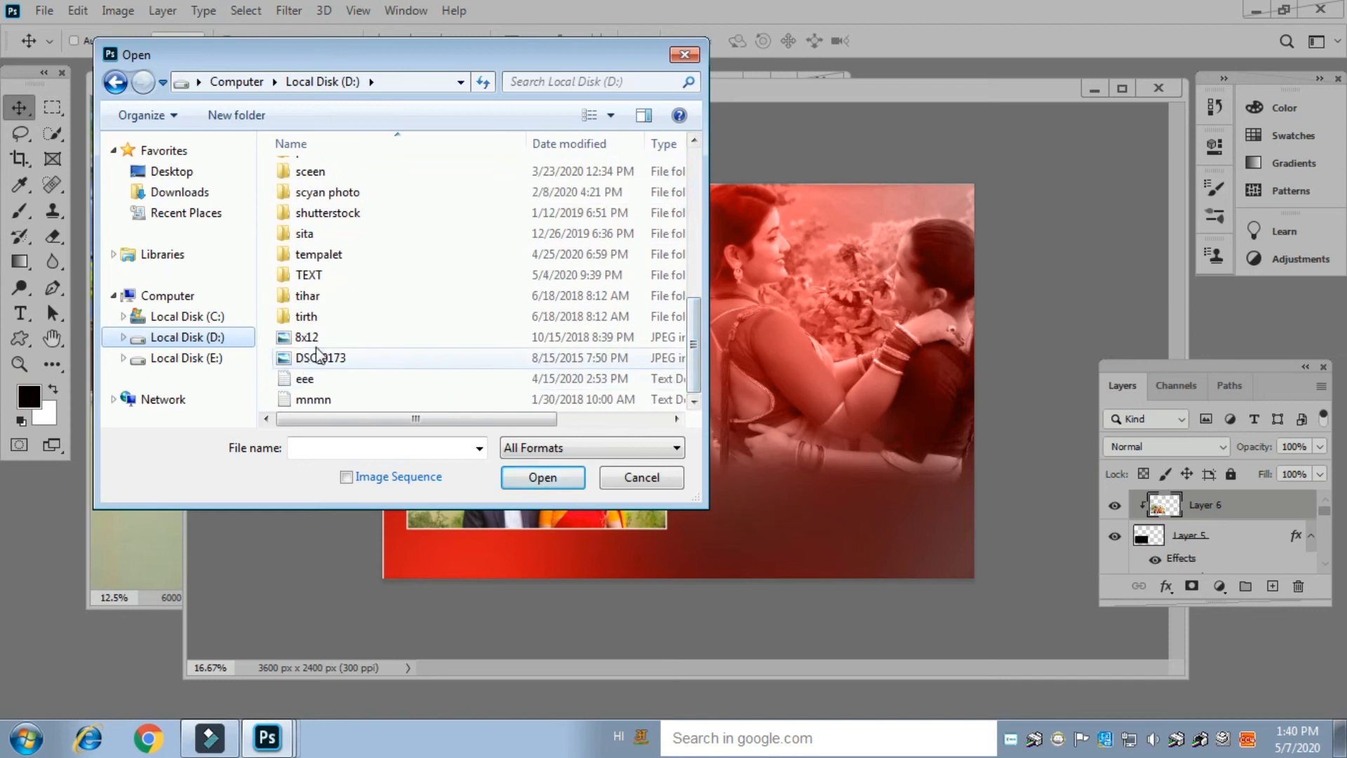
double_click(329, 274)
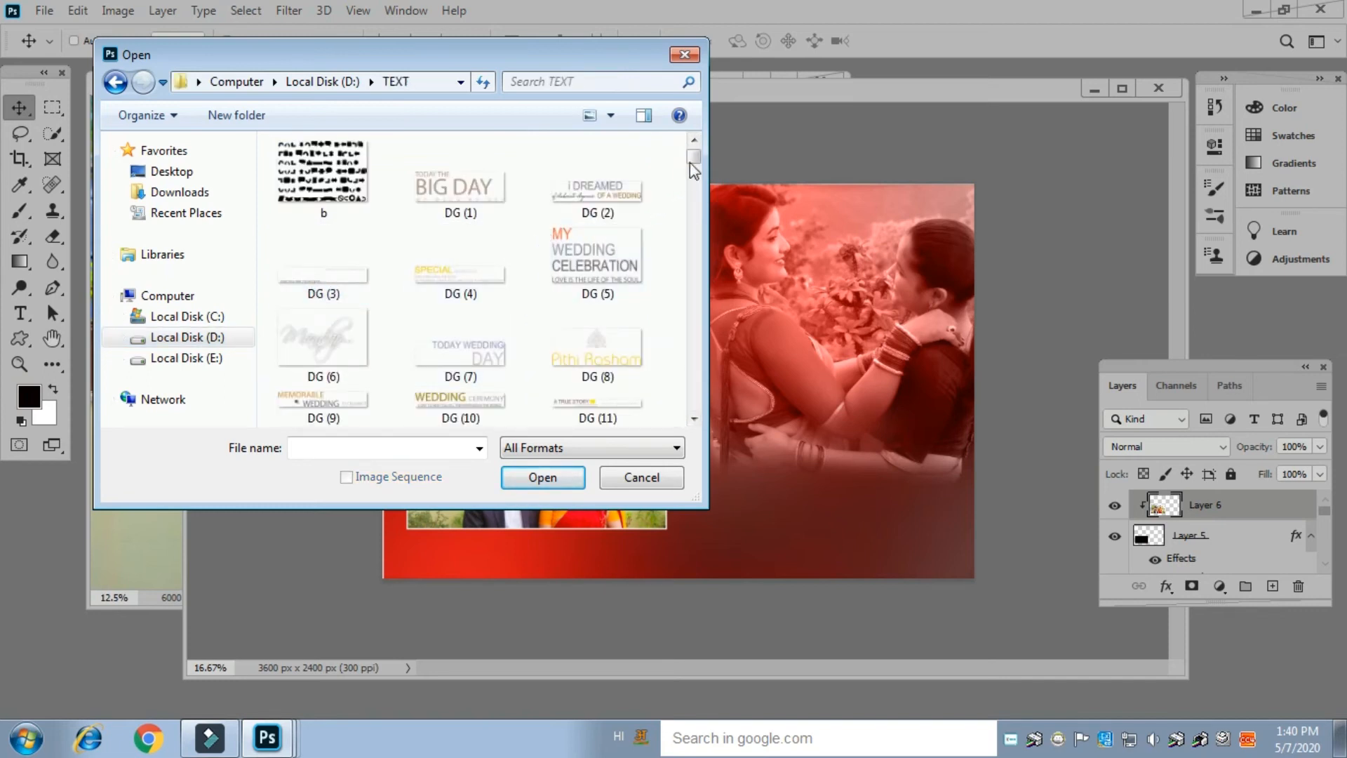
drag(695, 158, 700, 167)
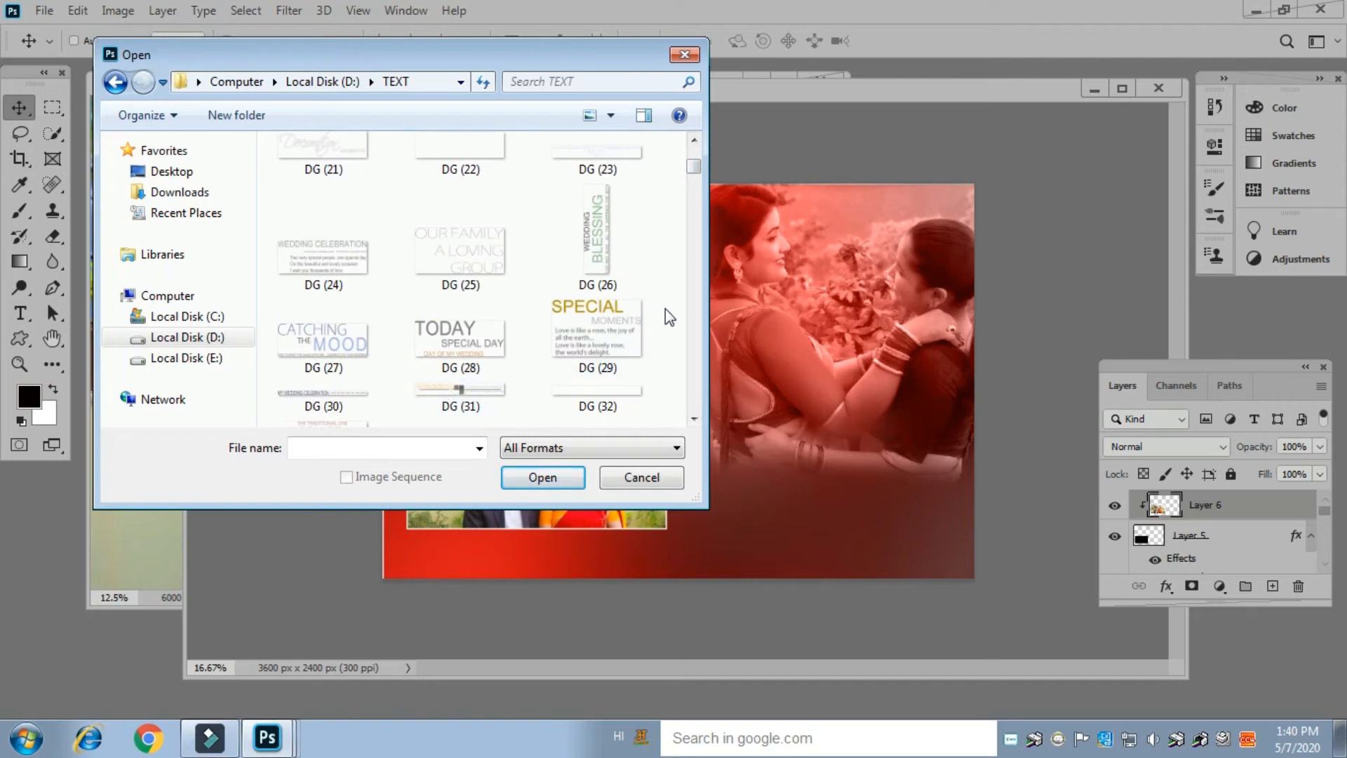
double_click(593, 322)
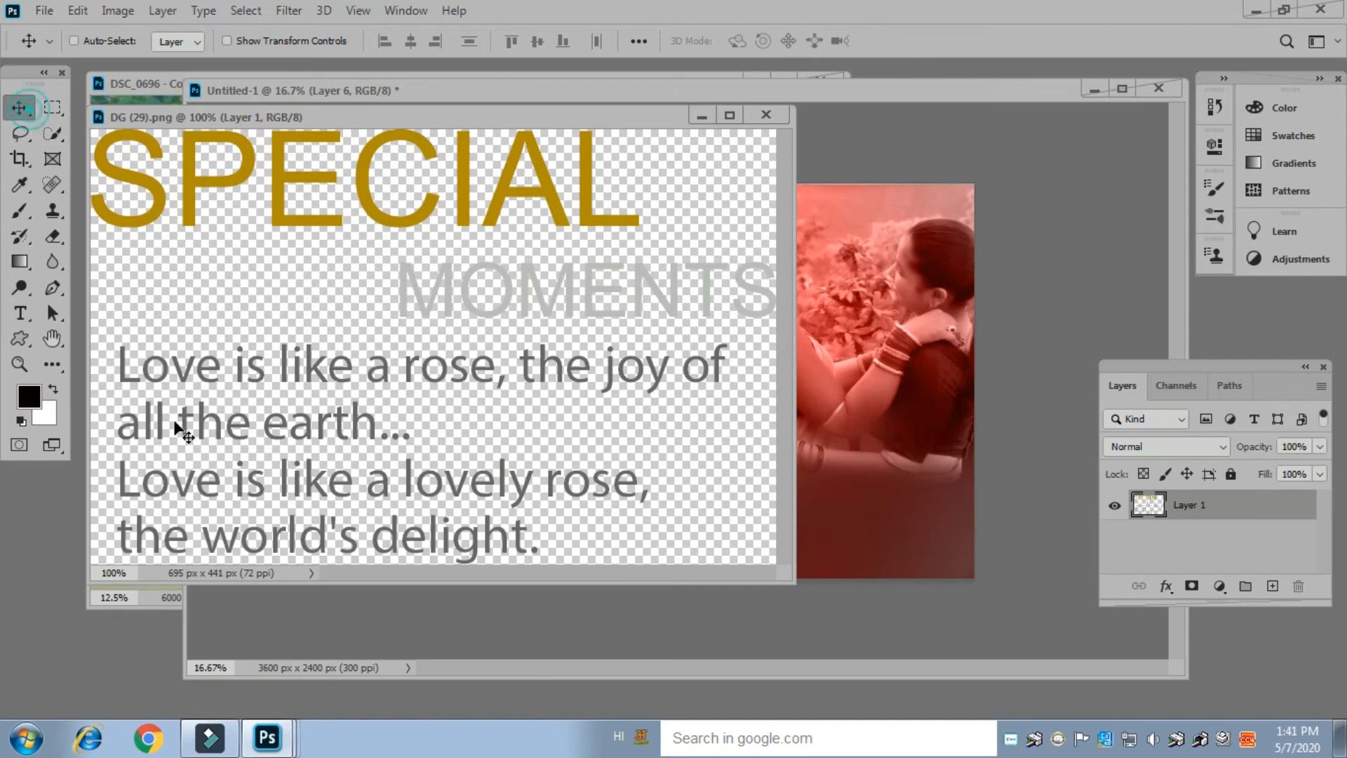
drag(312, 373, 854, 533)
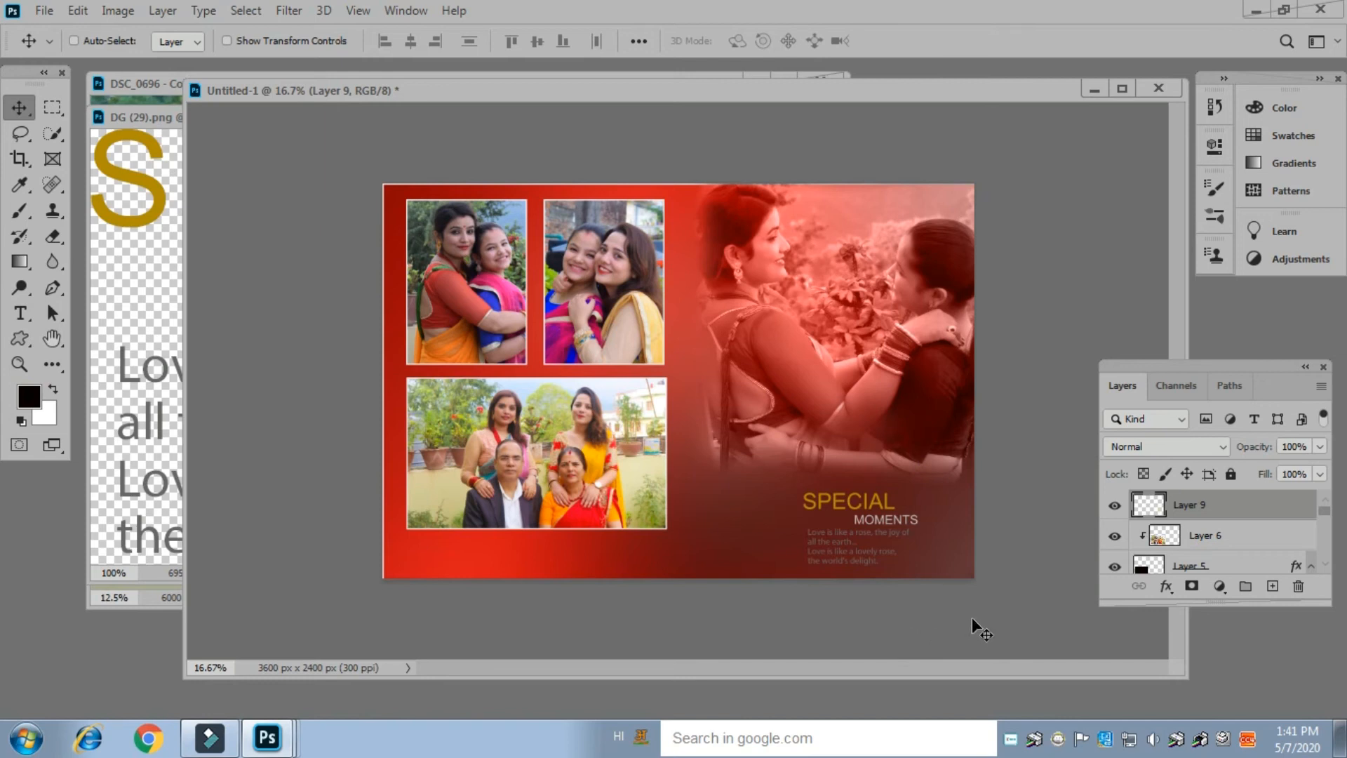
Set the blend mode of the Special Moments text on Layer 9 to Screen
key(ctrl)
key(ctrl+plus)
key(ctrl+plus)
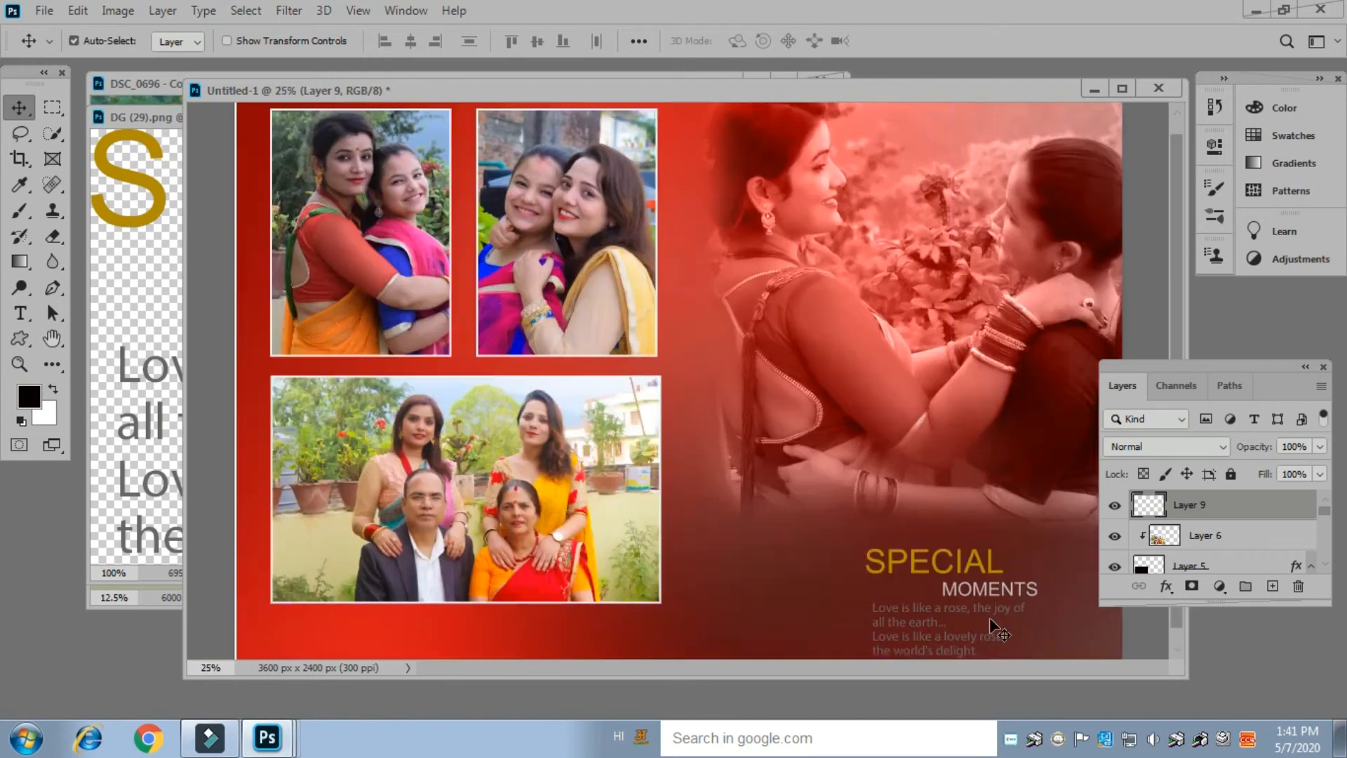
drag(873, 468, 680, 281)
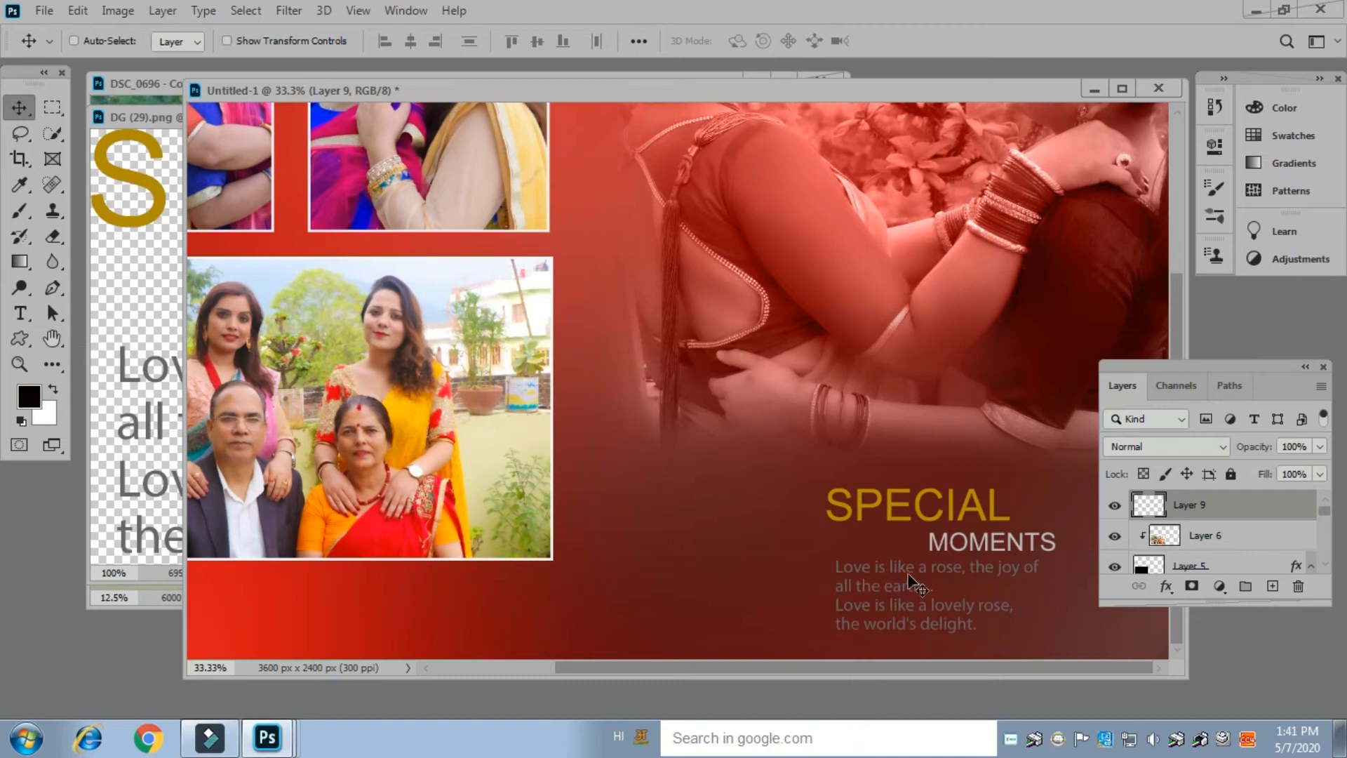
key(ctrl+minus)
key(ctrl+minus)
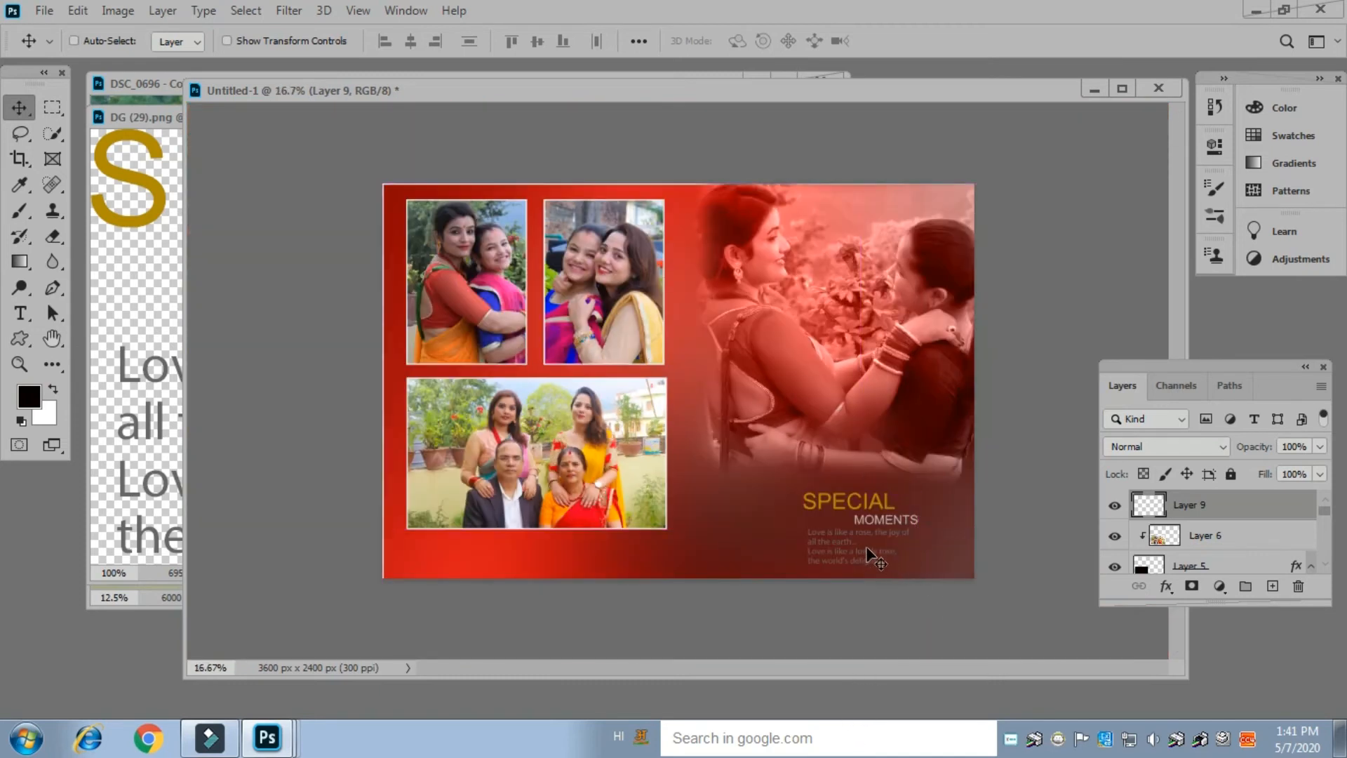
click(1219, 449)
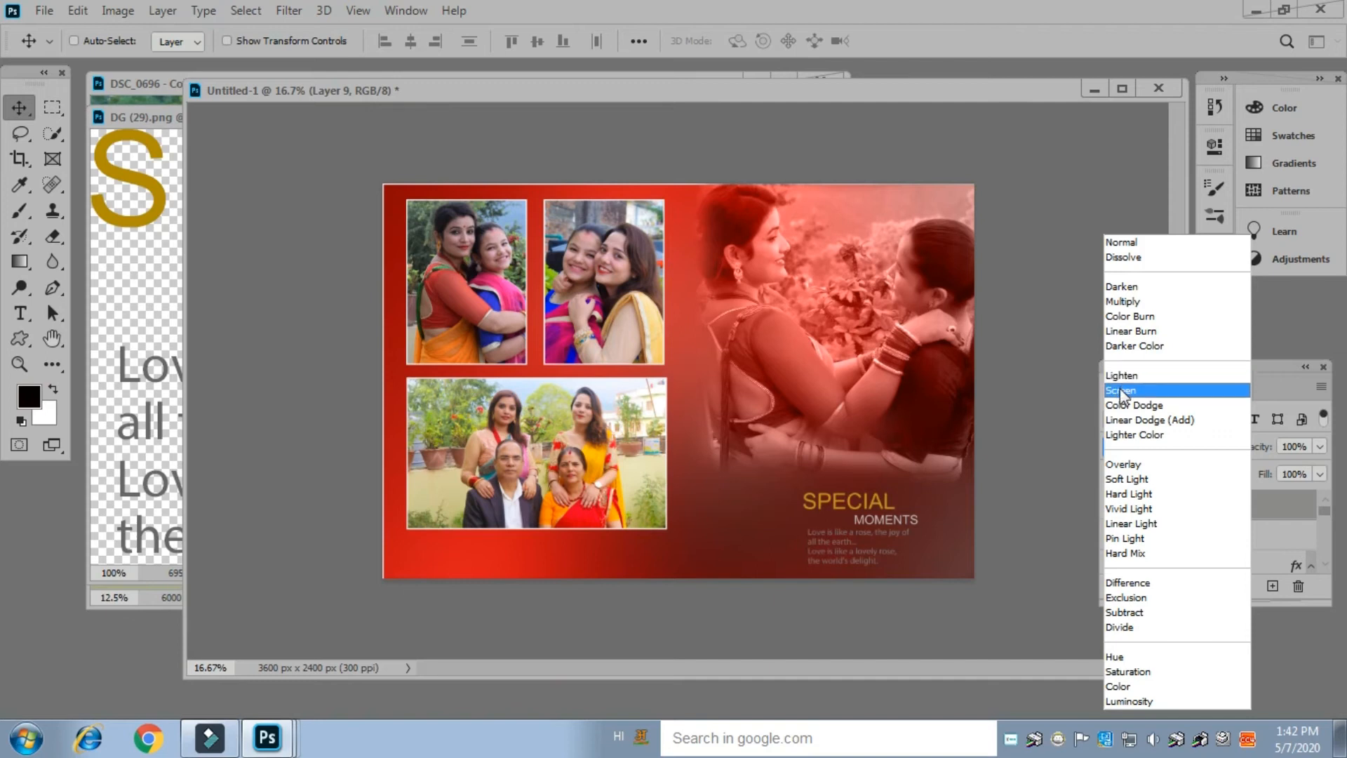
click(1120, 391)
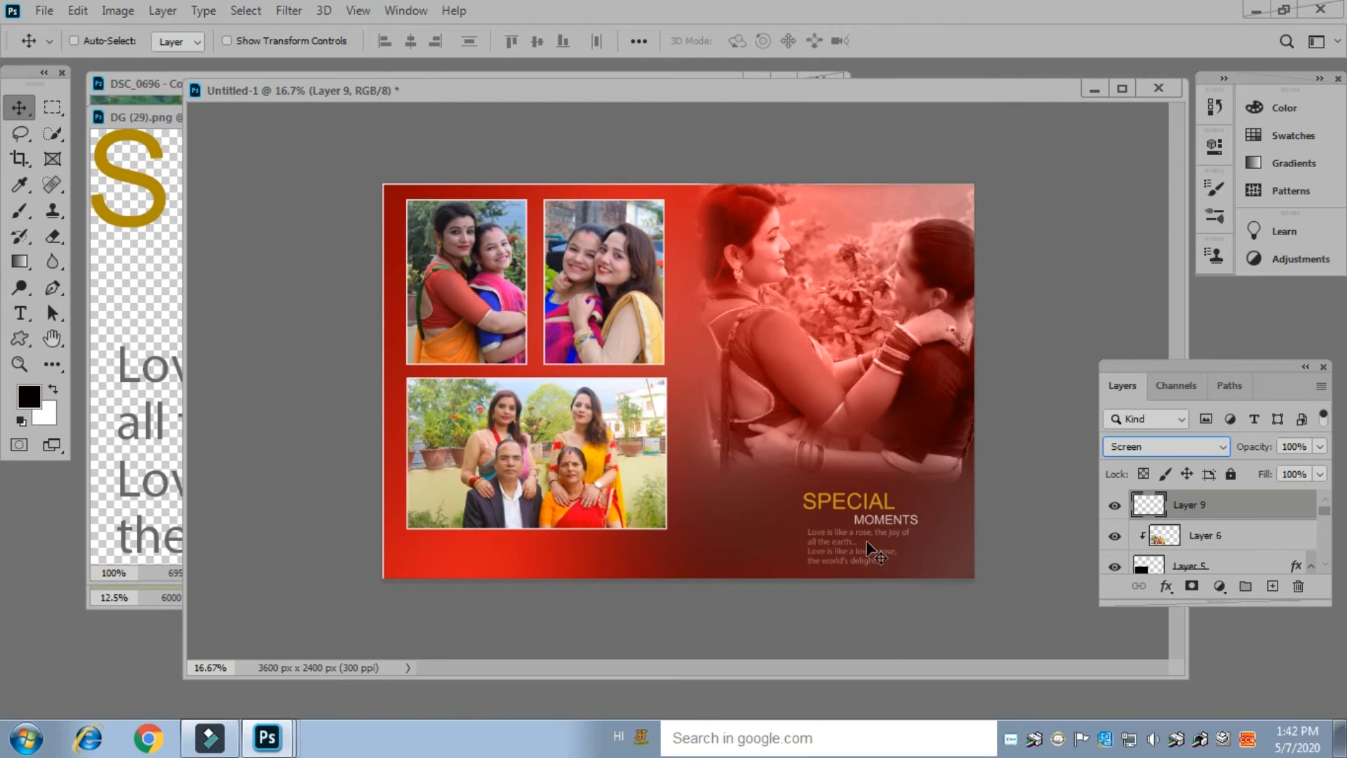
Scale the Special Moments text to about 193.37% and position it over the portrait's faded lower edge
key(ctrl+t)
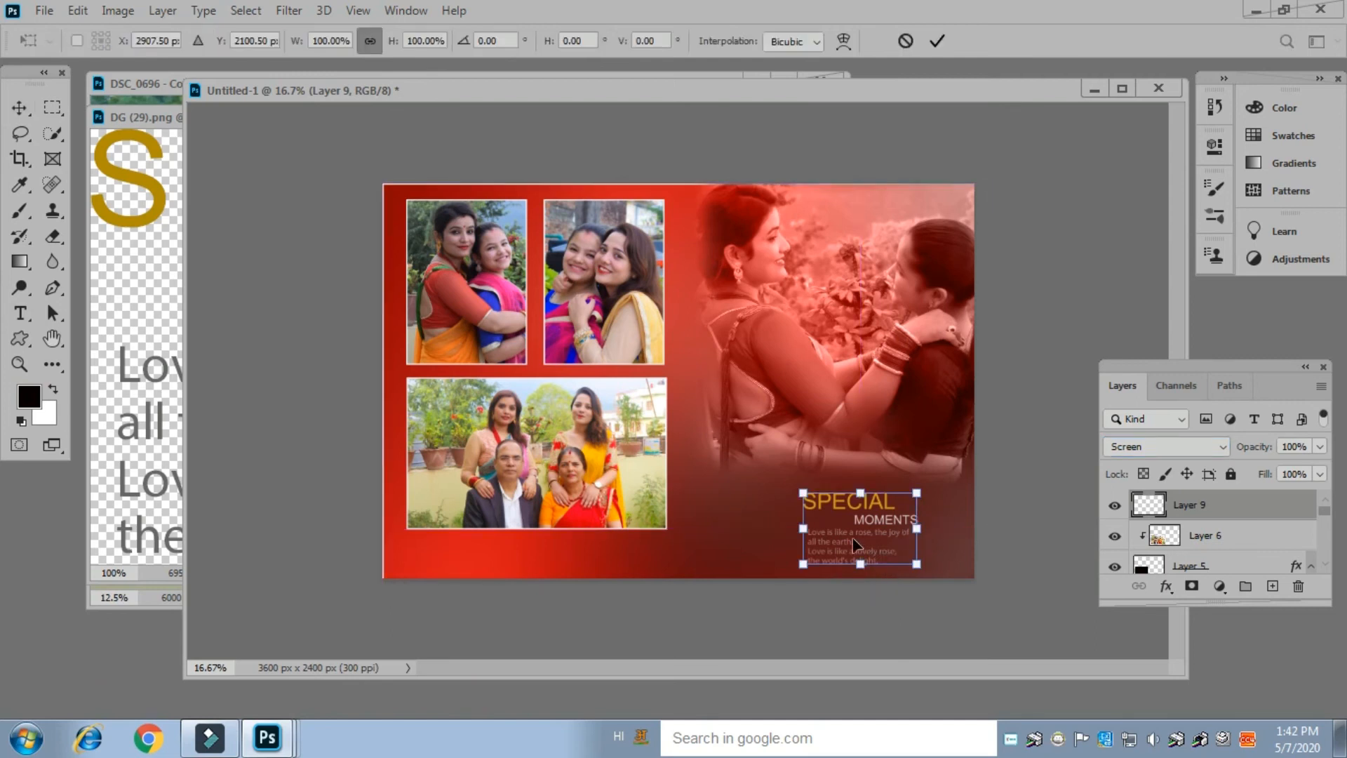
drag(803, 493, 717, 433)
drag(917, 501, 940, 502)
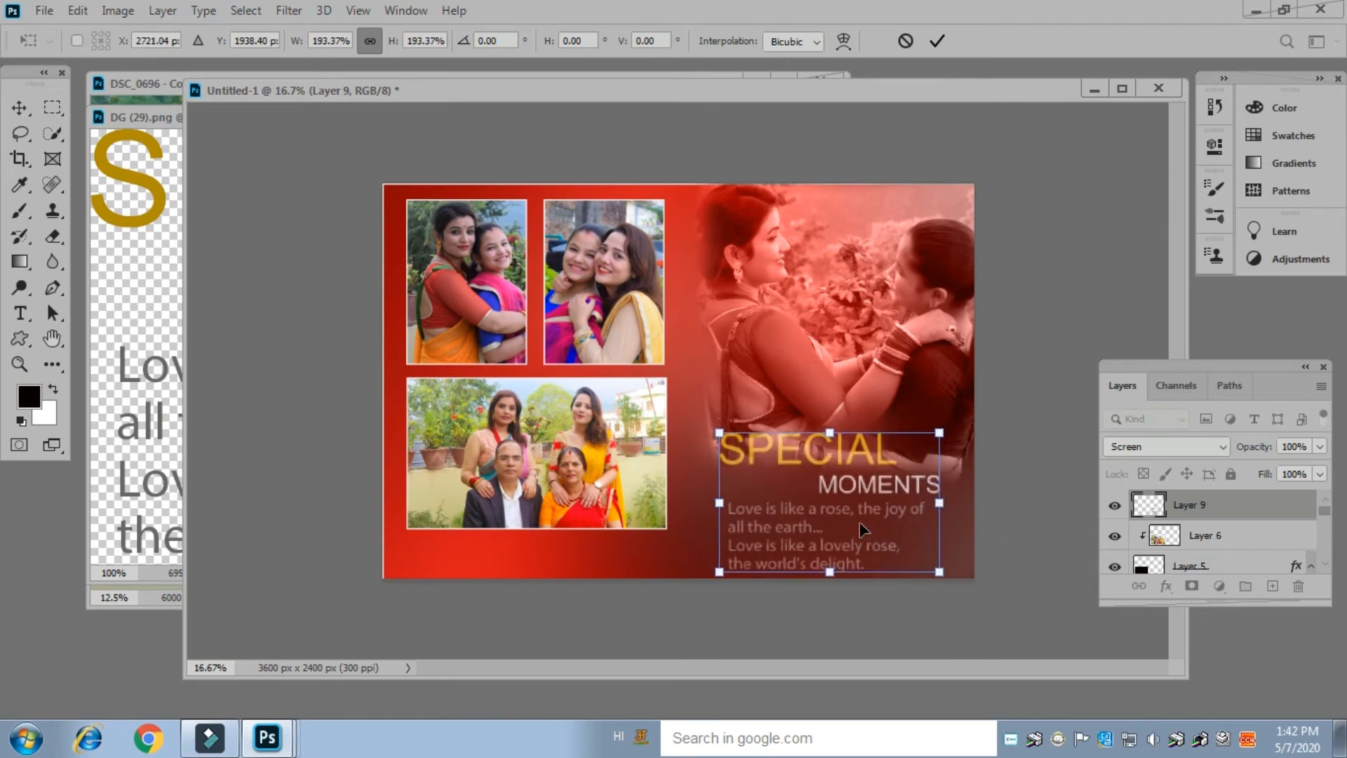
drag(861, 525, 860, 513)
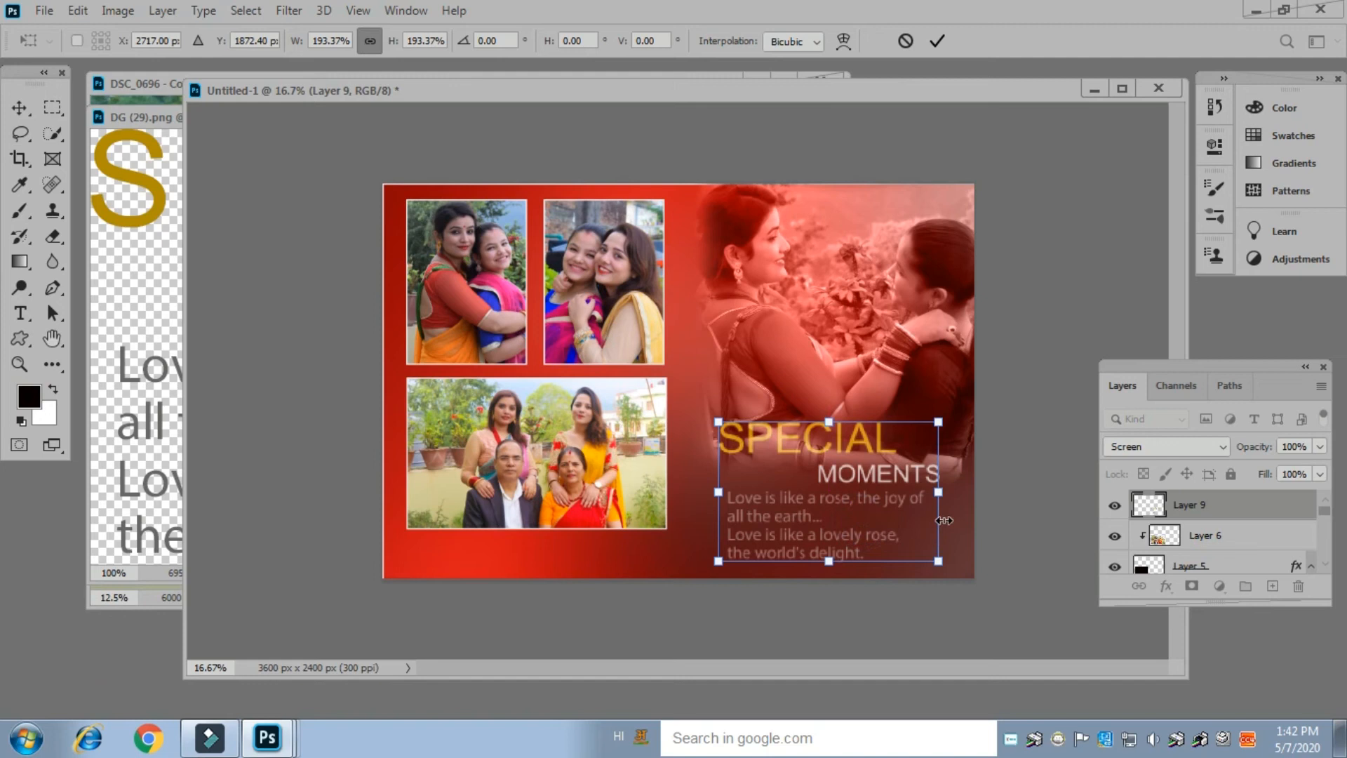
key(Return)
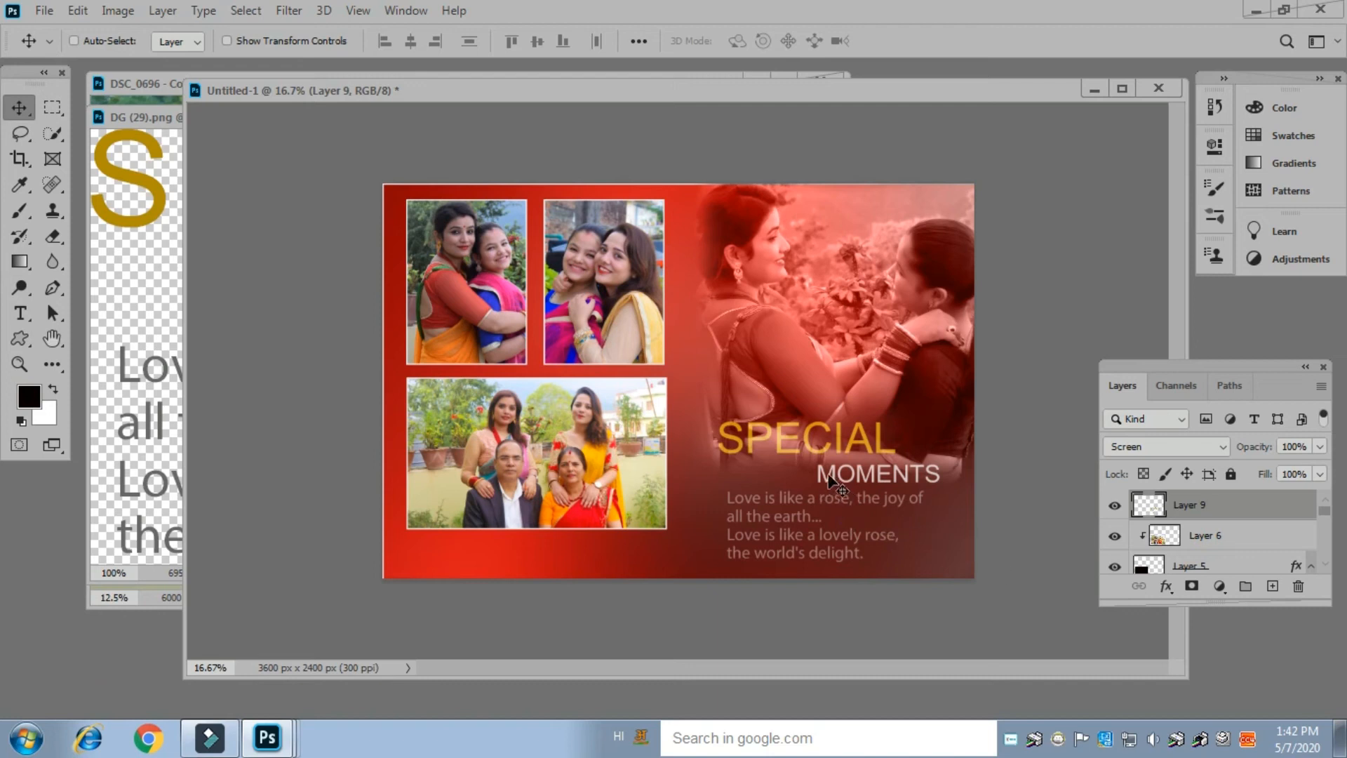
Move the Special Moments text toward the wide family frame and nudge it slightly upward
mouse_move(828, 479)
mouse_down()
mouse_move(787, 486)
mouse_move(811, 483)
mouse_up()
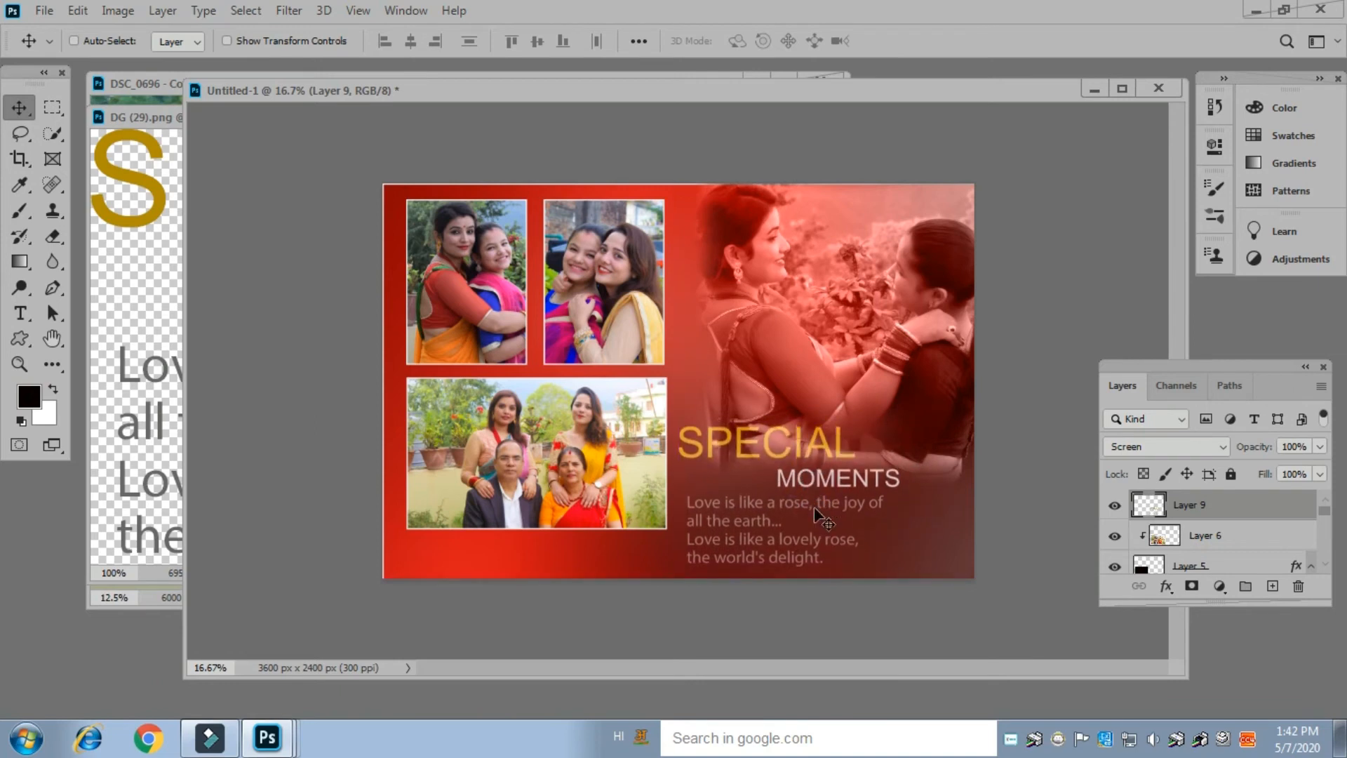
click(799, 510)
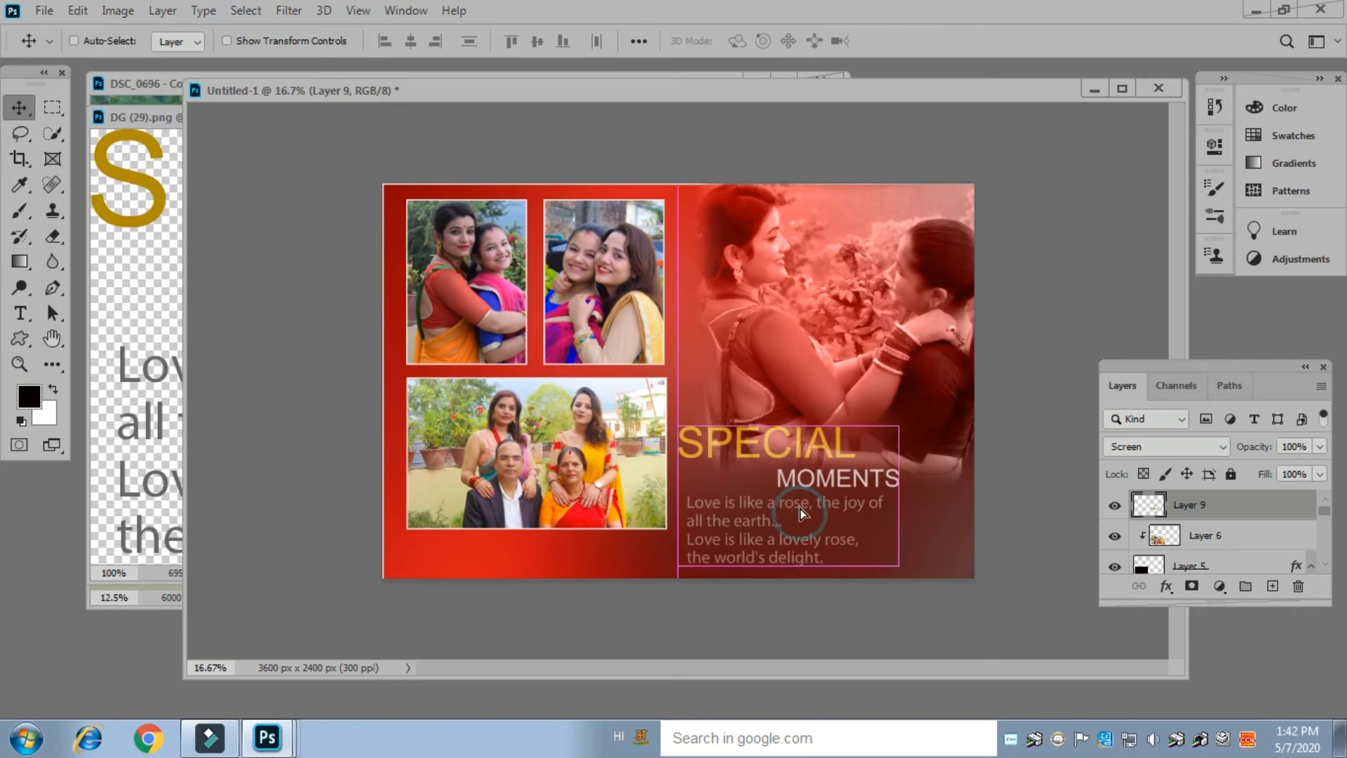
key(Up)
key(Up)
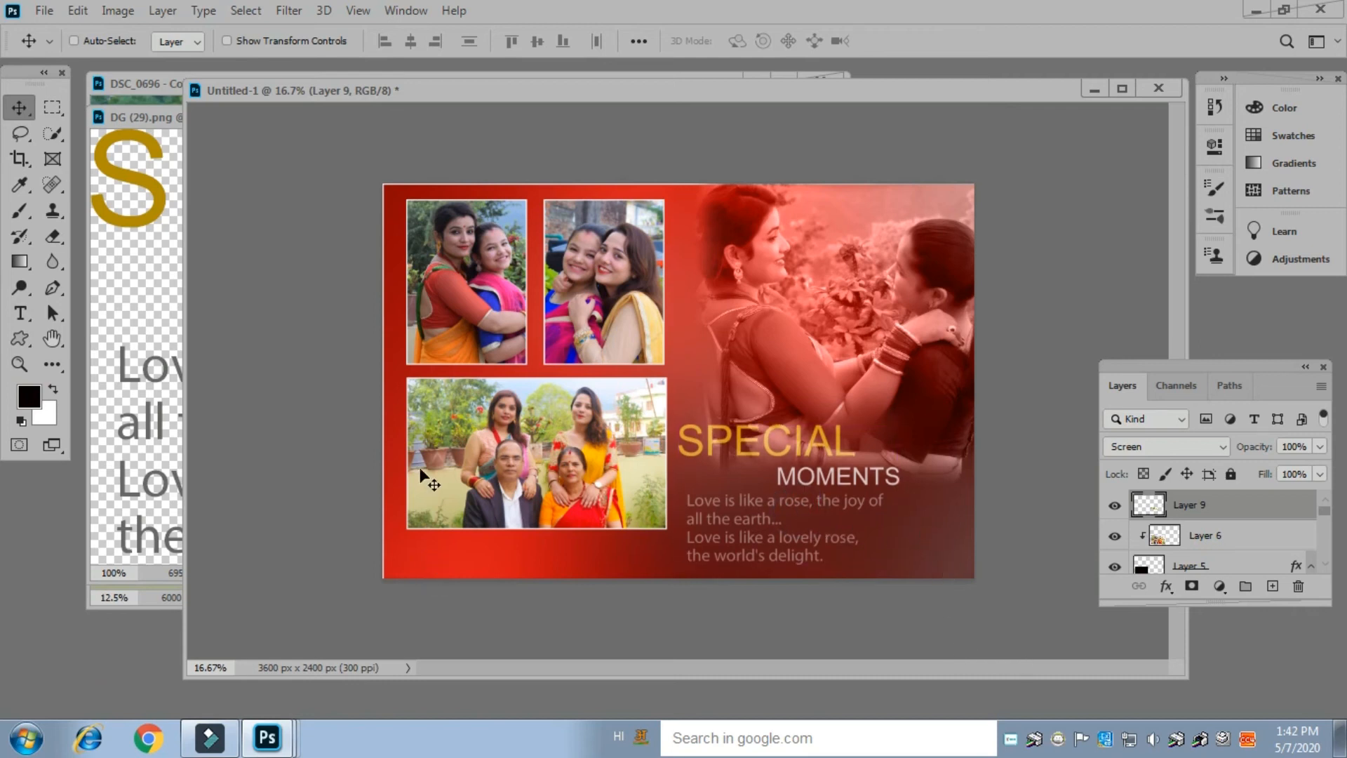
double_click(75, 639)
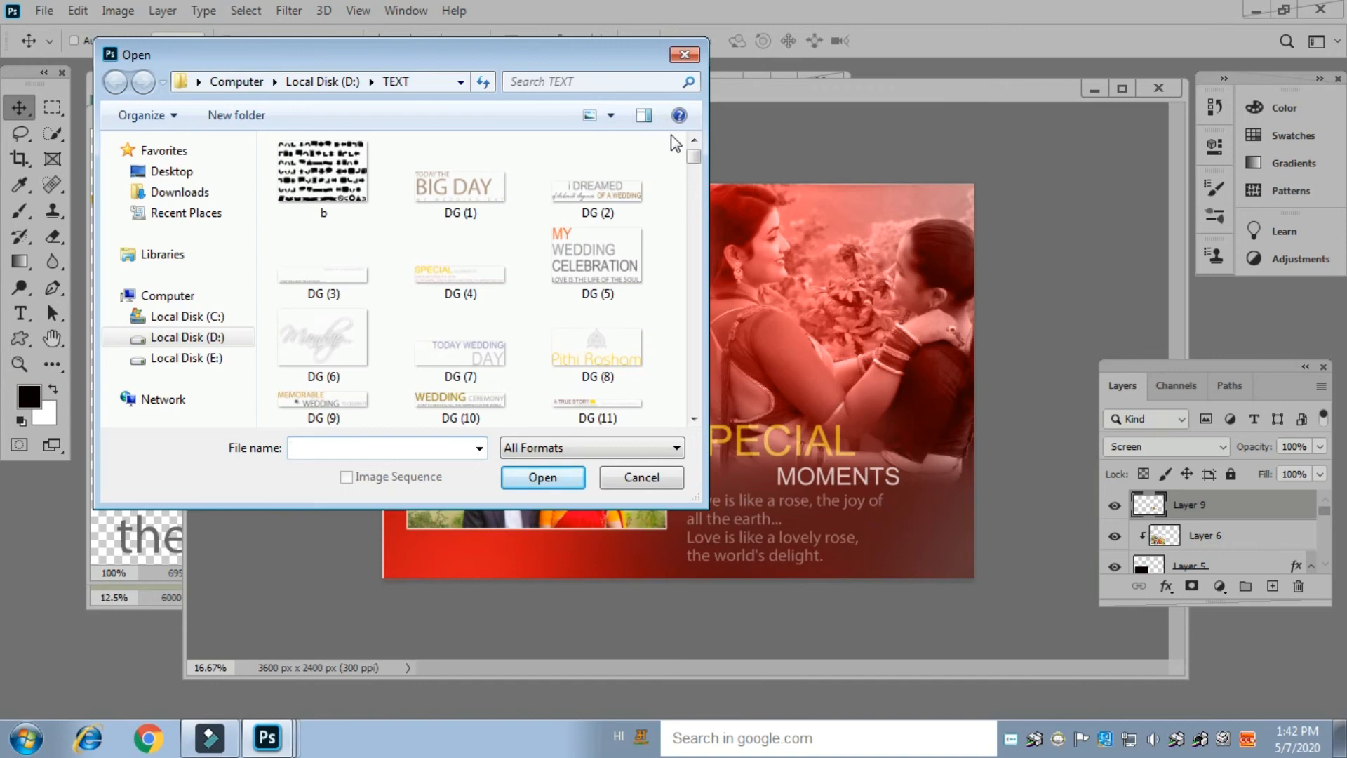
drag(696, 158, 701, 260)
click(684, 54)
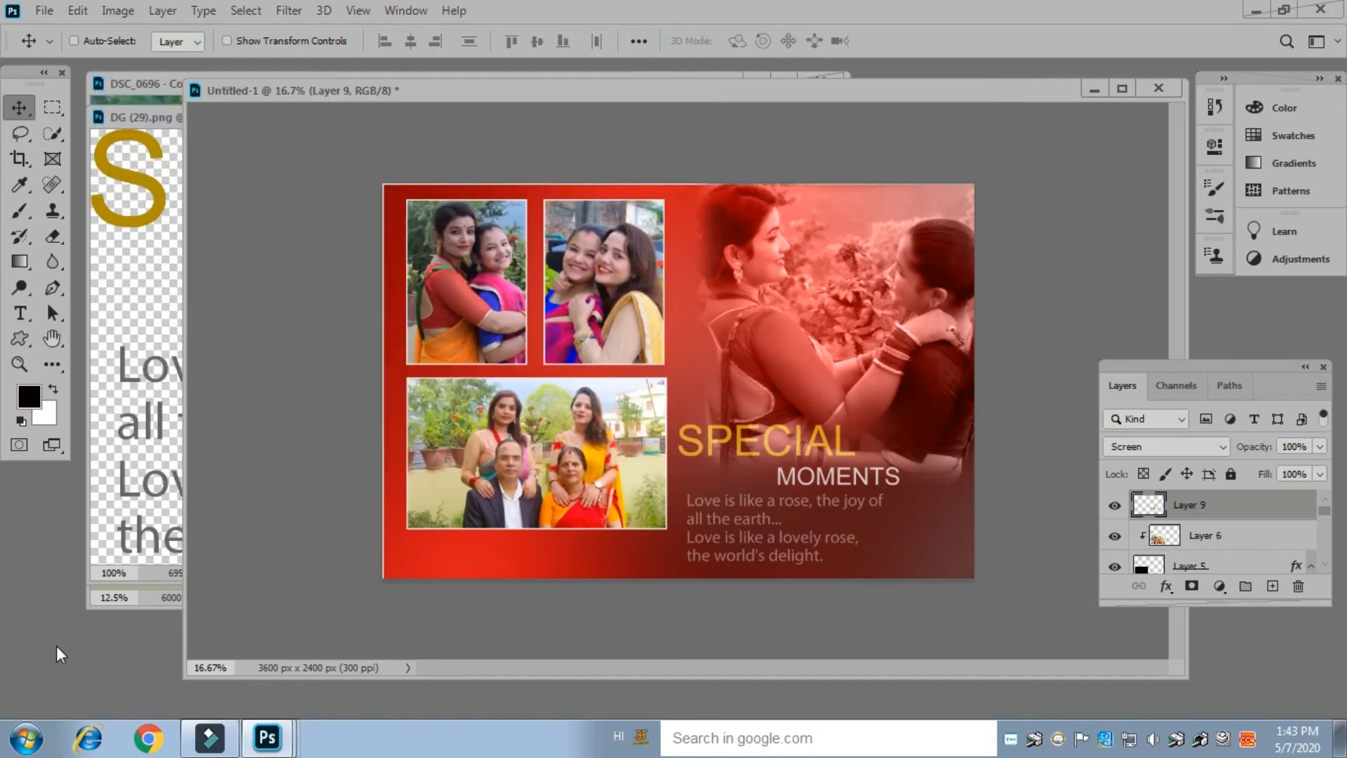
Open the 35-352523 jungle grass with flowers clipart from the flower folder and place it below the wide family frame
key(ctrl+o)
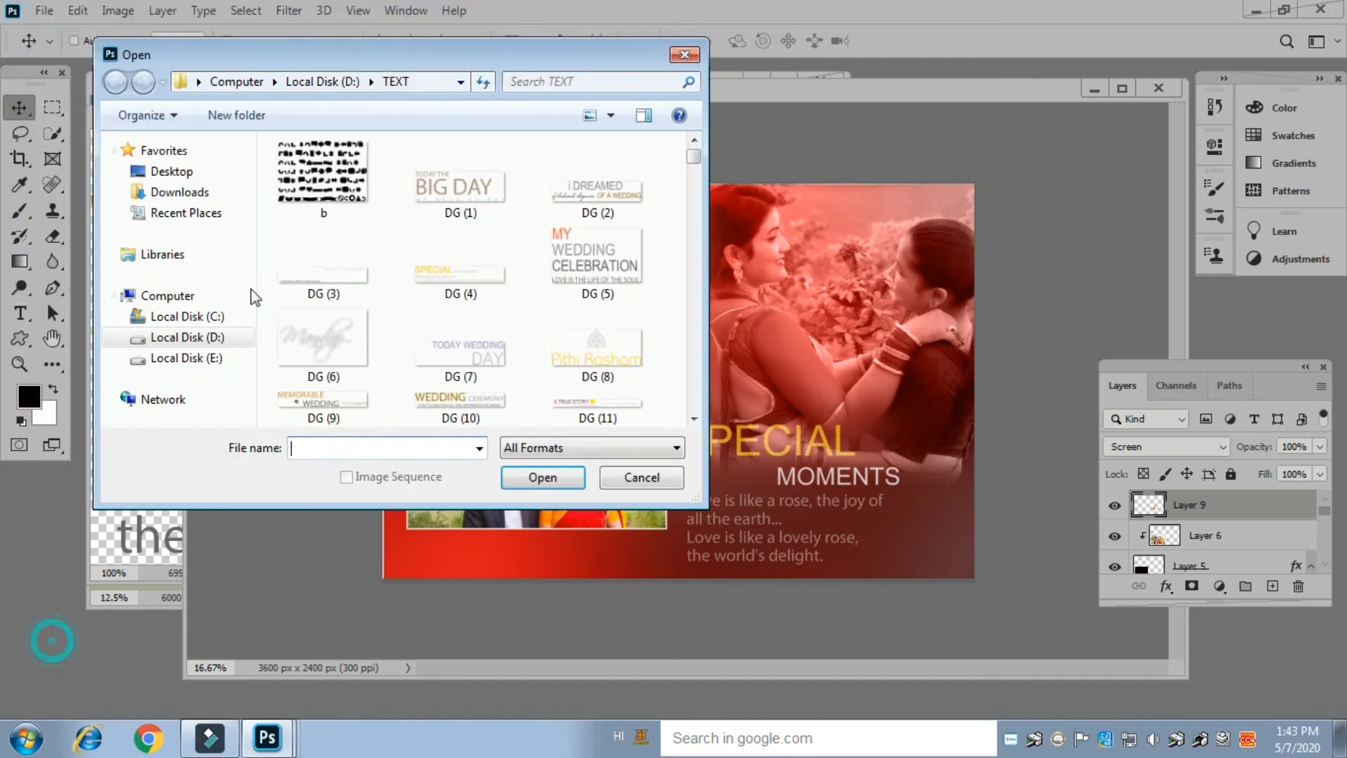
click(214, 339)
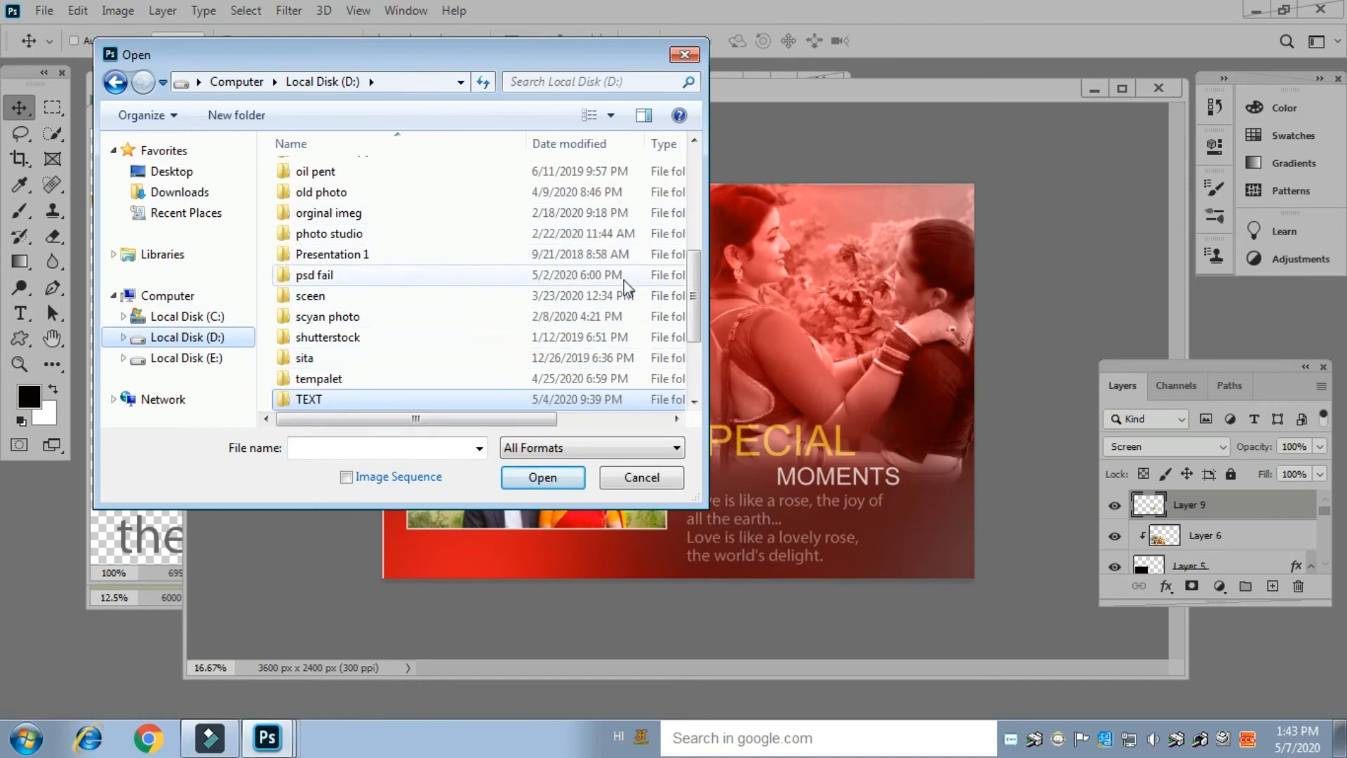
drag(687, 287, 698, 186)
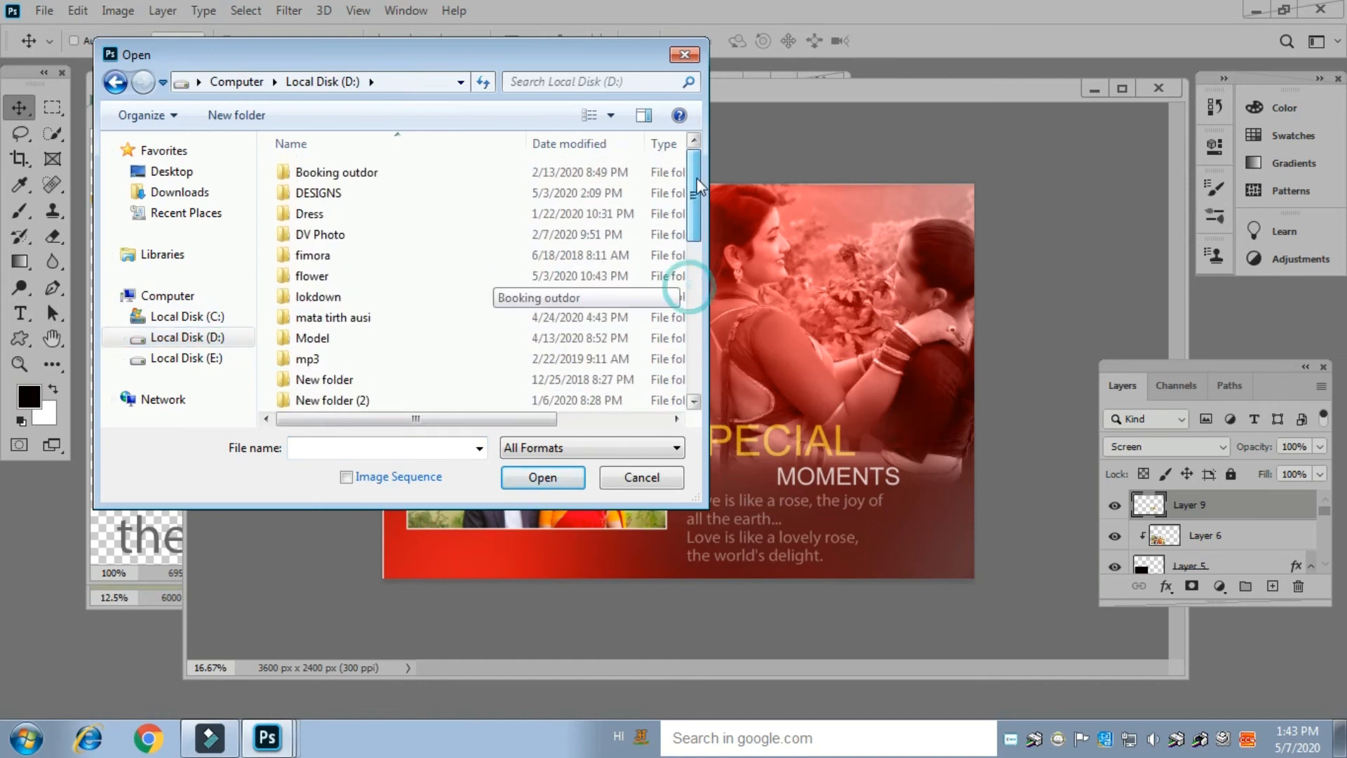
double_click(350, 276)
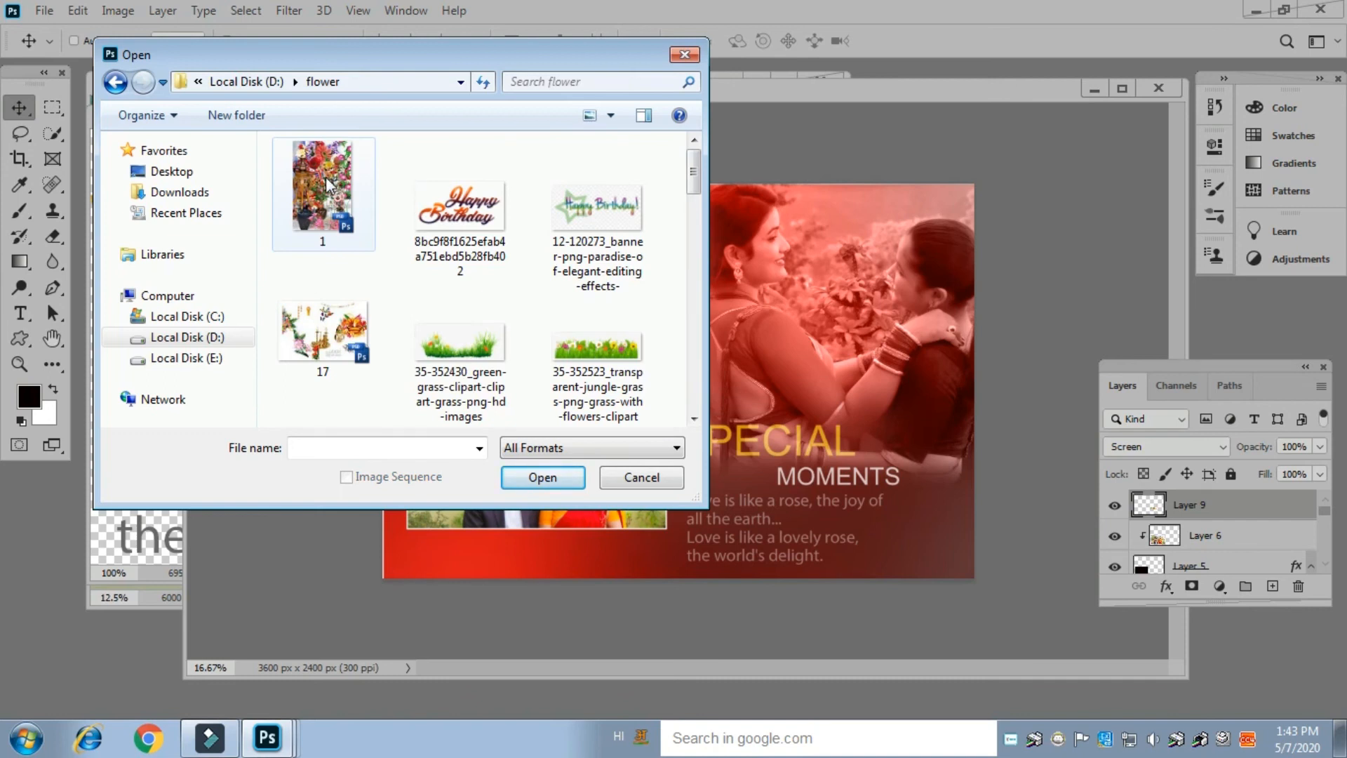
drag(699, 175, 702, 360)
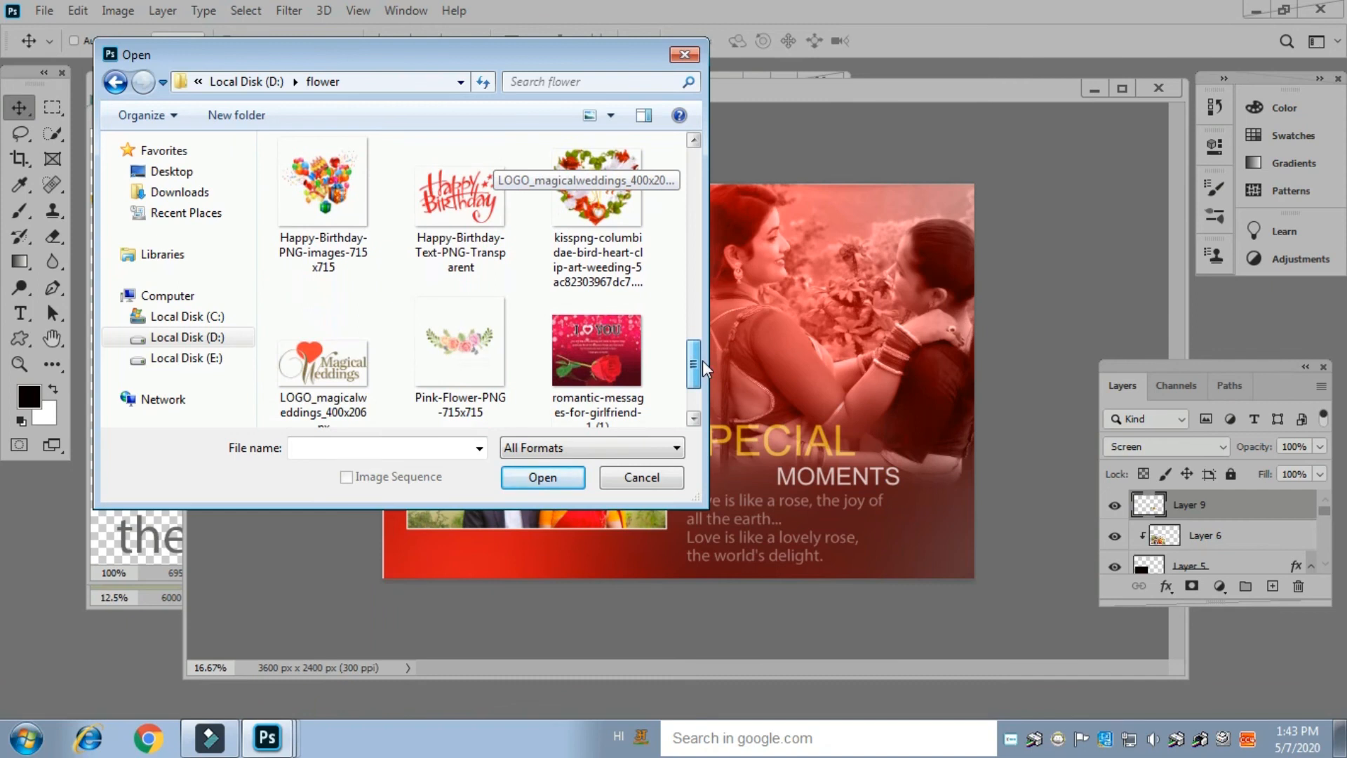
drag(702, 360, 691, 157)
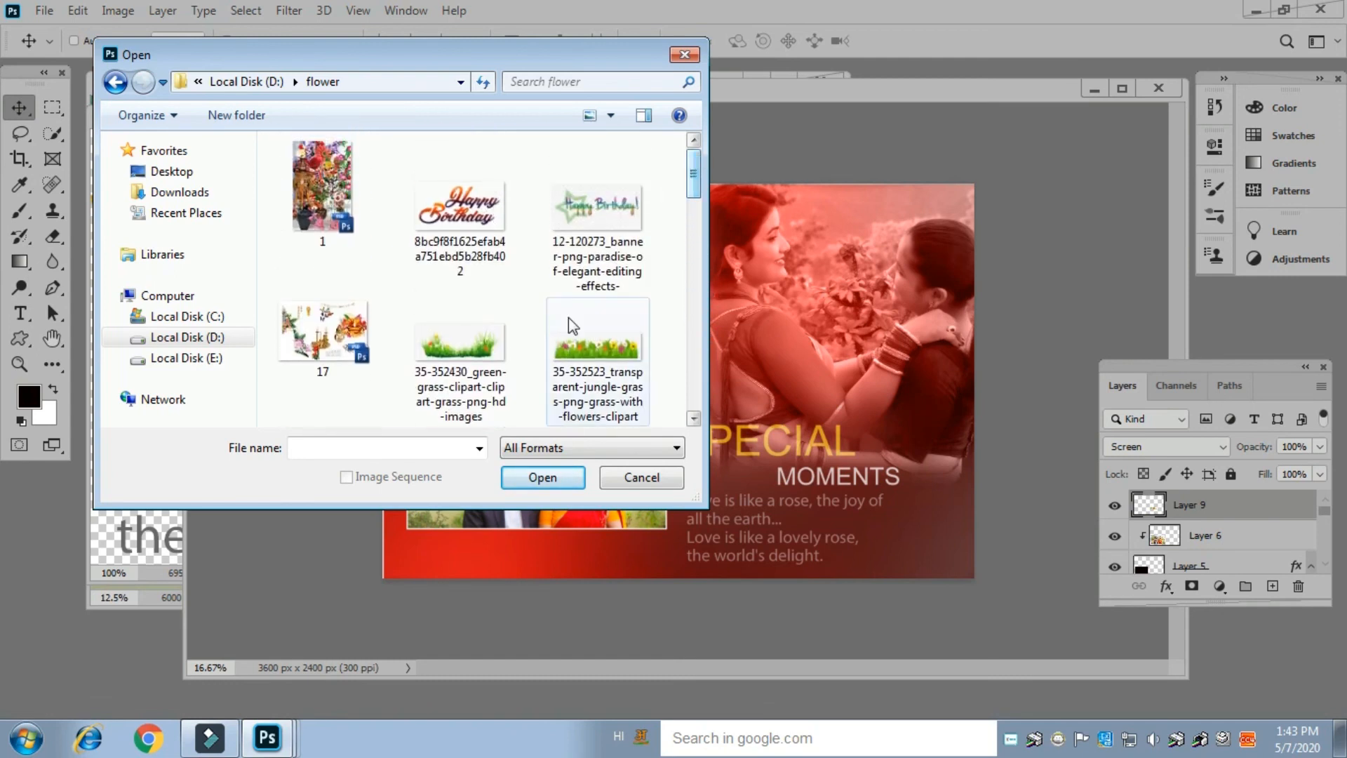
double_click(597, 379)
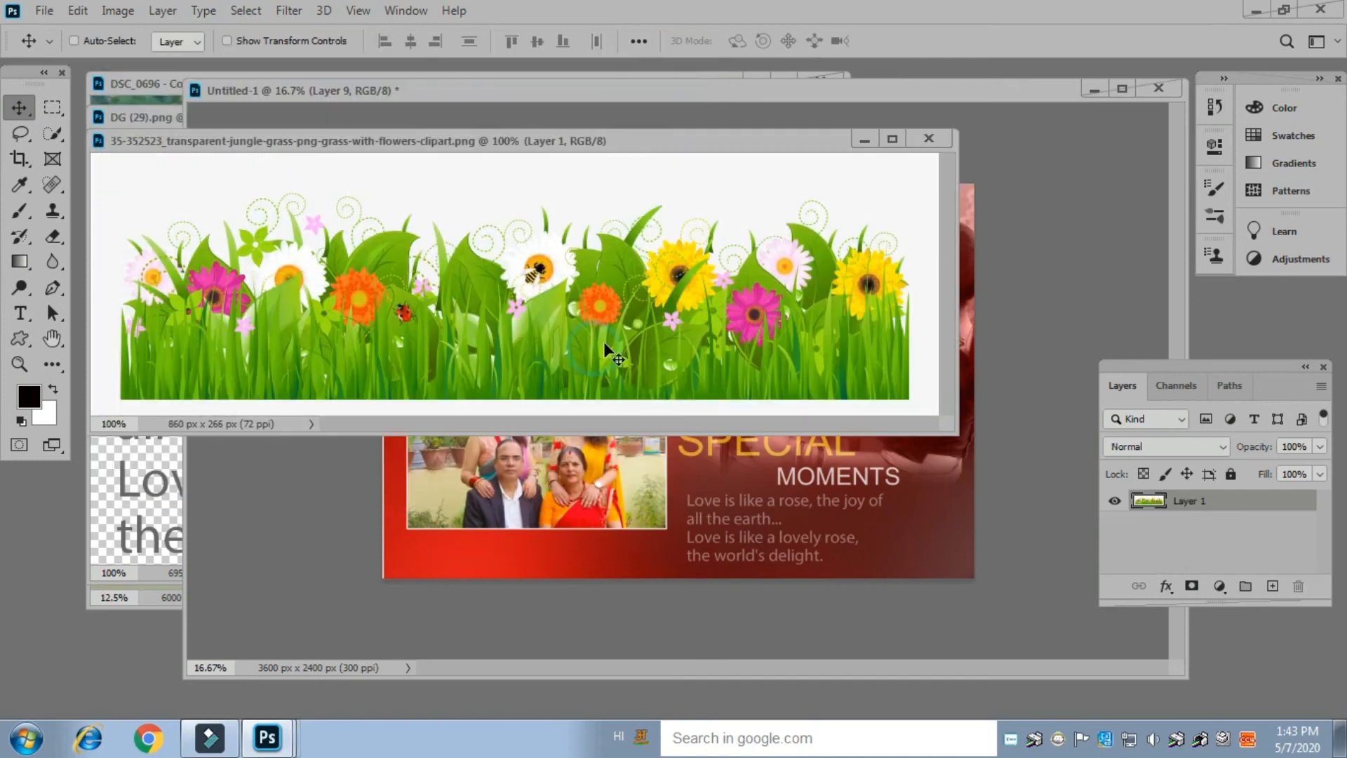
drag(468, 324, 480, 562)
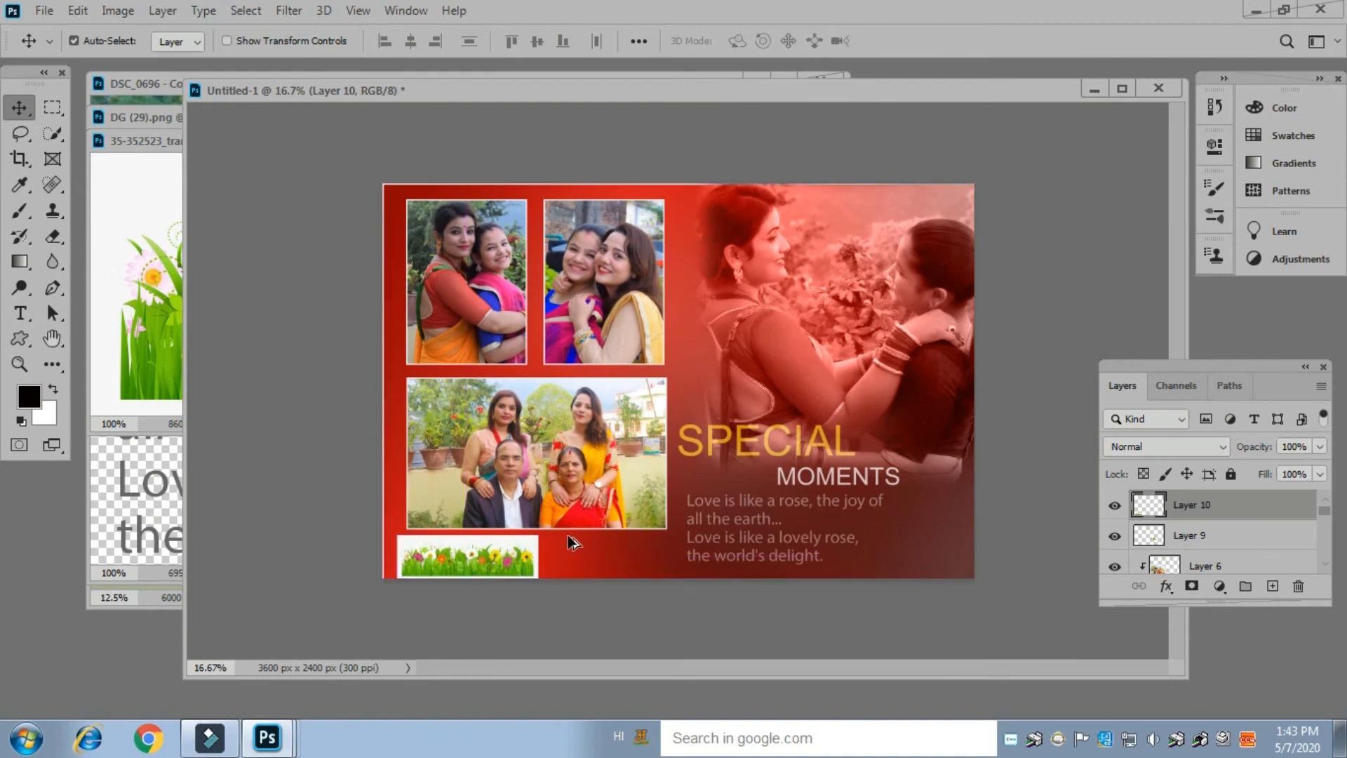
Undo the grass clipart placement and the last repositioning of the Special Moments text
key(ctrl+z)
key(ctrl+z)
key(ctrl+z)
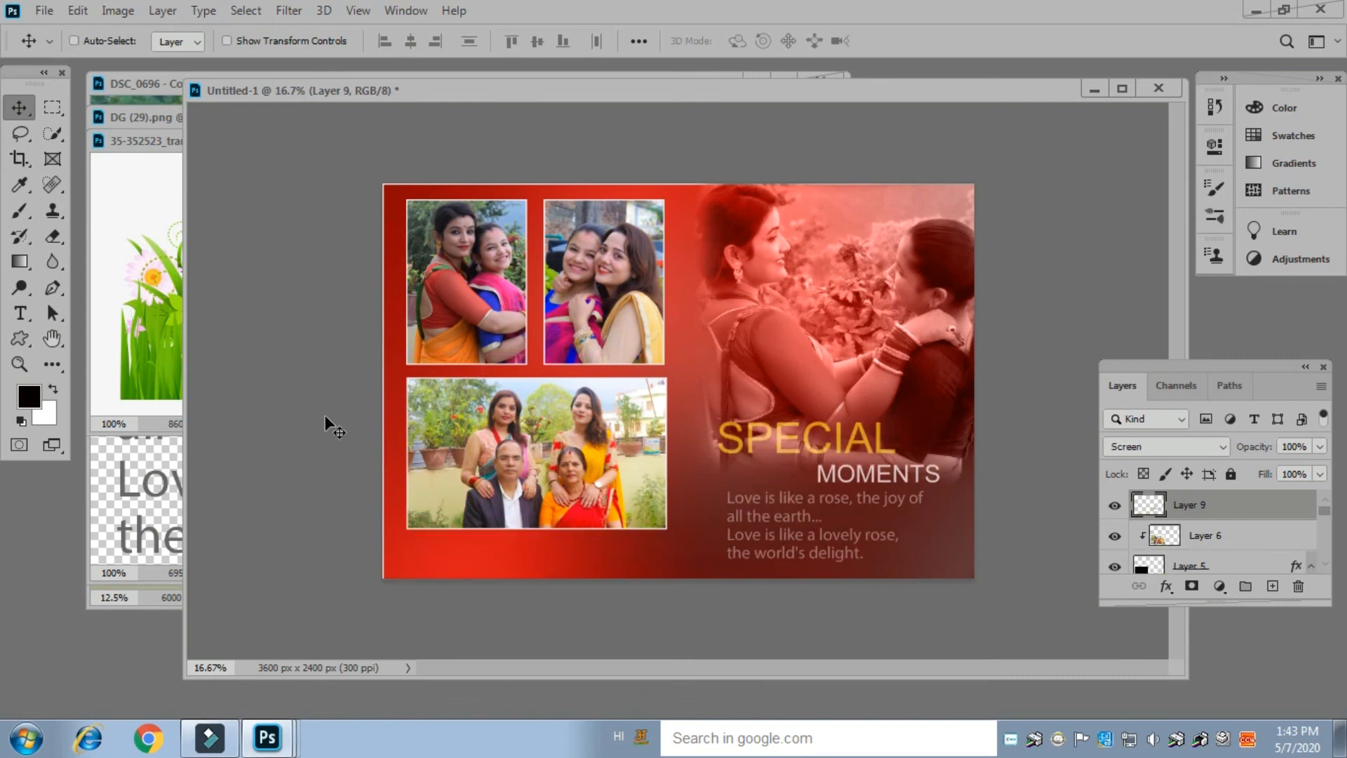
Open 17.psd from the flower folder and dismiss the missing fonts dialog without replacing any font
key(ctrl+o)
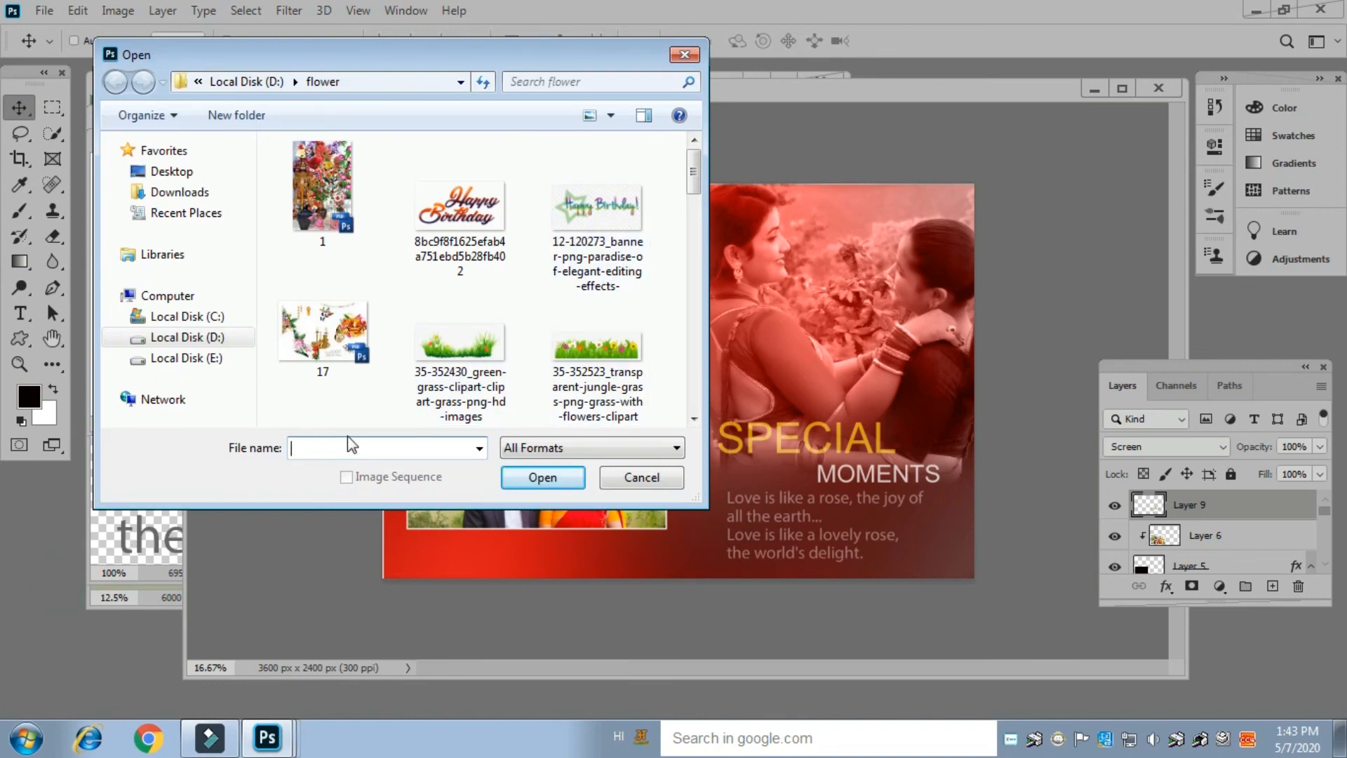
double_click(342, 339)
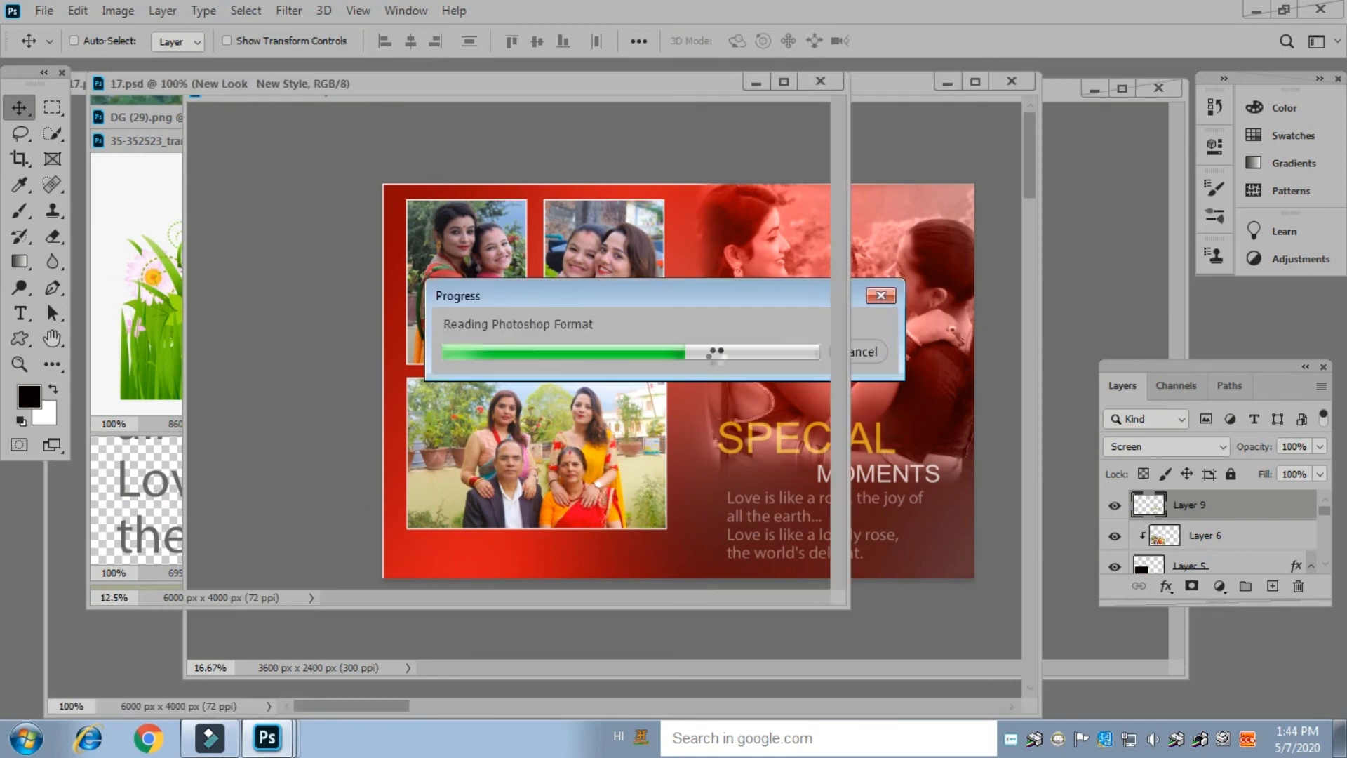
click(854, 120)
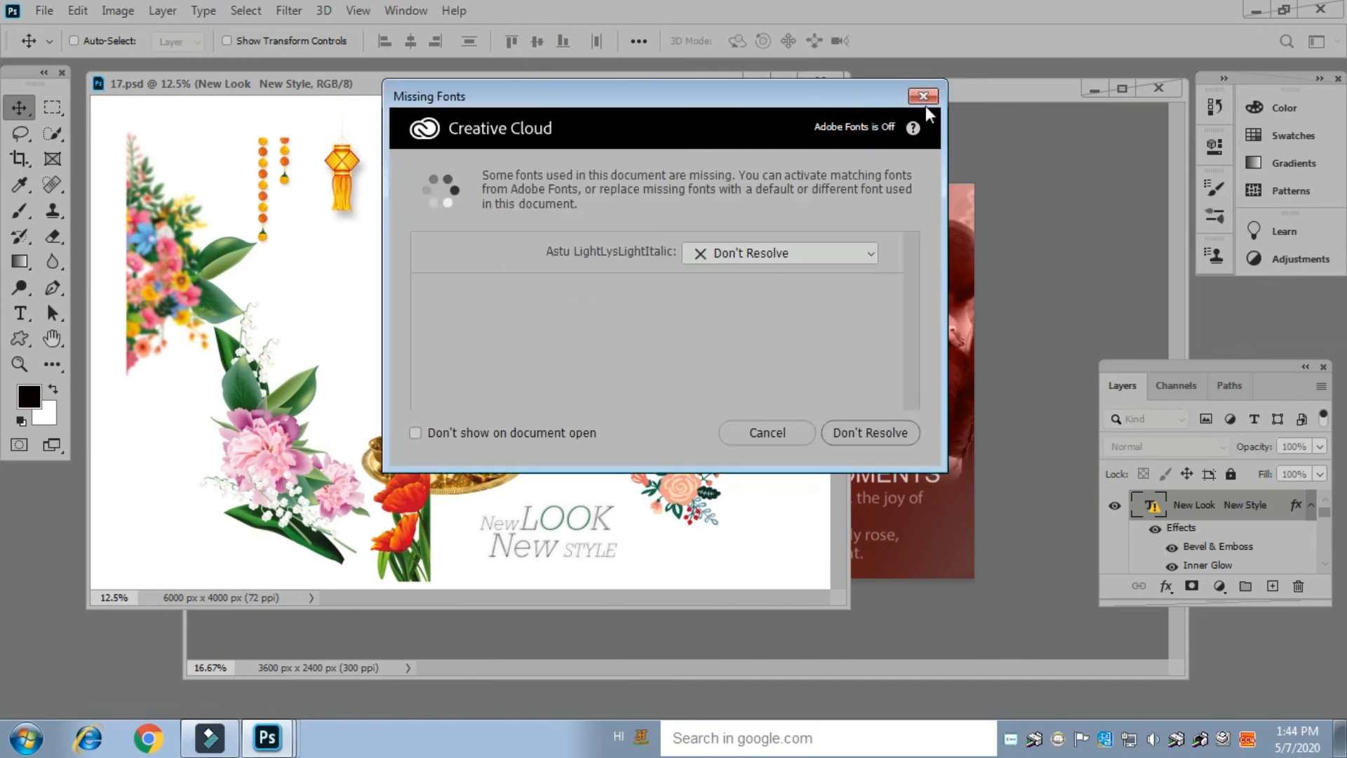
click(926, 97)
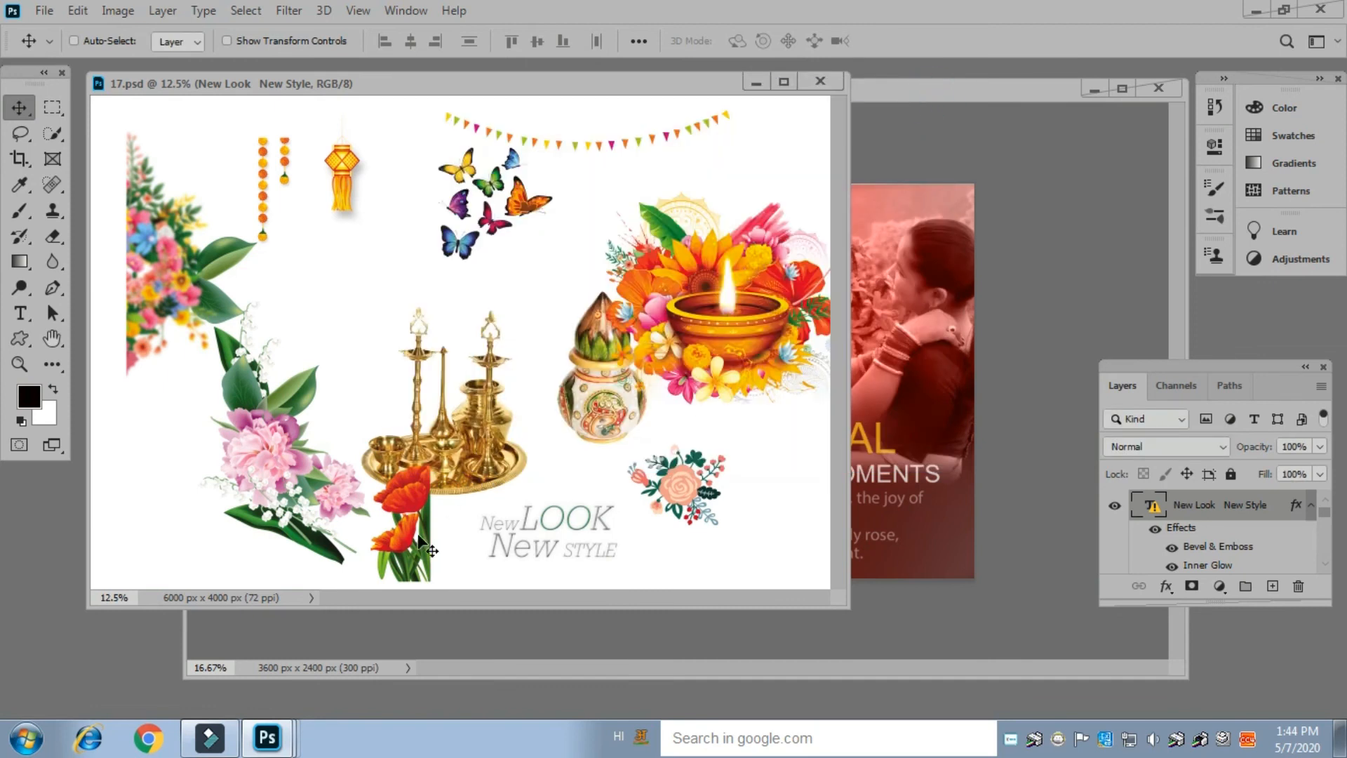
Copy the pink peony bouquet layer 002 from 17.psd into the photo composition over the wide family frame
right_click(257, 439)
click(267, 436)
right_click(266, 429)
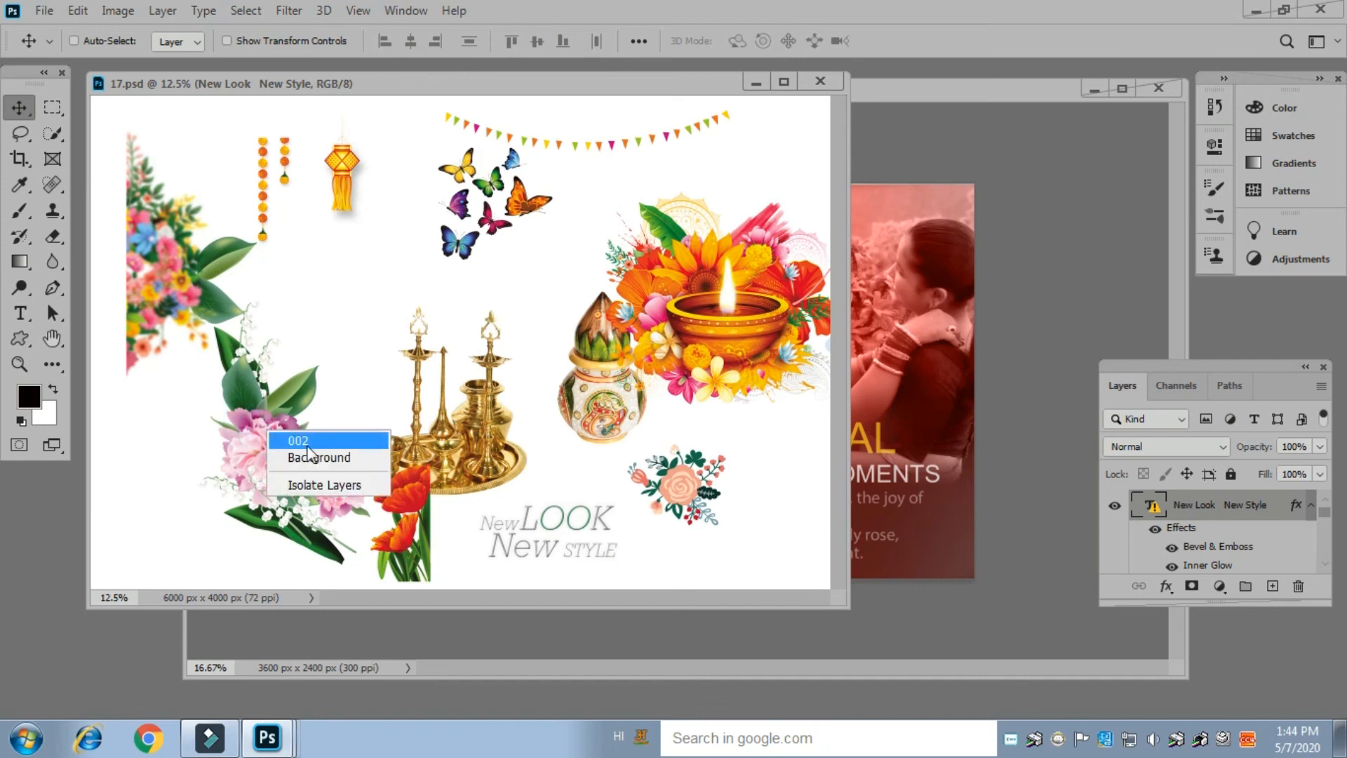
click(310, 443)
drag(277, 419, 473, 545)
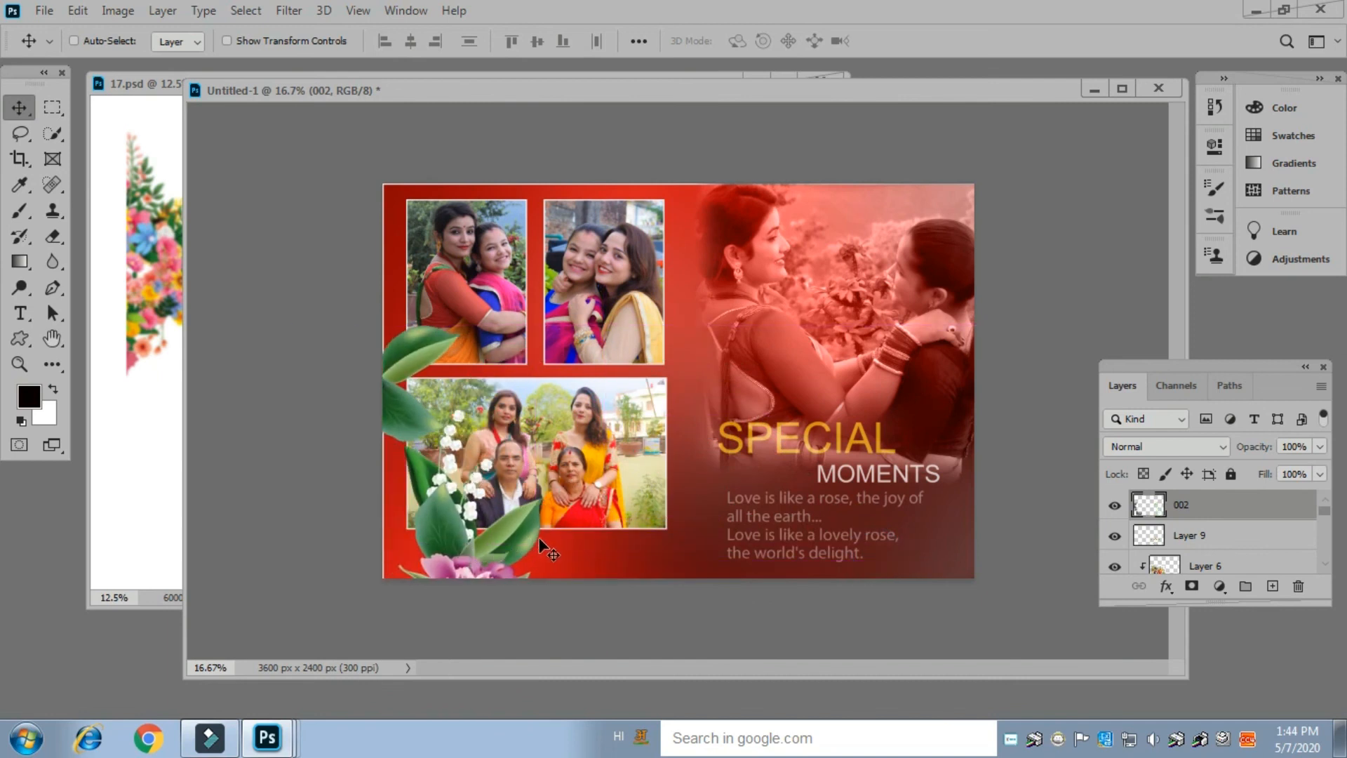
Try rotating the peony bouquet to about -58.92° and placing it below the wide family frame
key(ctrl+t)
drag(664, 594, 565, 423)
drag(521, 562, 519, 600)
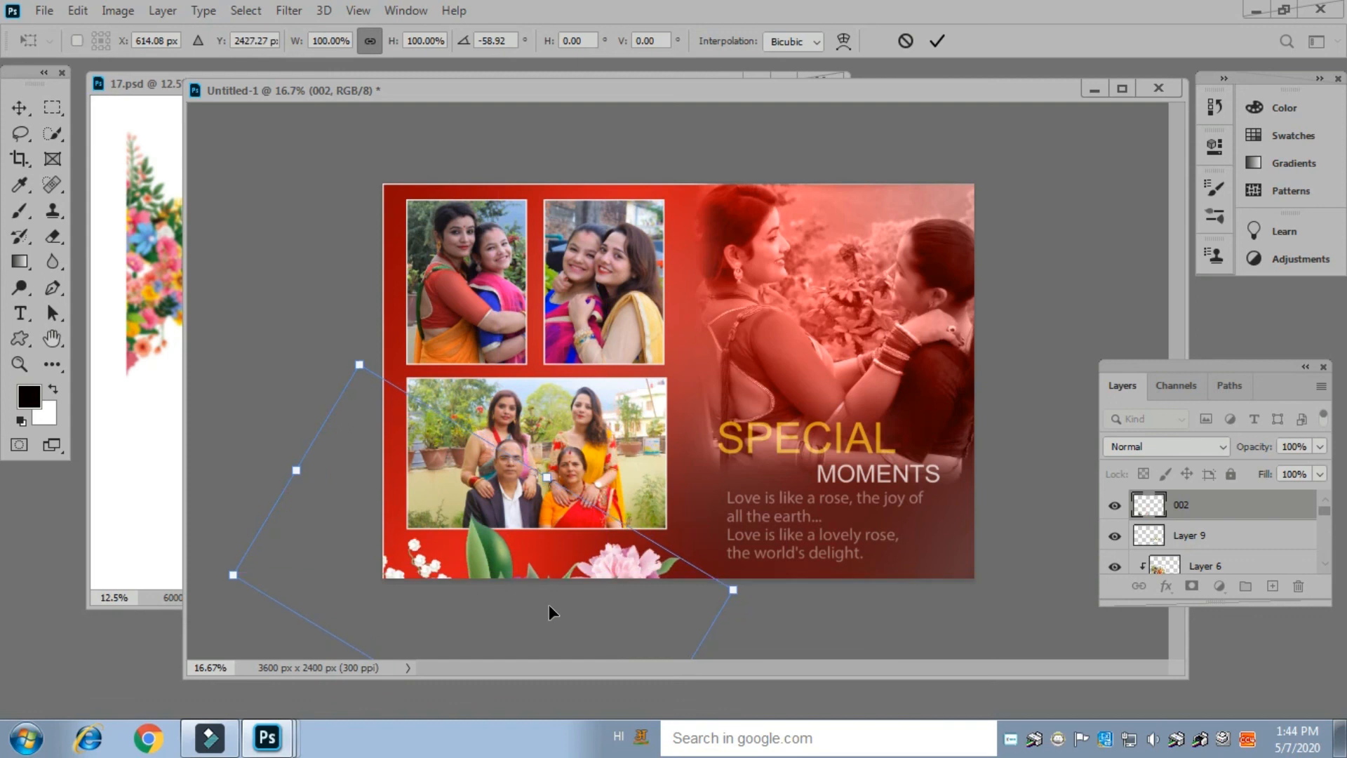
key(Return)
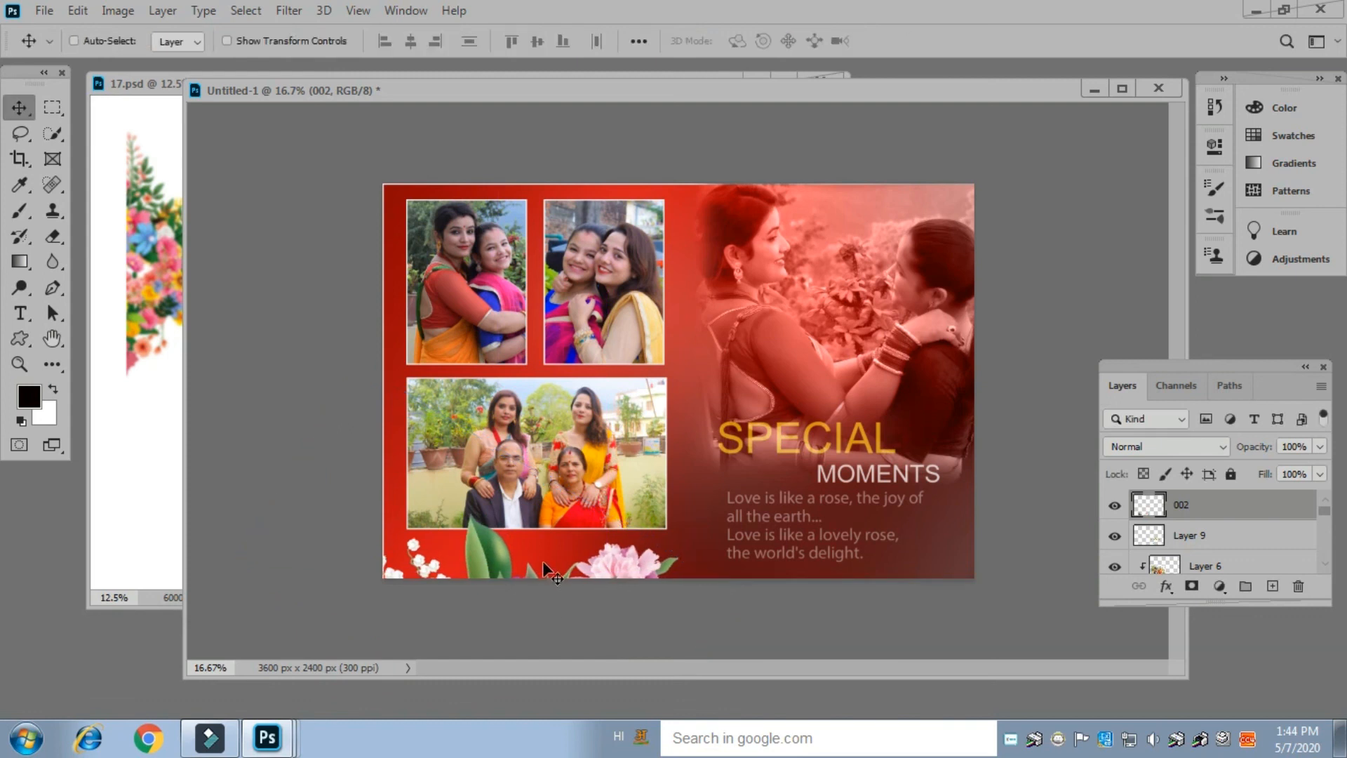
Undo the peony bouquet's rotation and placement, and close 17.psd
key(ctrl+z)
key(ctrl+z)
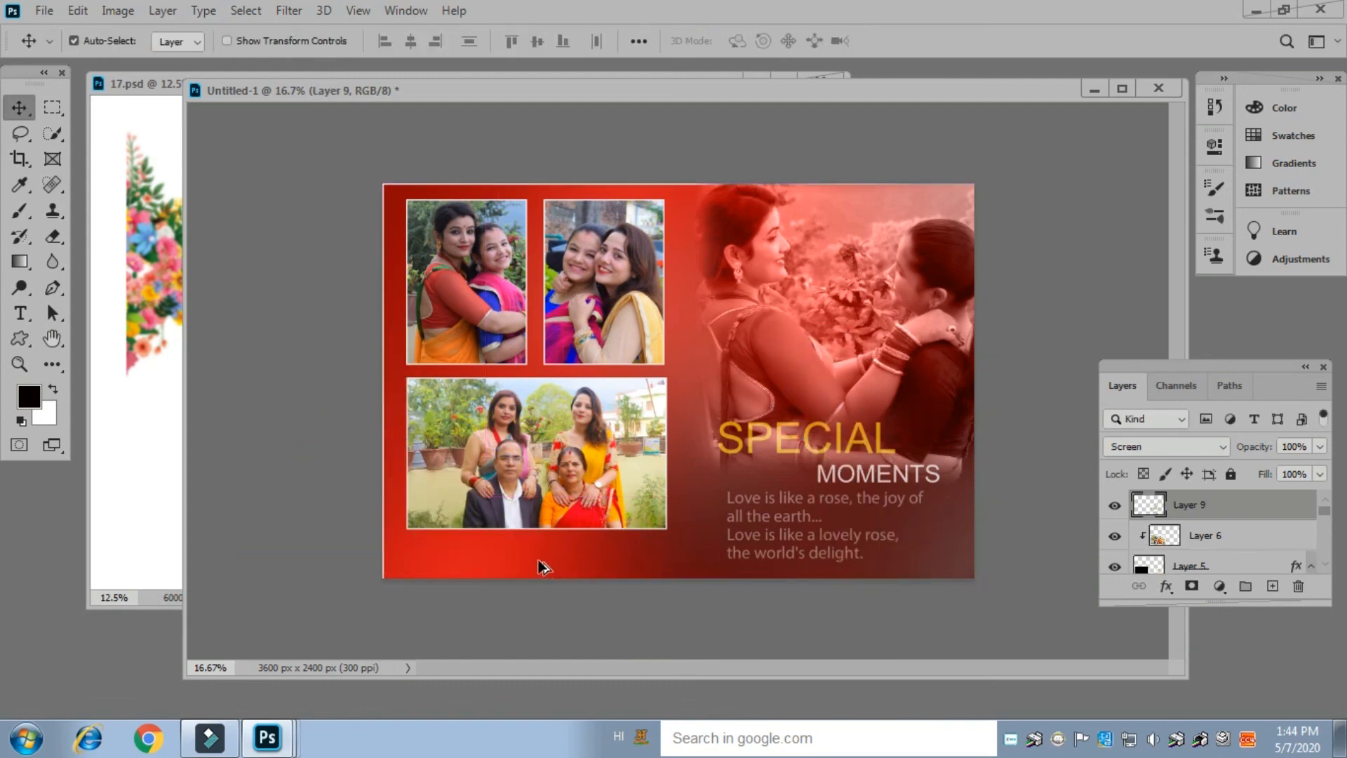
click(137, 407)
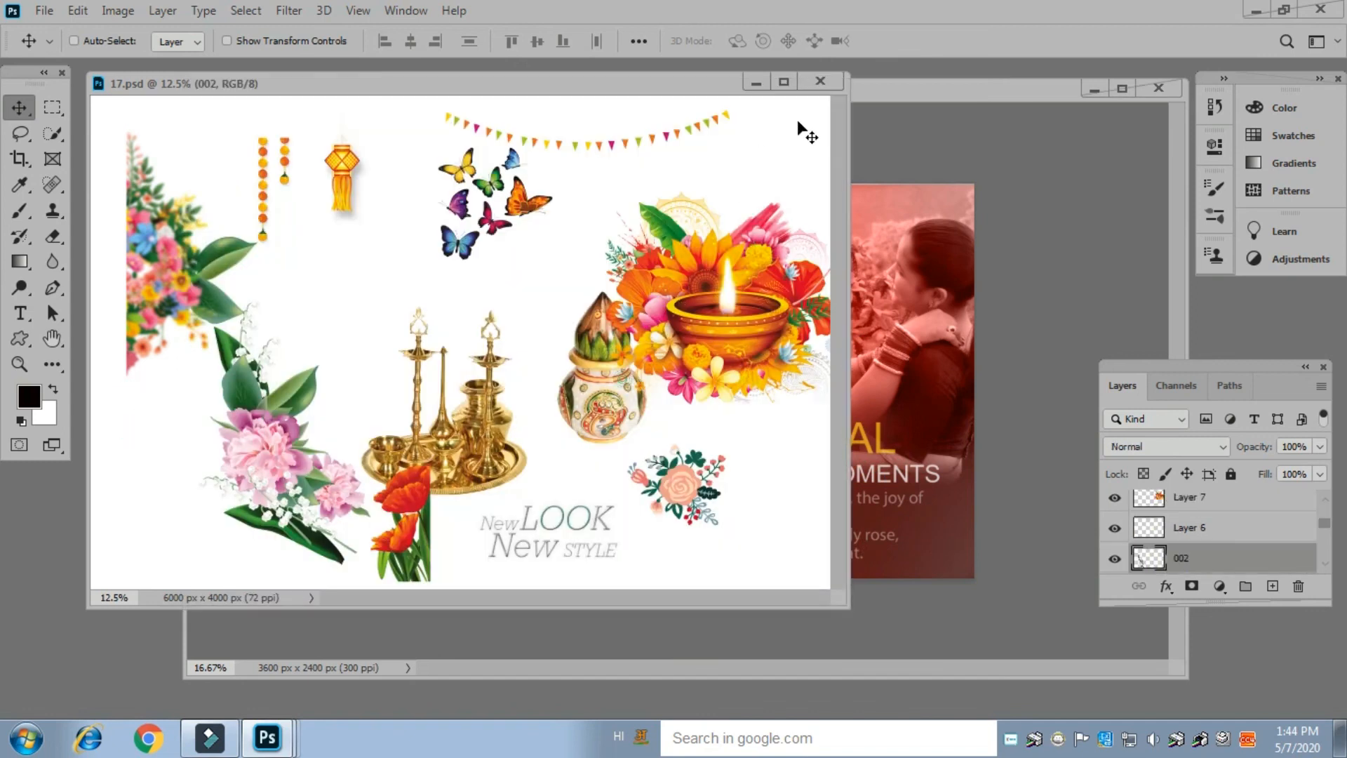
click(819, 84)
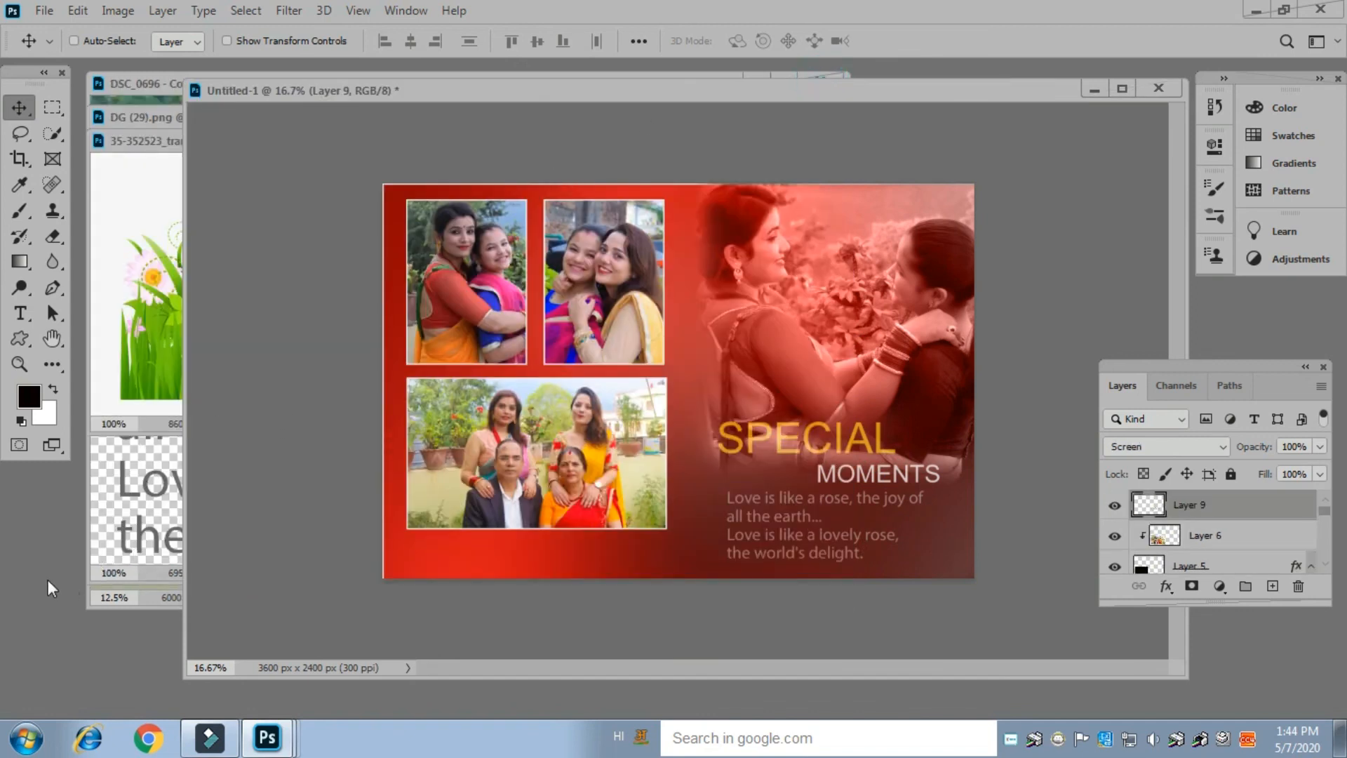
Open 1.psd from the flower folder
key(ctrl+o)
click(327, 198)
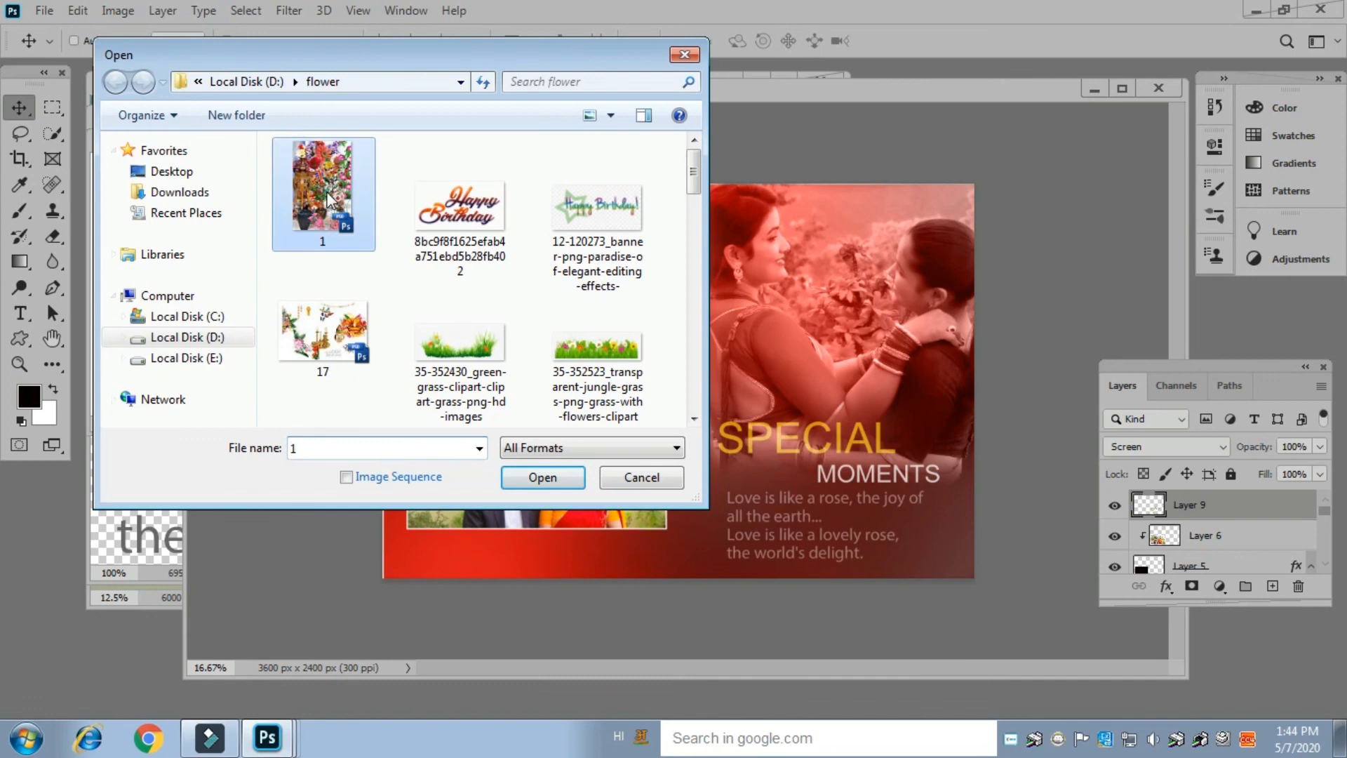
double_click(327, 199)
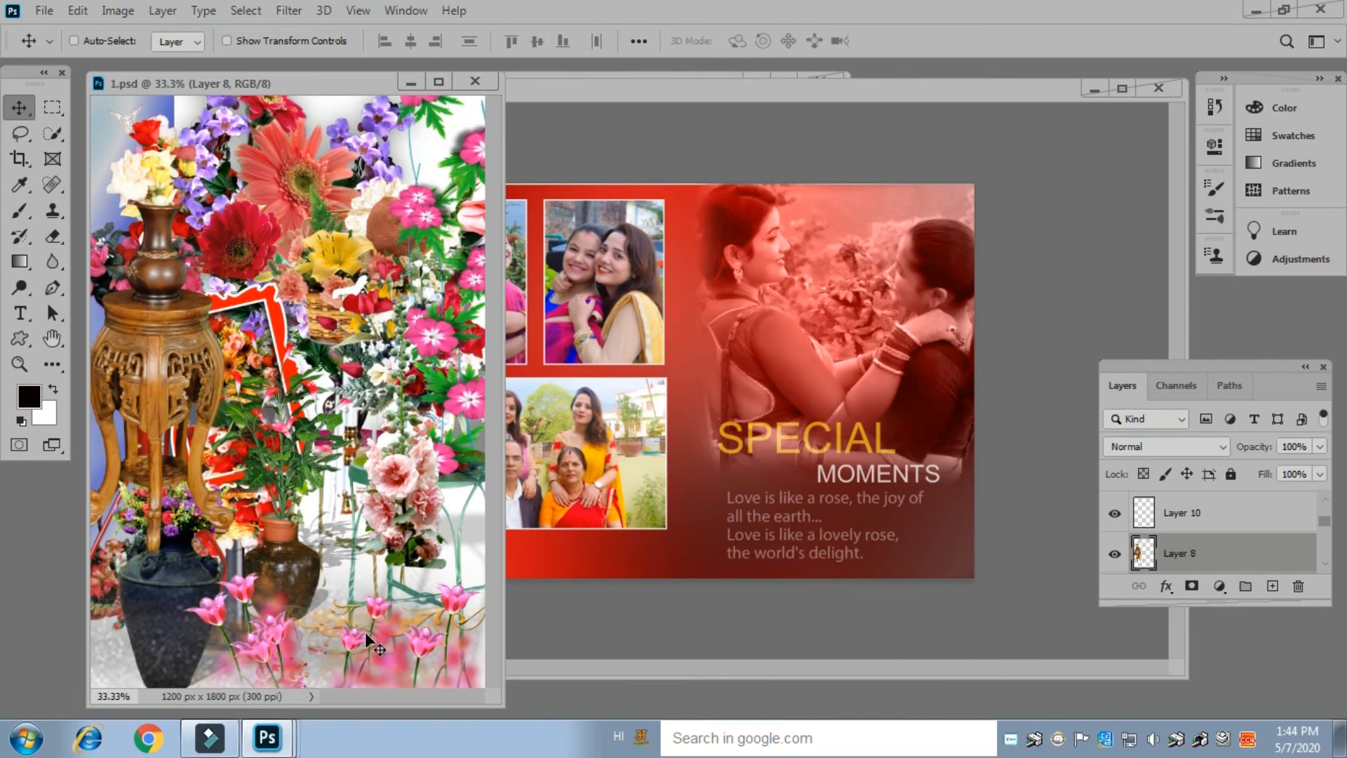
Copy the pink tulips layer, Layer 2 copy 2, to the composition's bottom-left corner, and duplicate it beside itself and into the bottom-right corner
right_click(385, 599)
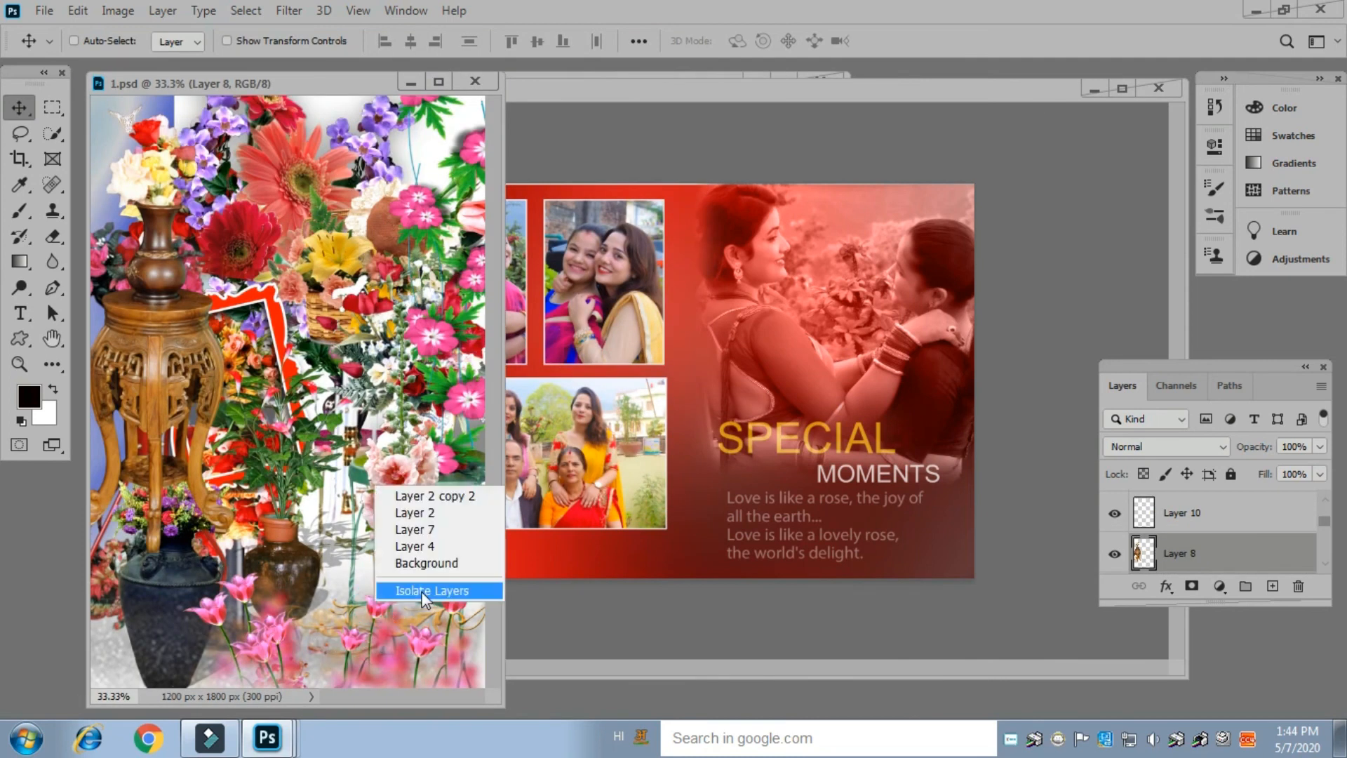
click(425, 496)
drag(384, 613, 574, 620)
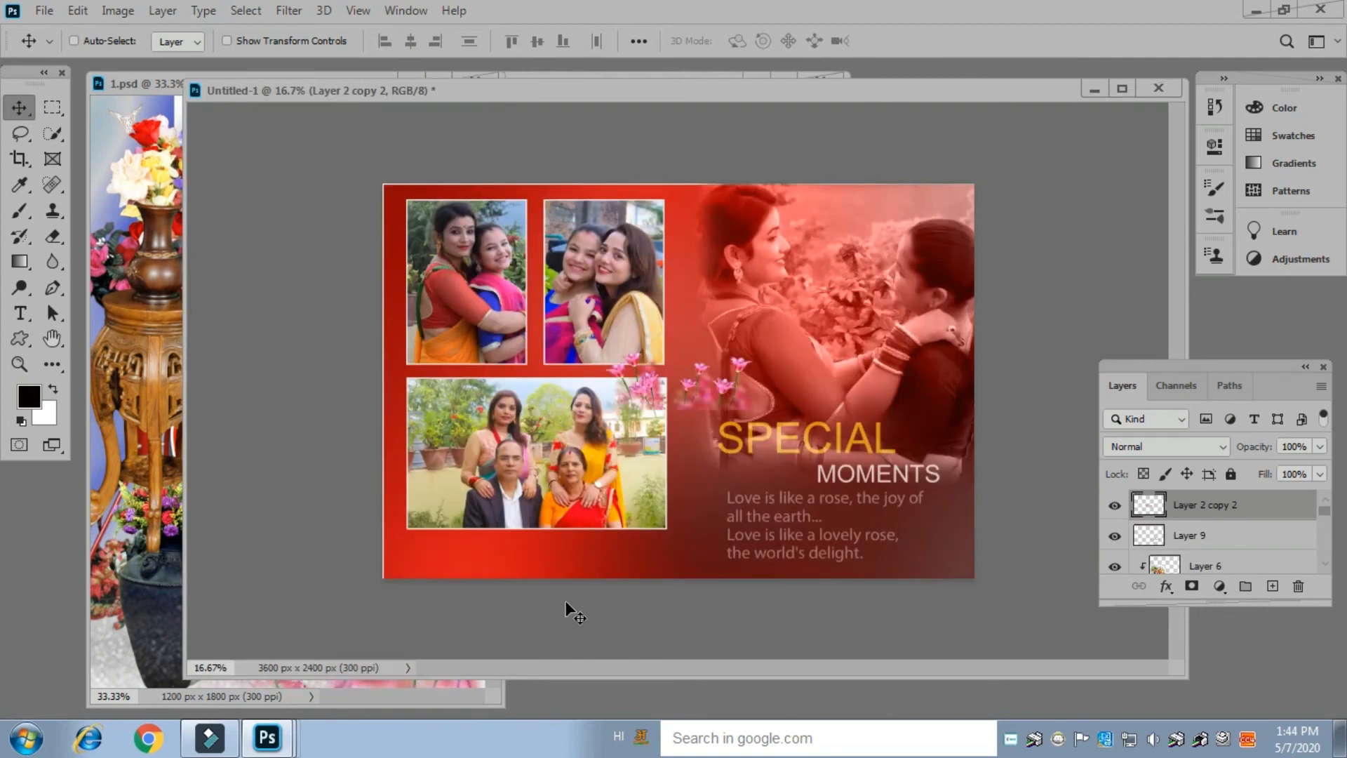
drag(710, 382, 472, 553)
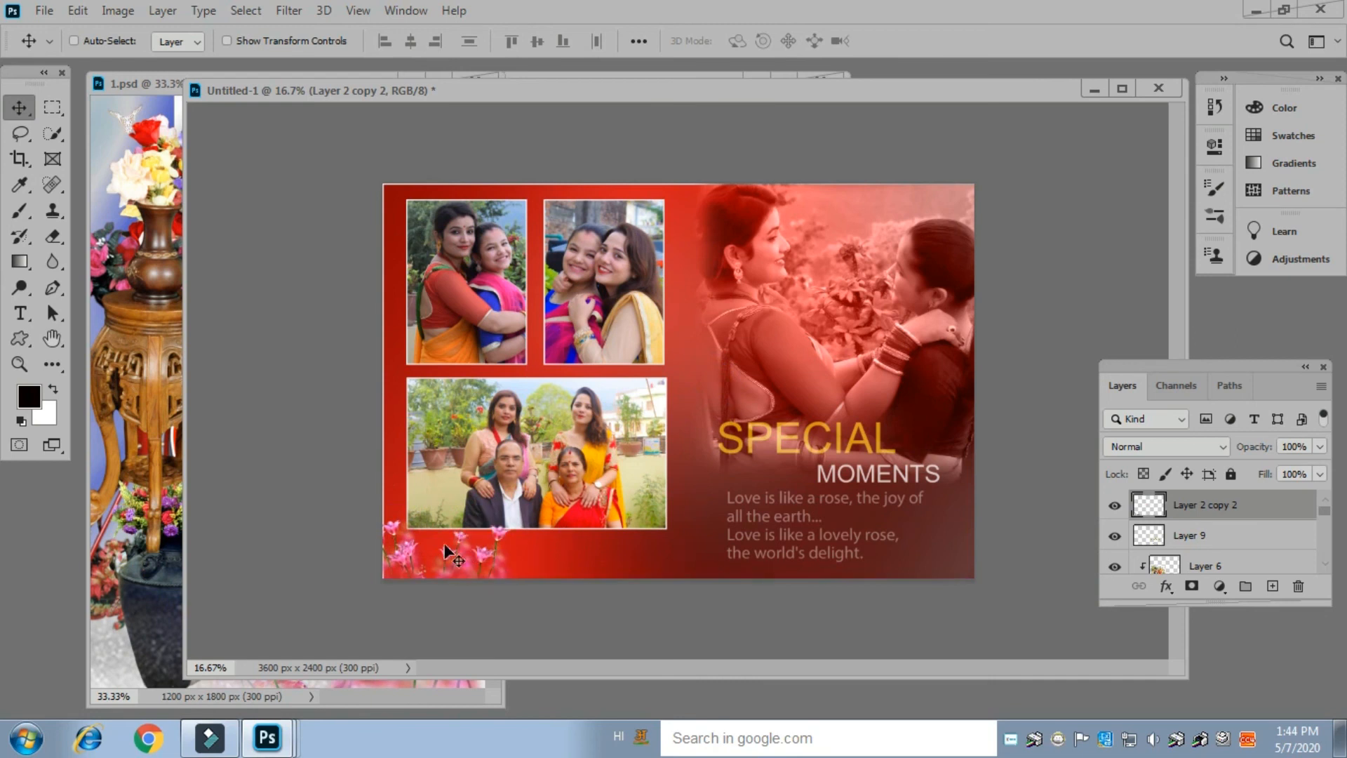
drag(484, 561, 955, 612)
drag(898, 560, 940, 560)
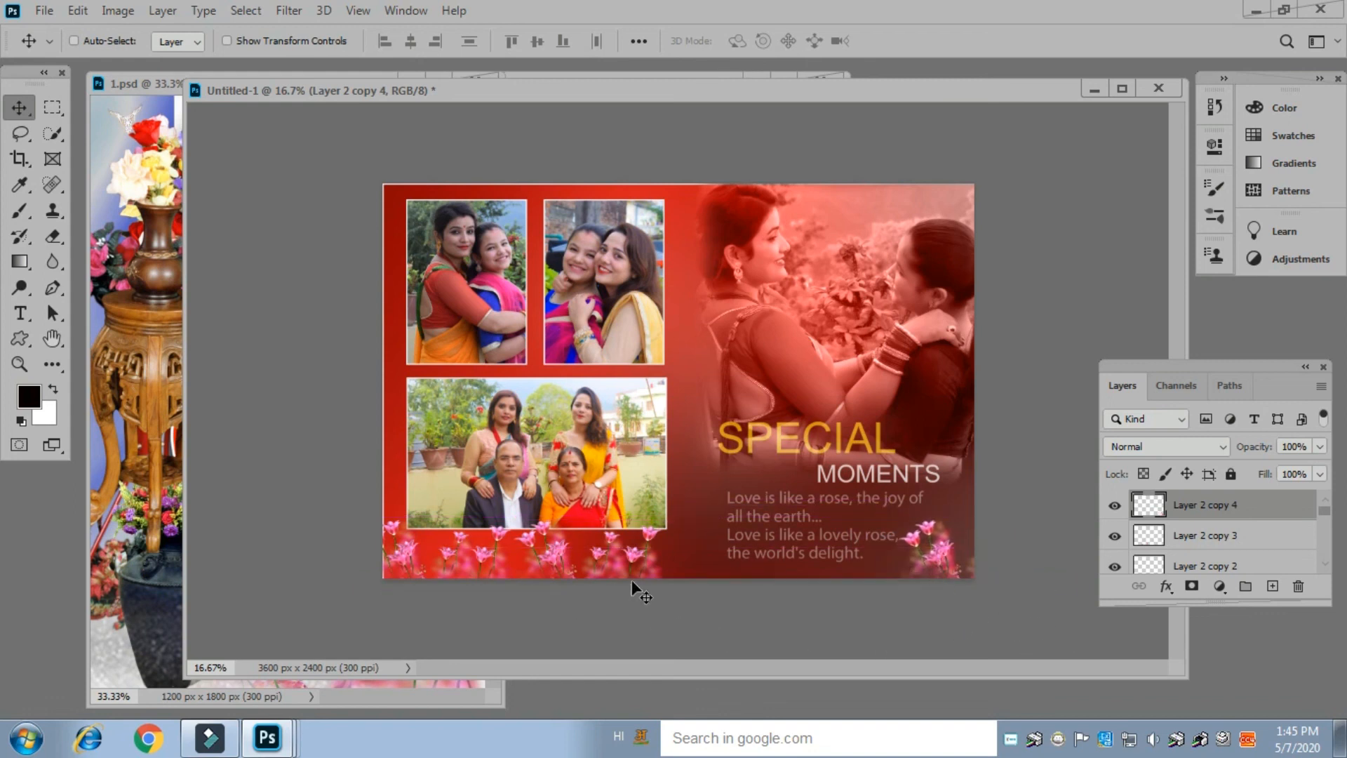
Shift the middle tulip copy and the bottom-left tulips slightly to the right along the composition's bottom edge
right_click(628, 545)
click(671, 556)
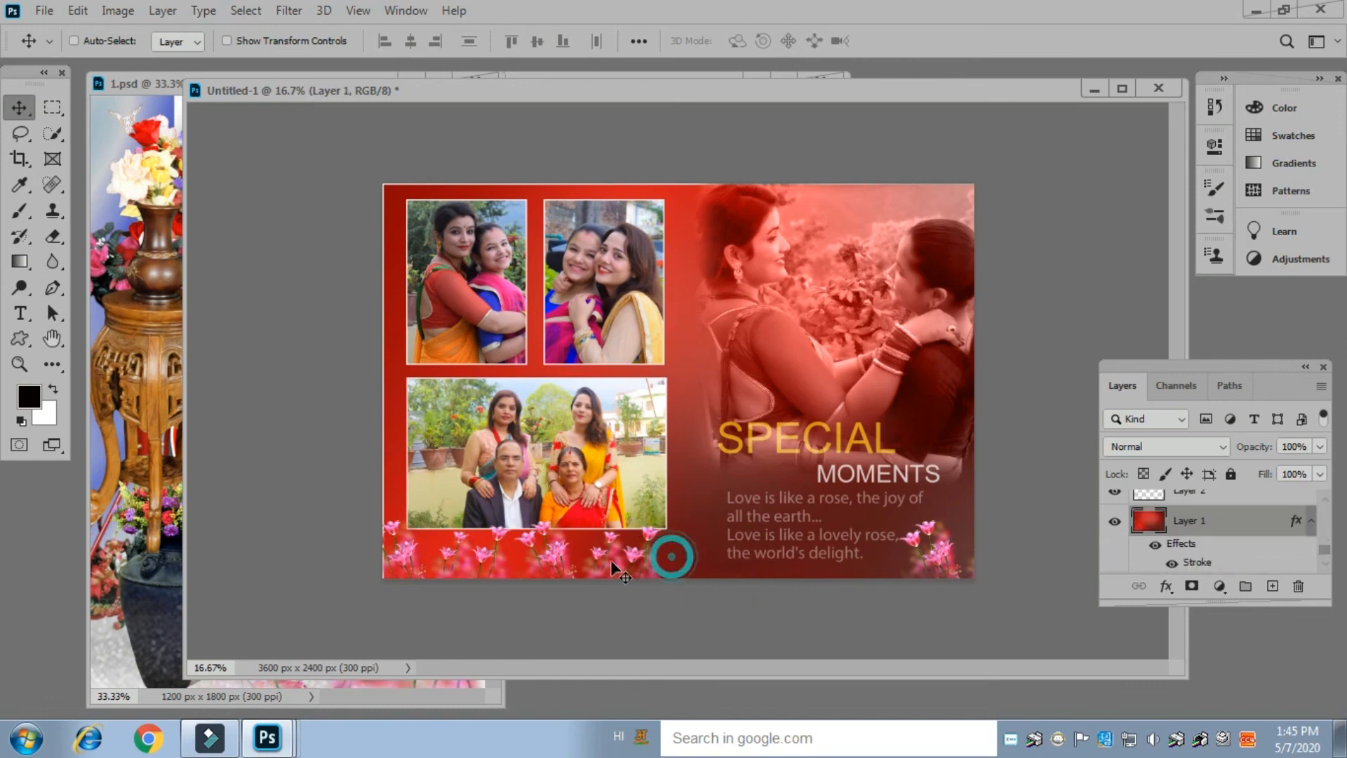
right_click(605, 550)
click(609, 556)
drag(608, 554, 661, 557)
right_click(488, 560)
click(512, 565)
drag(481, 552, 518, 567)
Scale the bottom-left tulips to about 135.91% and reposition them beneath the wide family frame
key(ctrl)
key(ctrl+t)
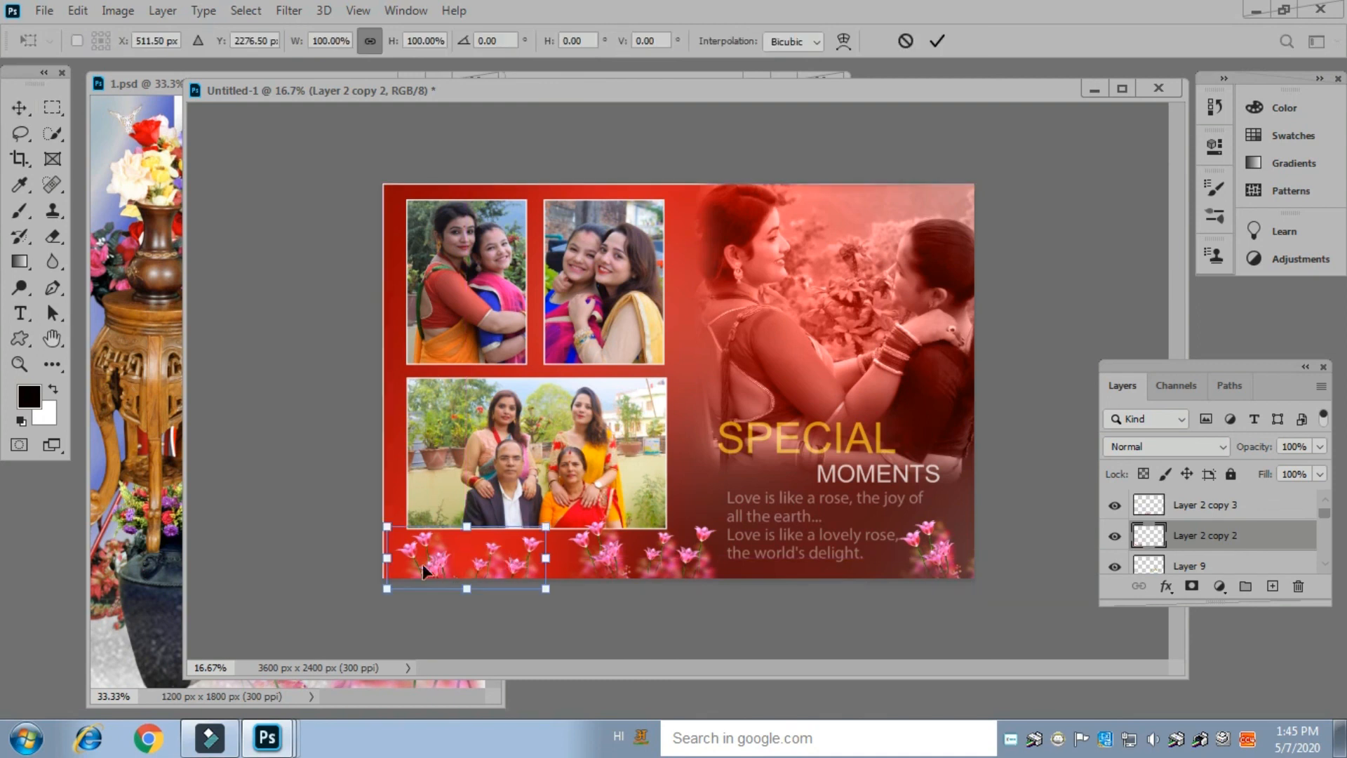
drag(388, 564, 329, 558)
drag(456, 578, 492, 563)
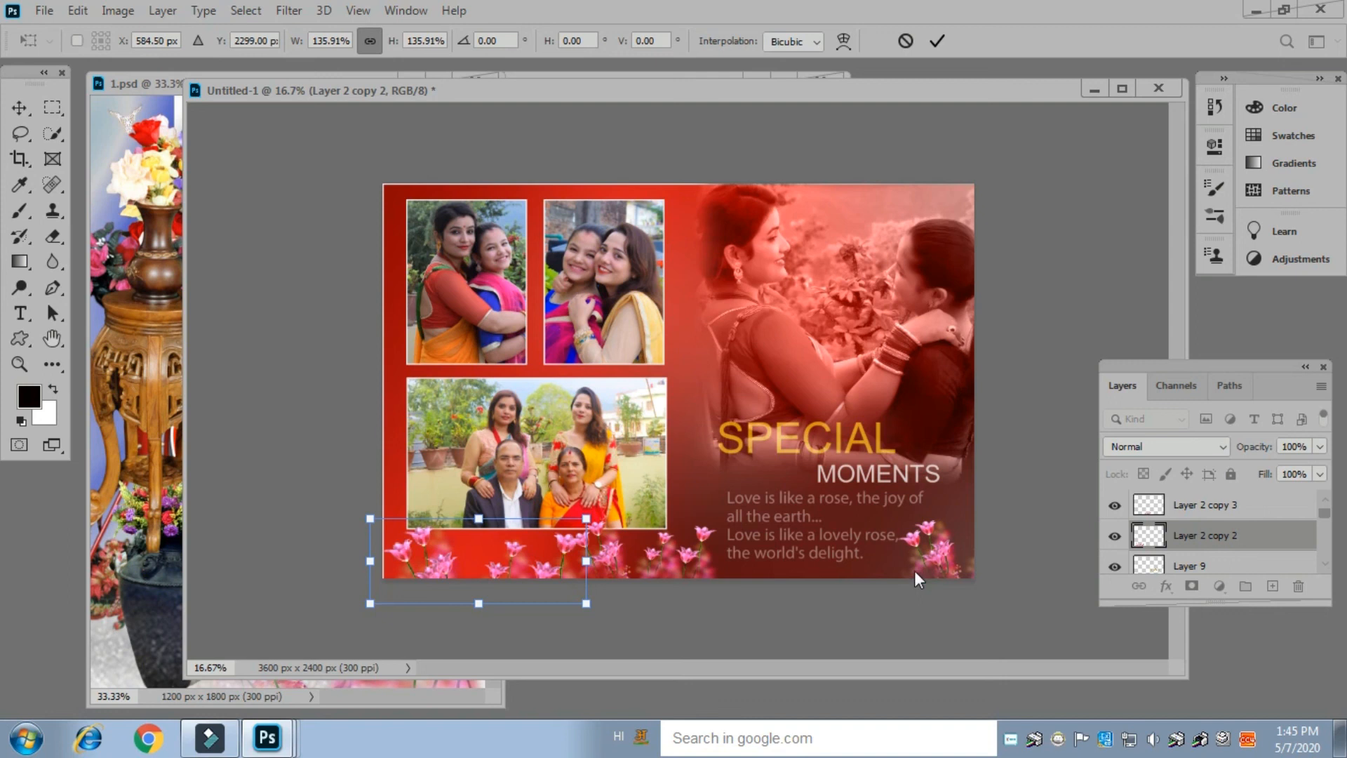
key(Return)
right_click(921, 548)
click(969, 558)
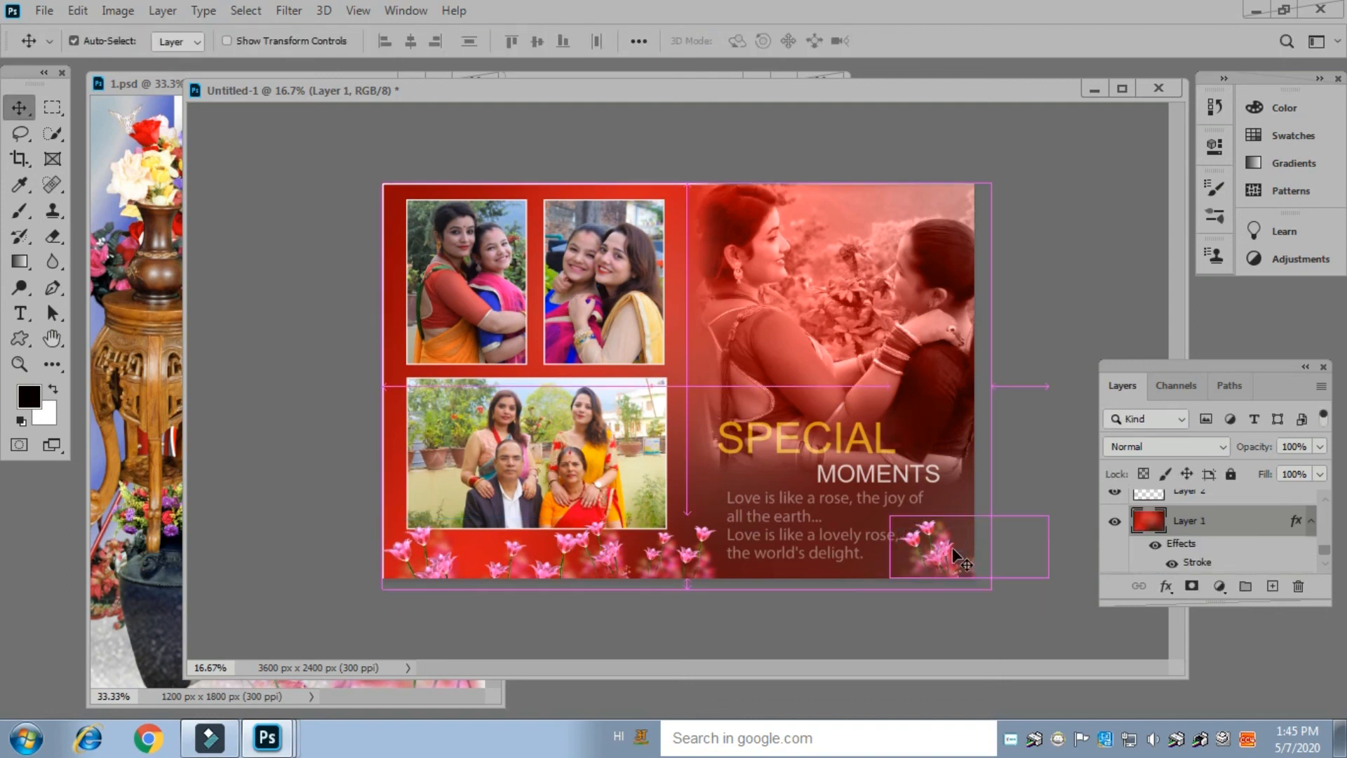
key(ctrl+t)
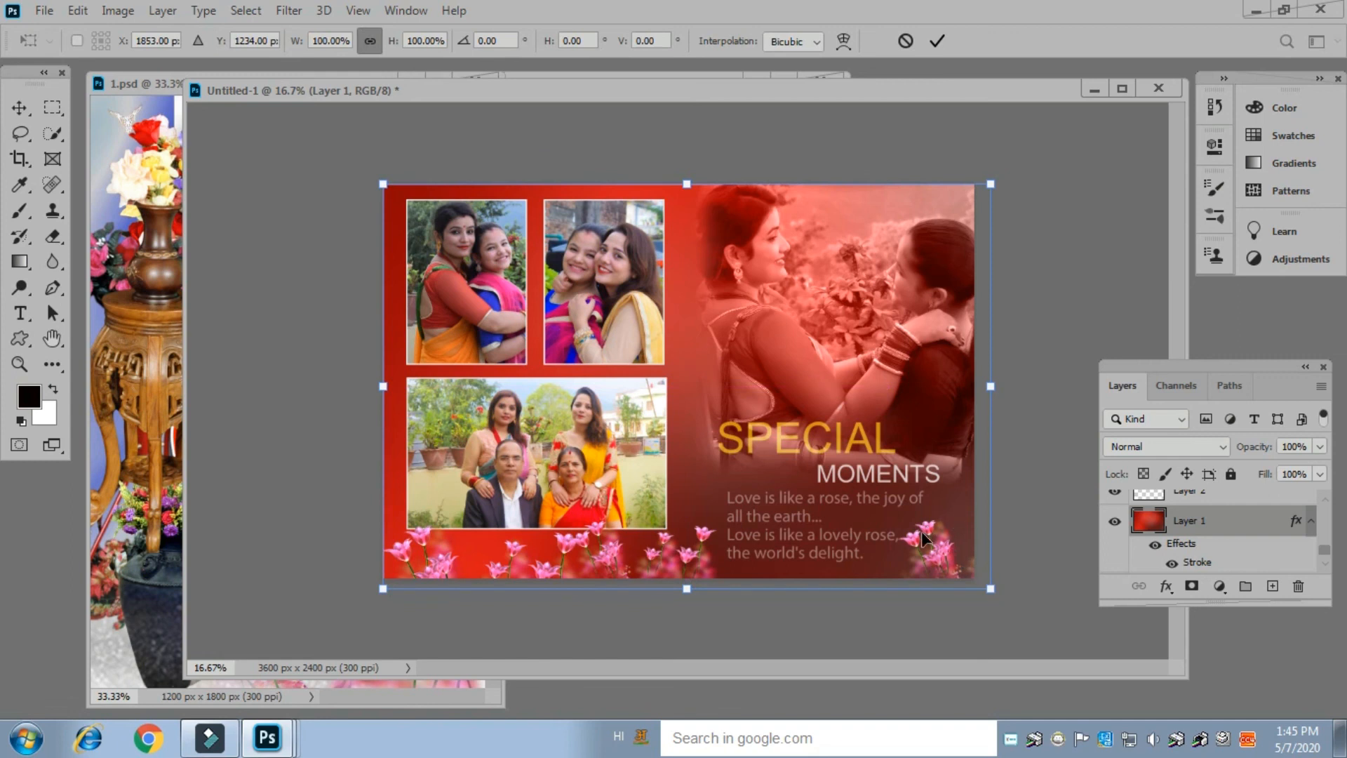
key(Return)
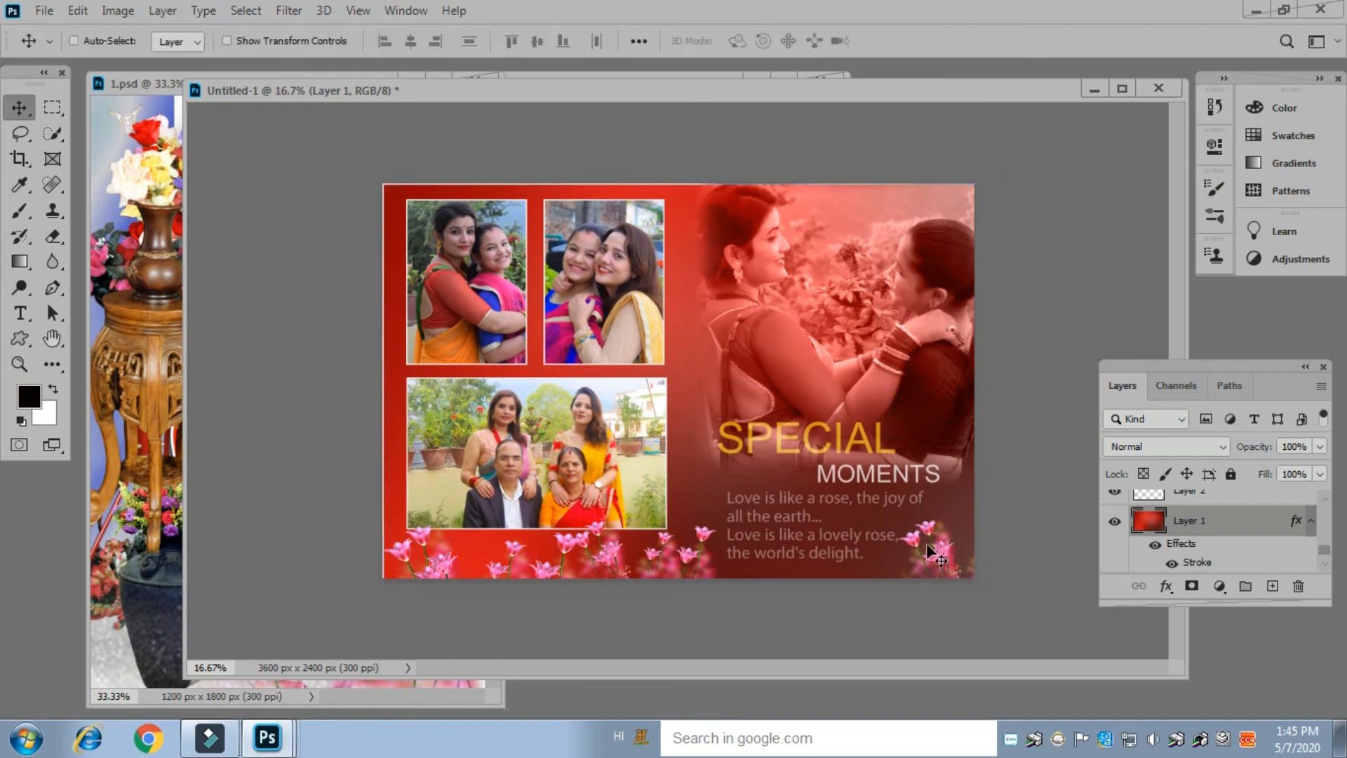
Scale the tulips in the composition's bottom-right corner to about 123.50% and move them slightly right against the bottom edge
right_click(943, 553)
click(962, 558)
key(ctrl)
key(ctrl+t)
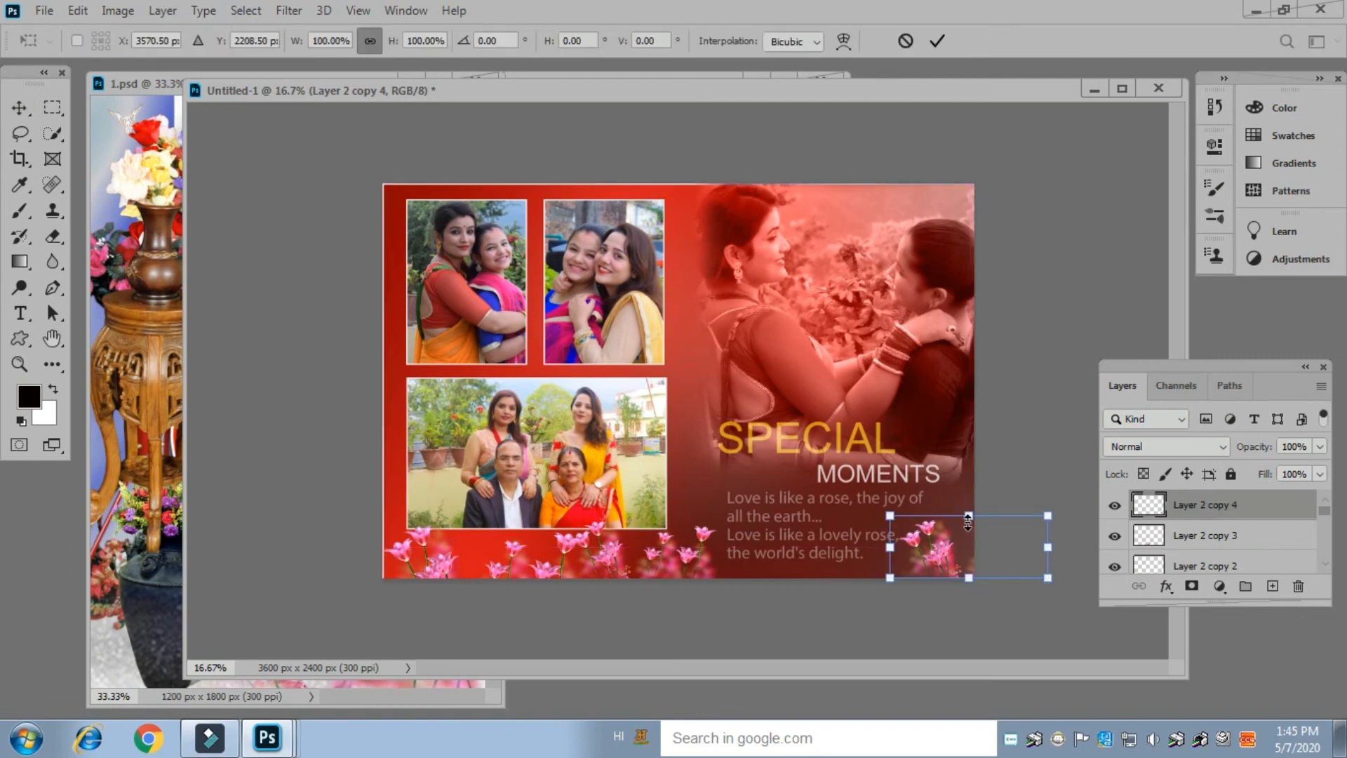
drag(968, 520, 994, 504)
drag(917, 546, 939, 554)
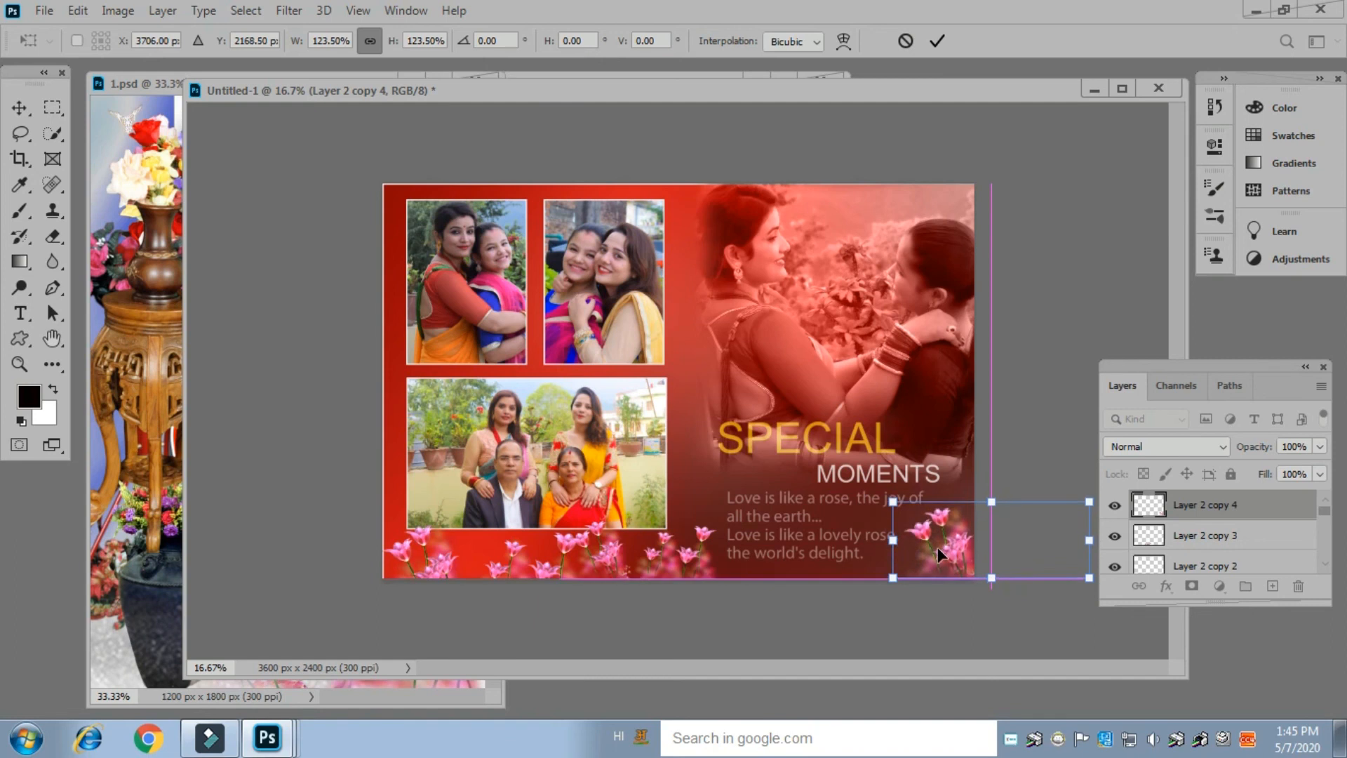
key(Return)
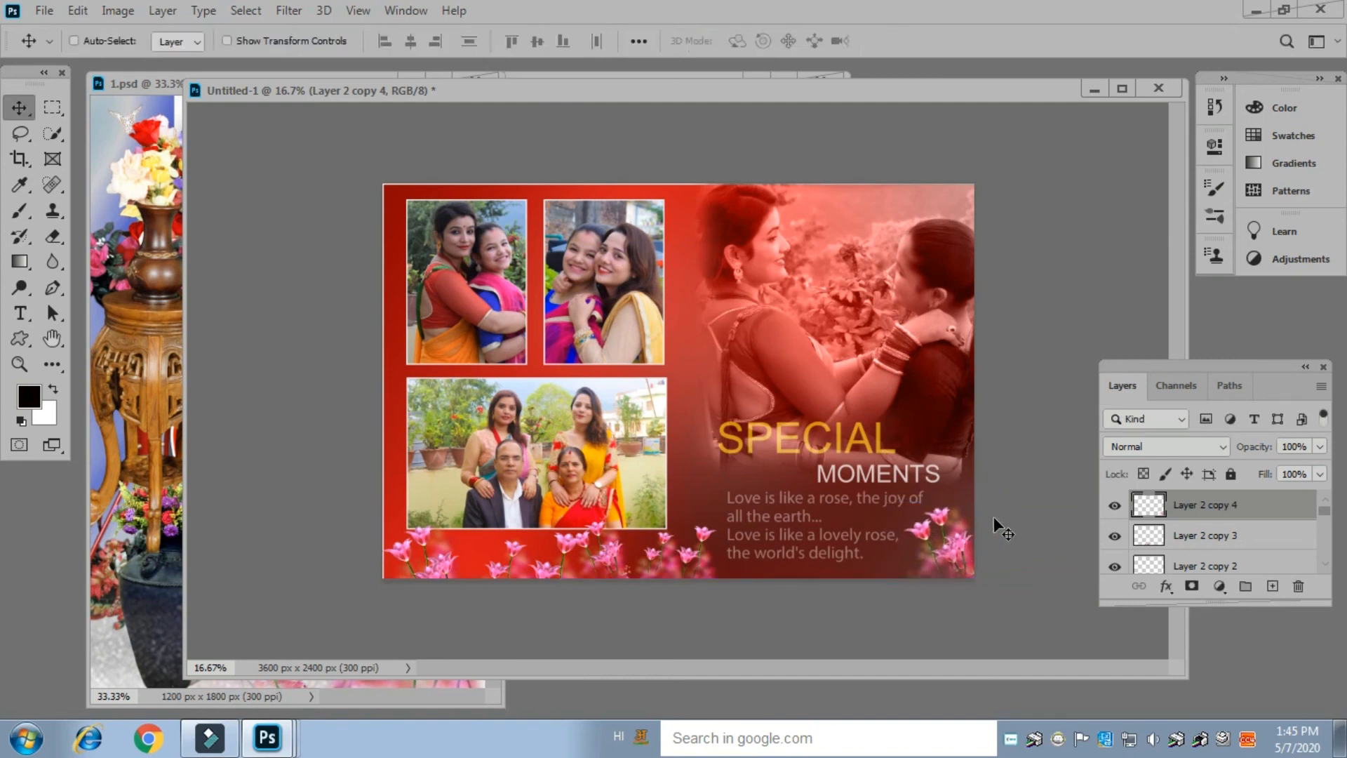